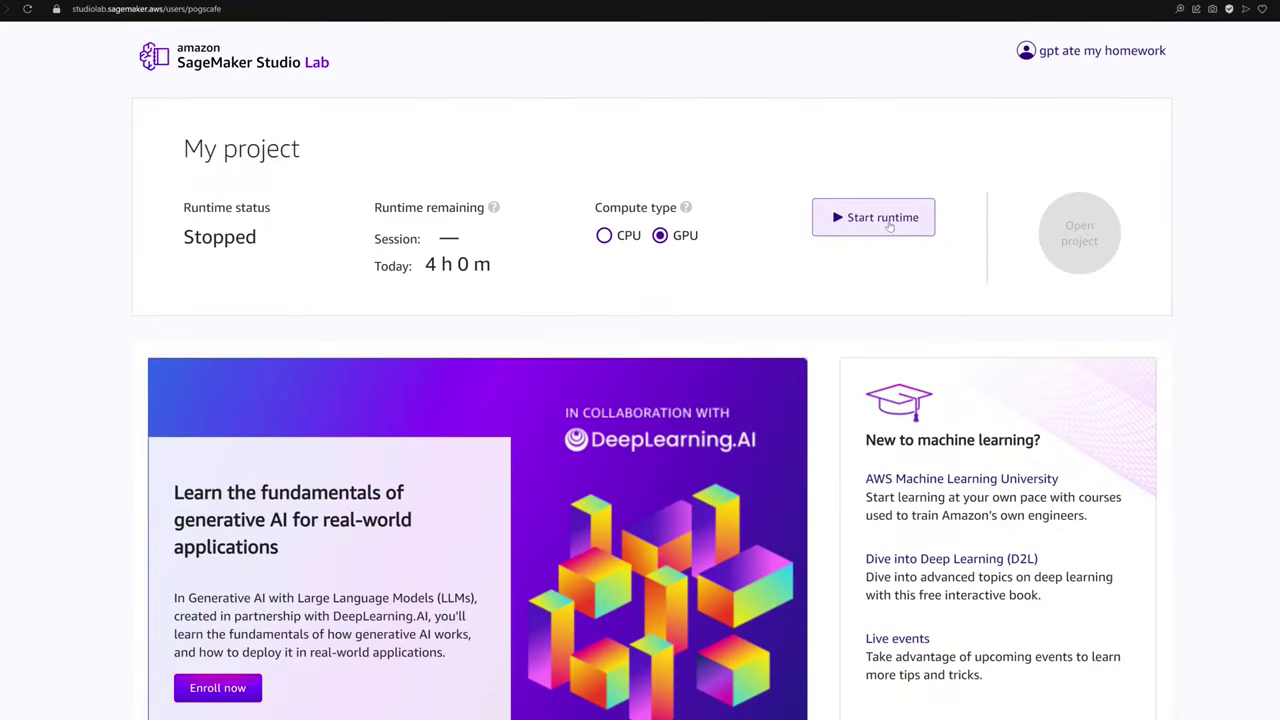
- Start the GPU runtime, solving the captcha and retrying, then open the project workspace
{"action": "left_click", "coordinate": [889, 226]}
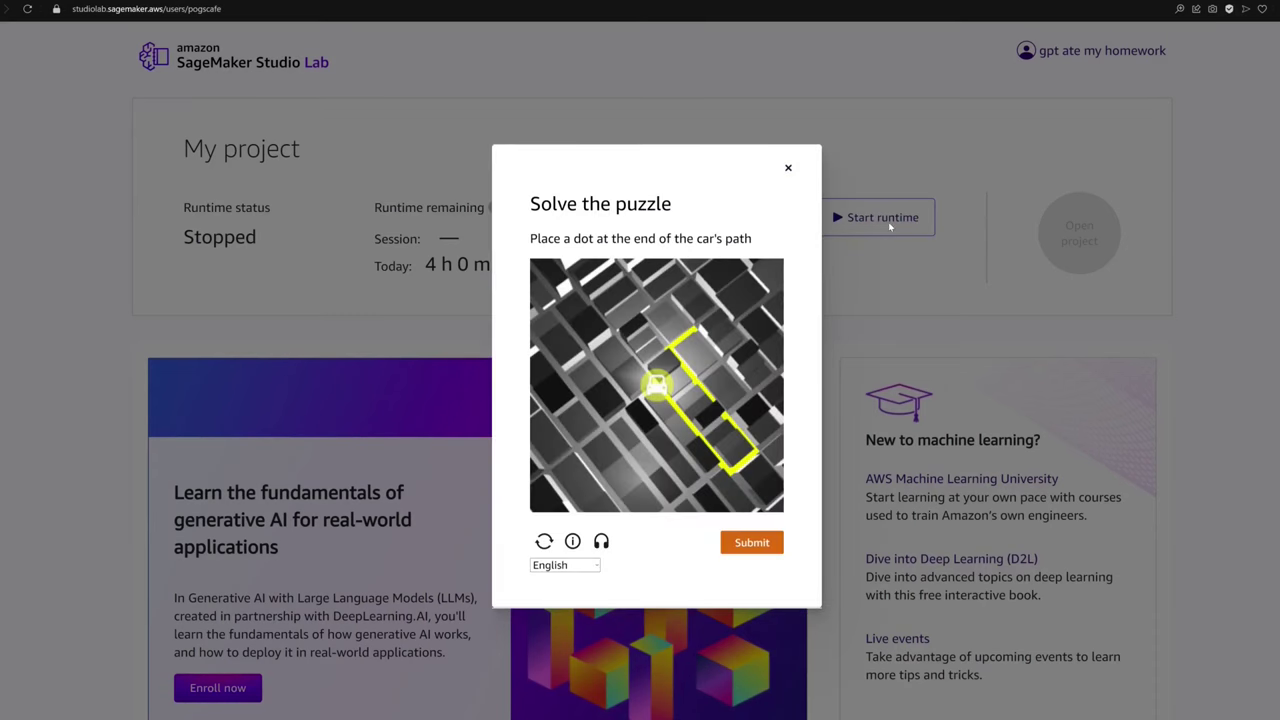
{"action": "left_click", "coordinate": [740, 541]}
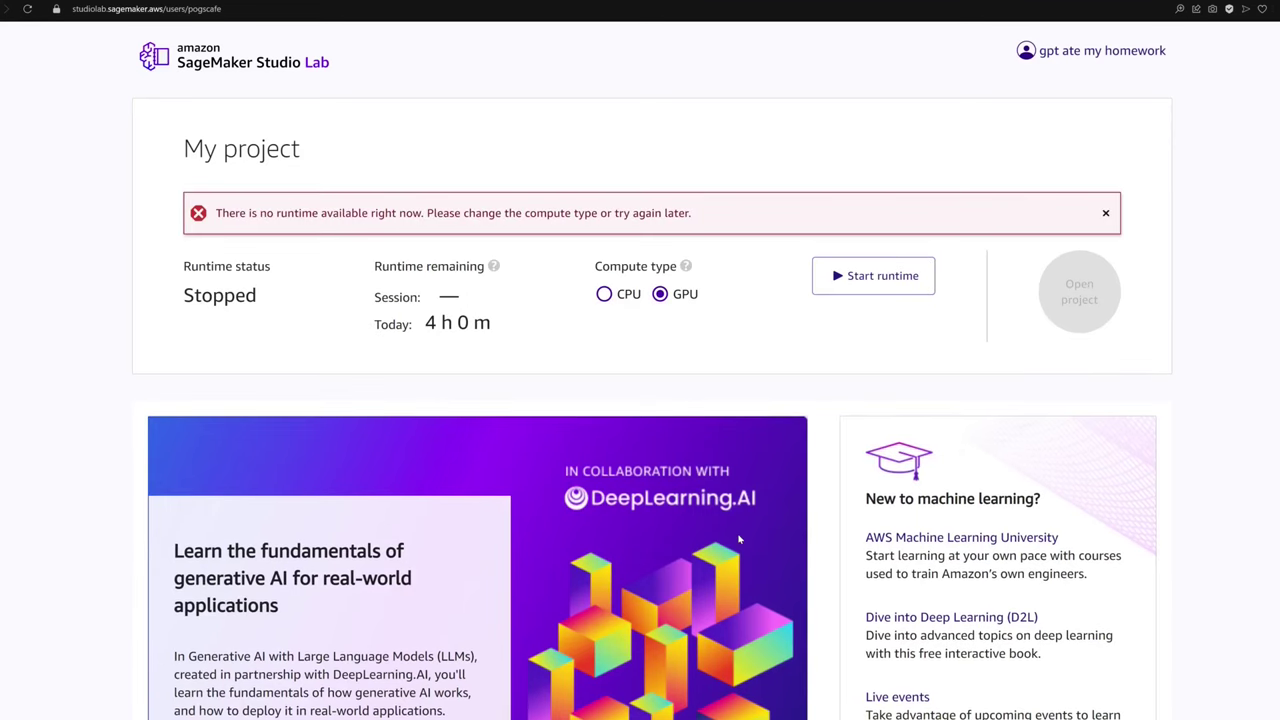
{"action": "left_click", "coordinate": [910, 280]}
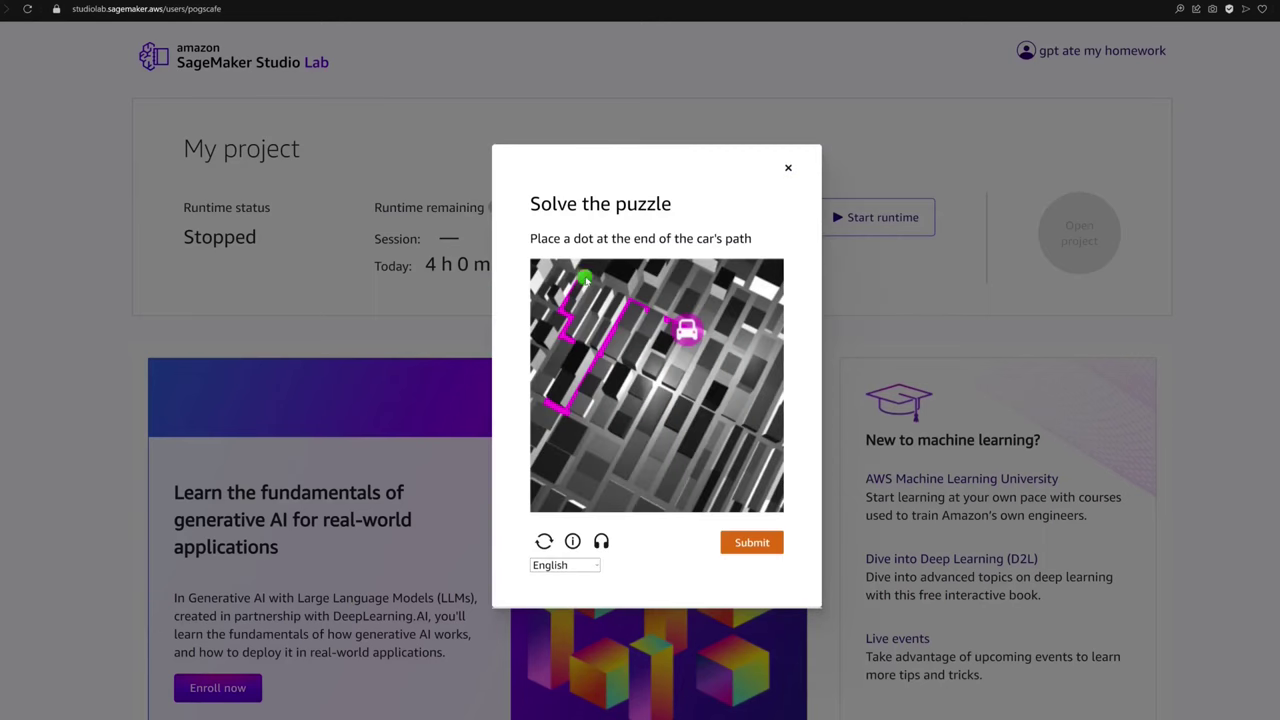
{"action": "left_click", "coordinate": [752, 543]}
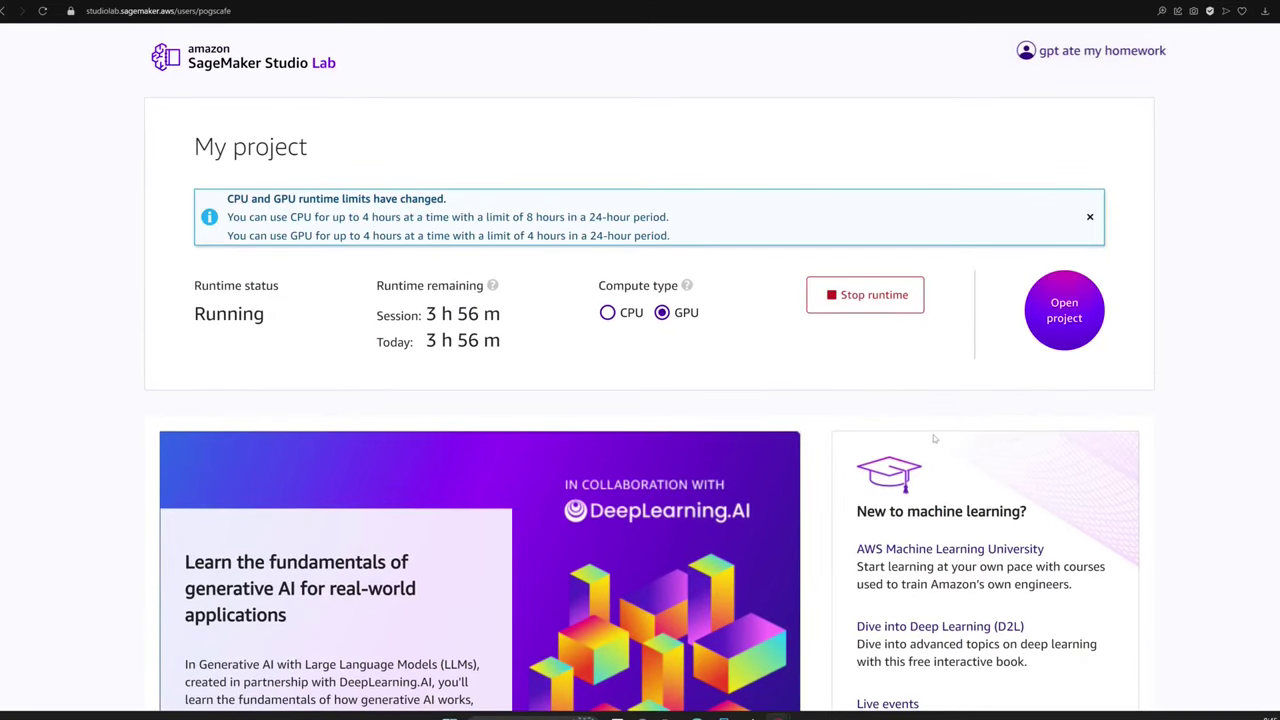
{"action": "left_click", "coordinate": [1066, 312]}
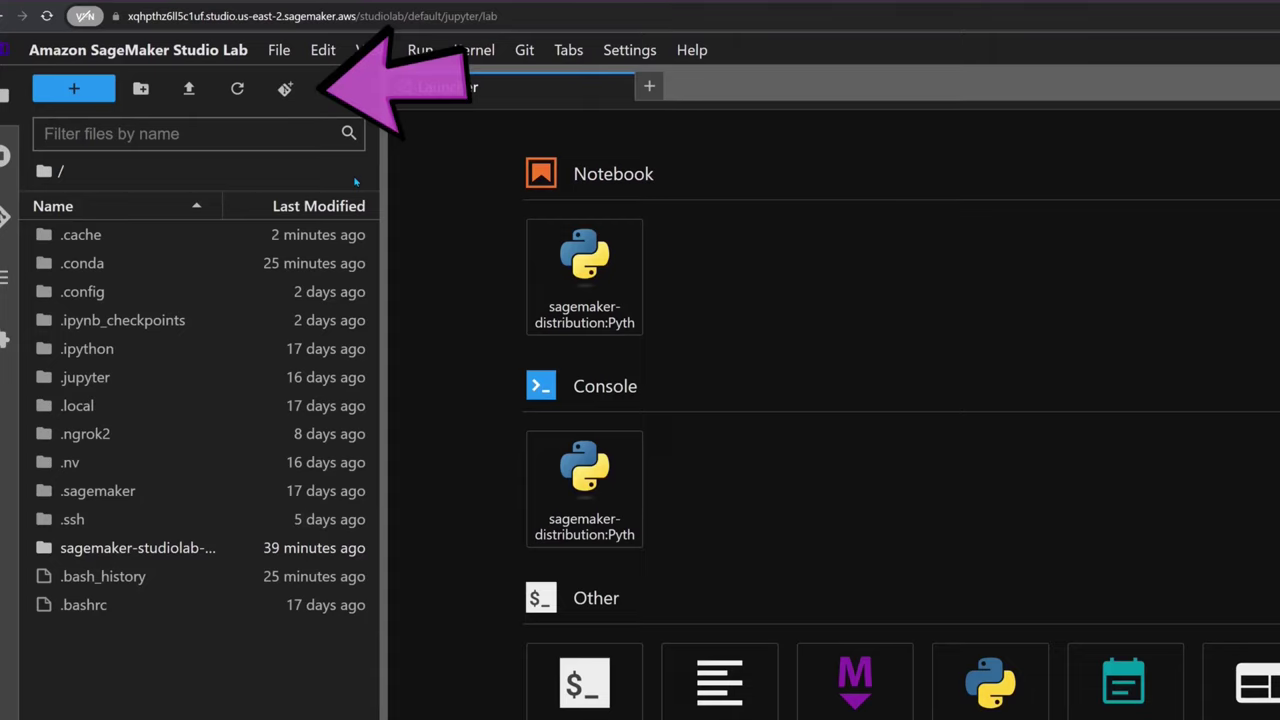
- Clone the InvokeAI-Sagemaker-Studio-Lab GitHub repository with Conda environment building turned off
{"action": "left_click", "coordinate": [281, 88]}
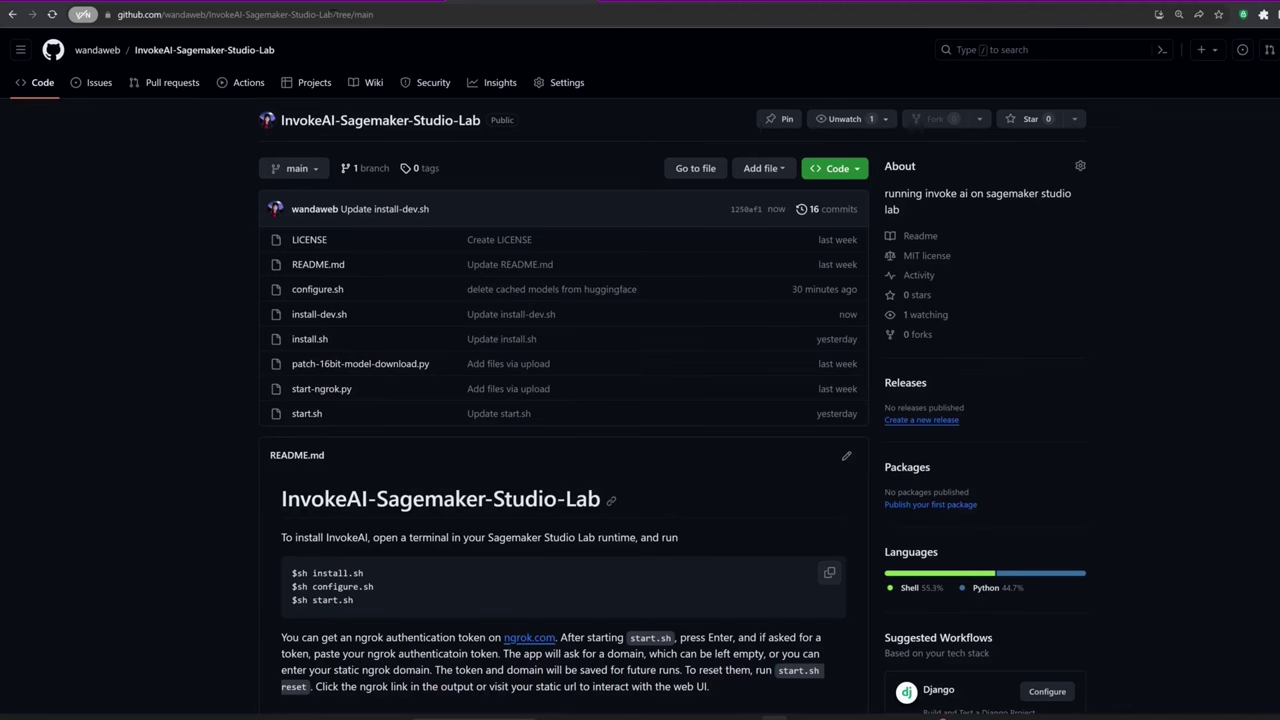
{"action": "left_click_drag", "start_coordinate": [118, 14], "coordinate": [361, 14]}
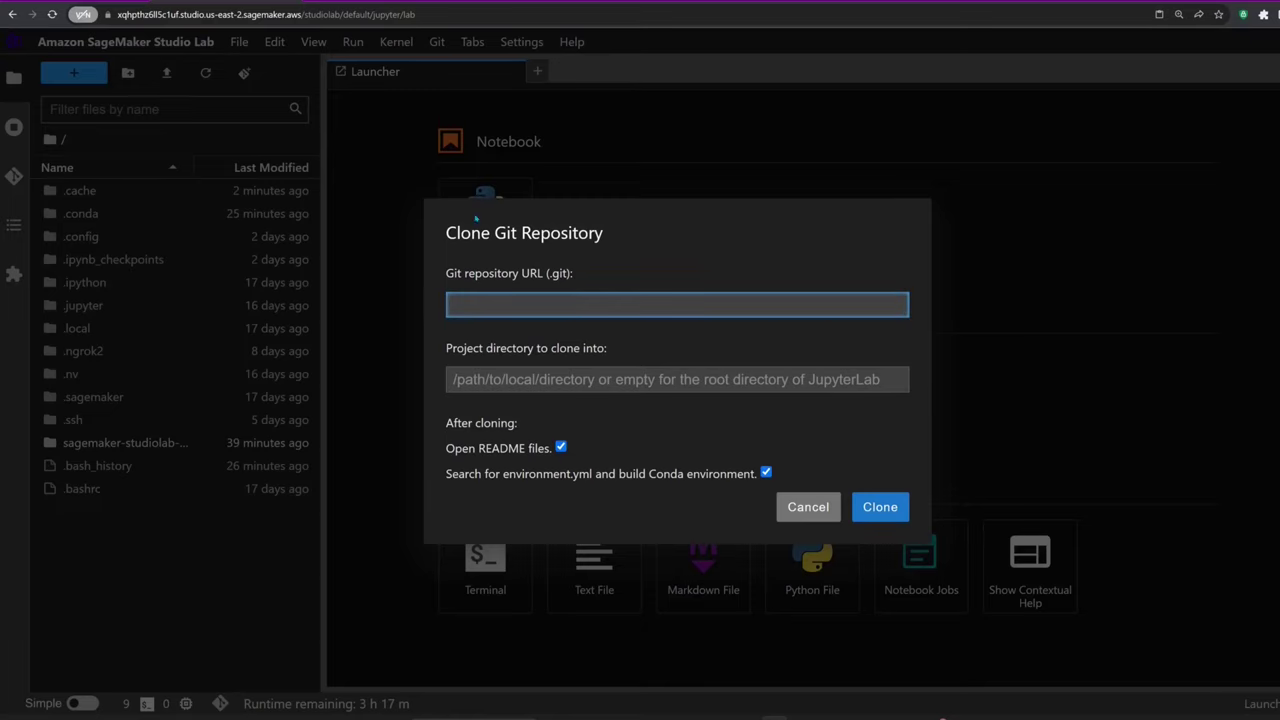
{"action": "type", "text": "https://github.com/wandaweb/InvokeAI-Sagemaker-Studio-Lab"}
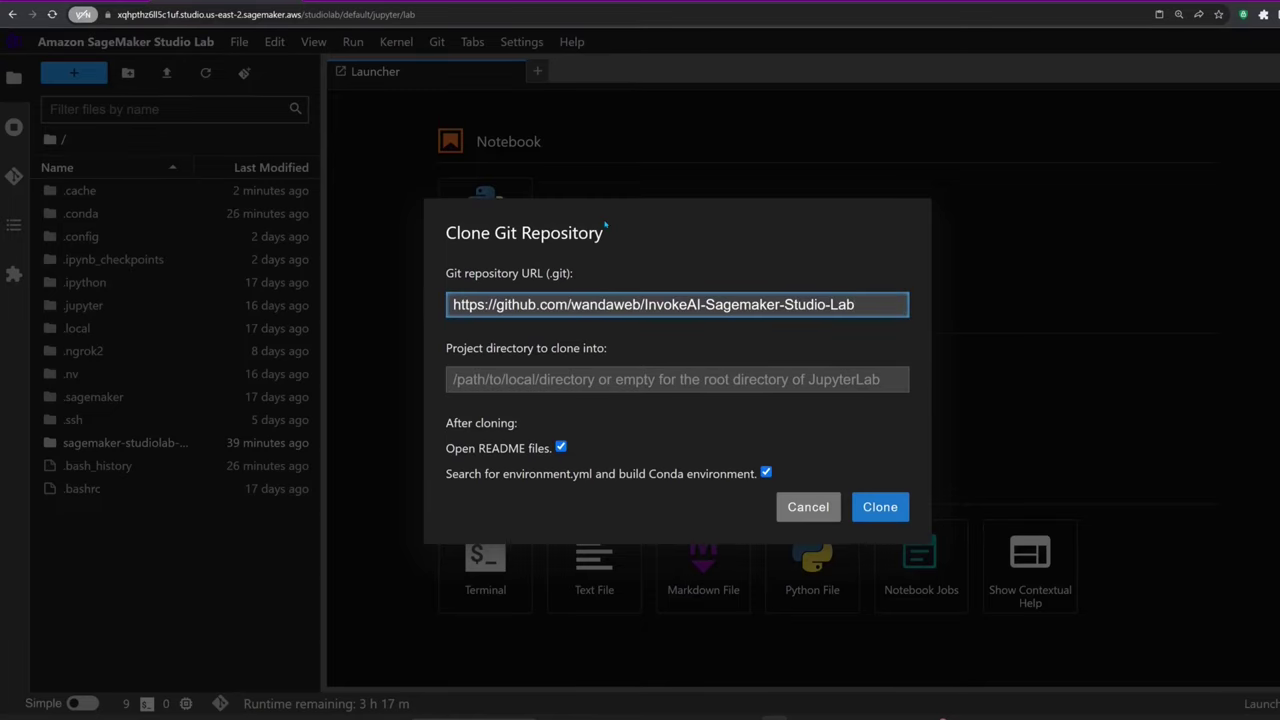
{"action": "left_click", "coordinate": [766, 472]}
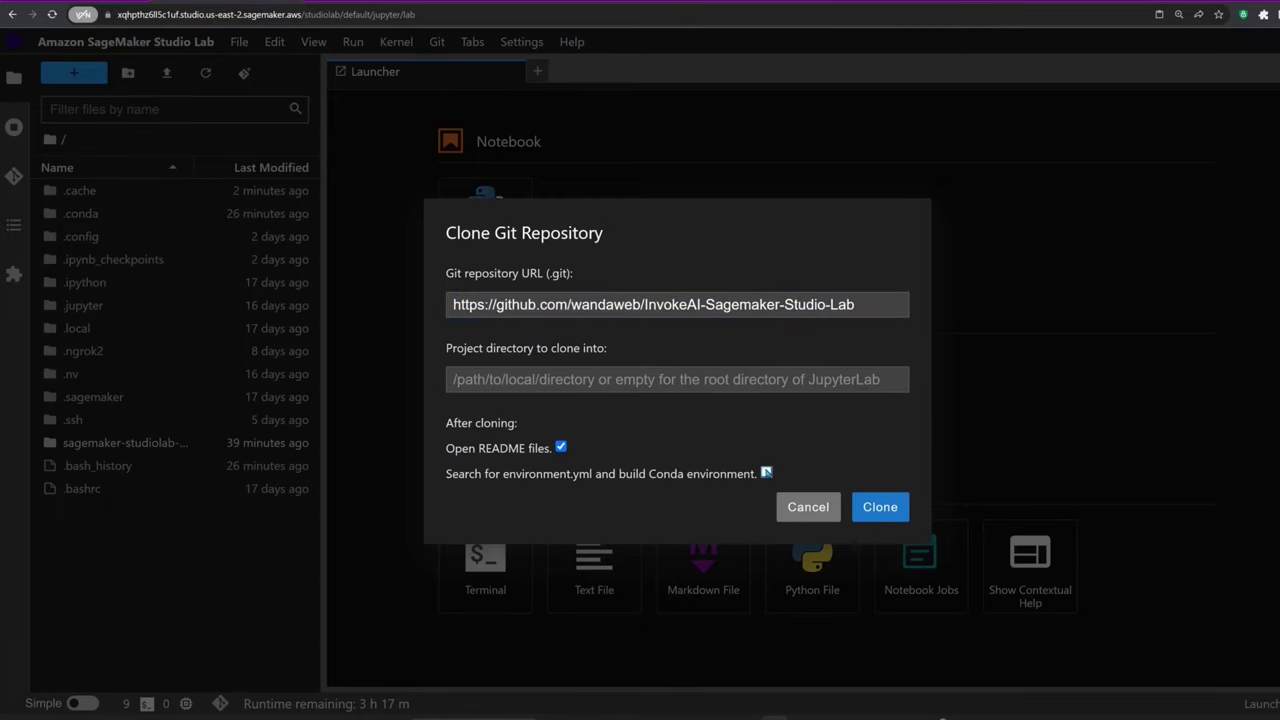
{"action": "left_click", "coordinate": [880, 507]}
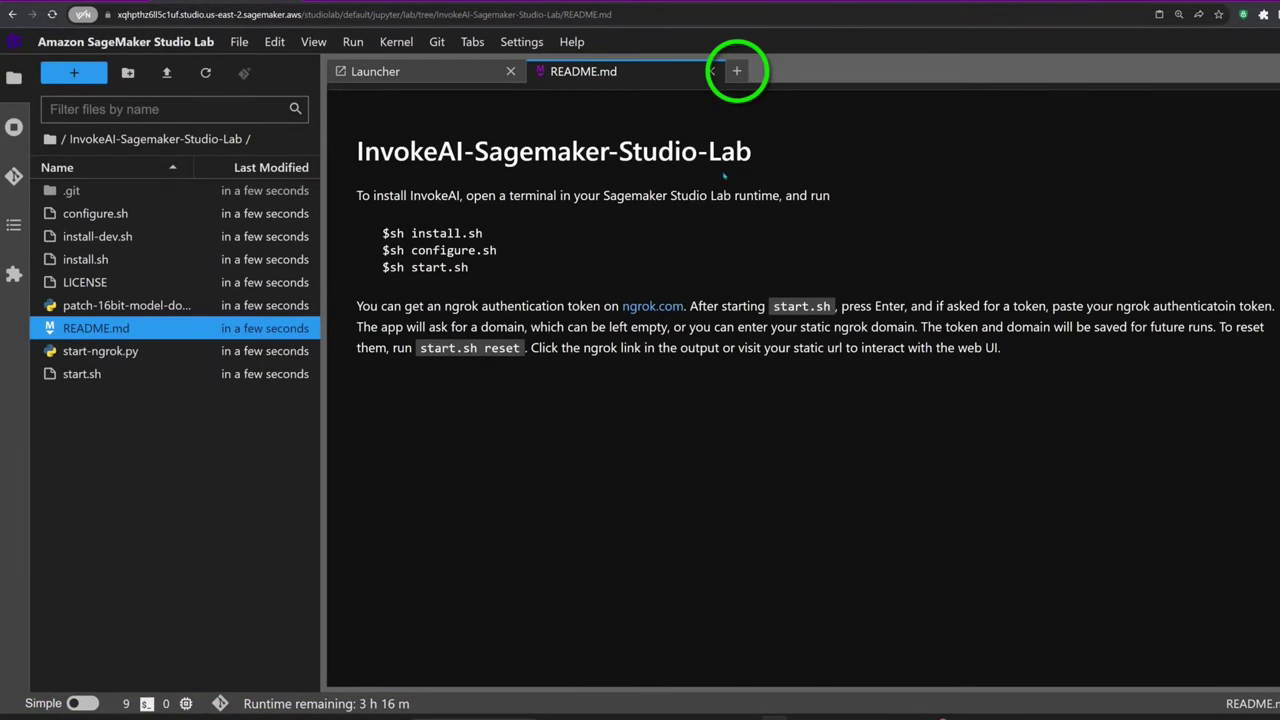
- Close the README and run sh install-dev.sh in a new terminal
{"action": "left_click", "coordinate": [711, 71]}
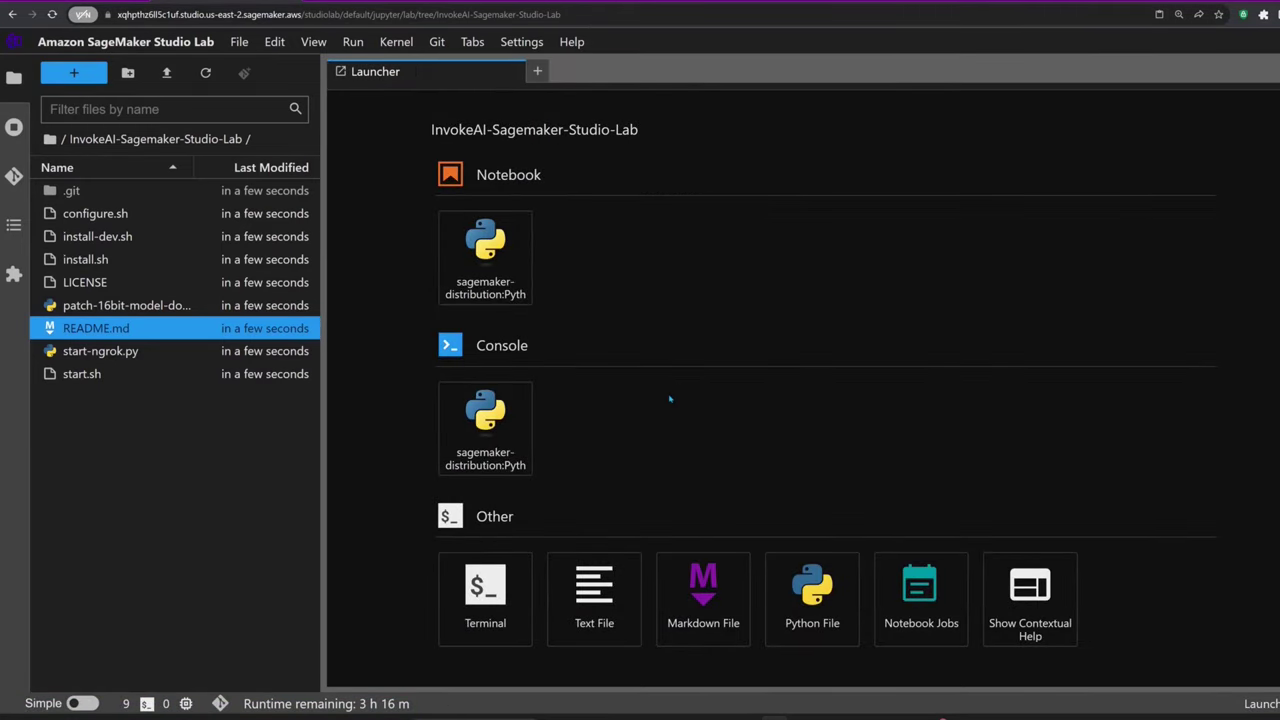
{"action": "left_click", "coordinate": [500, 590]}
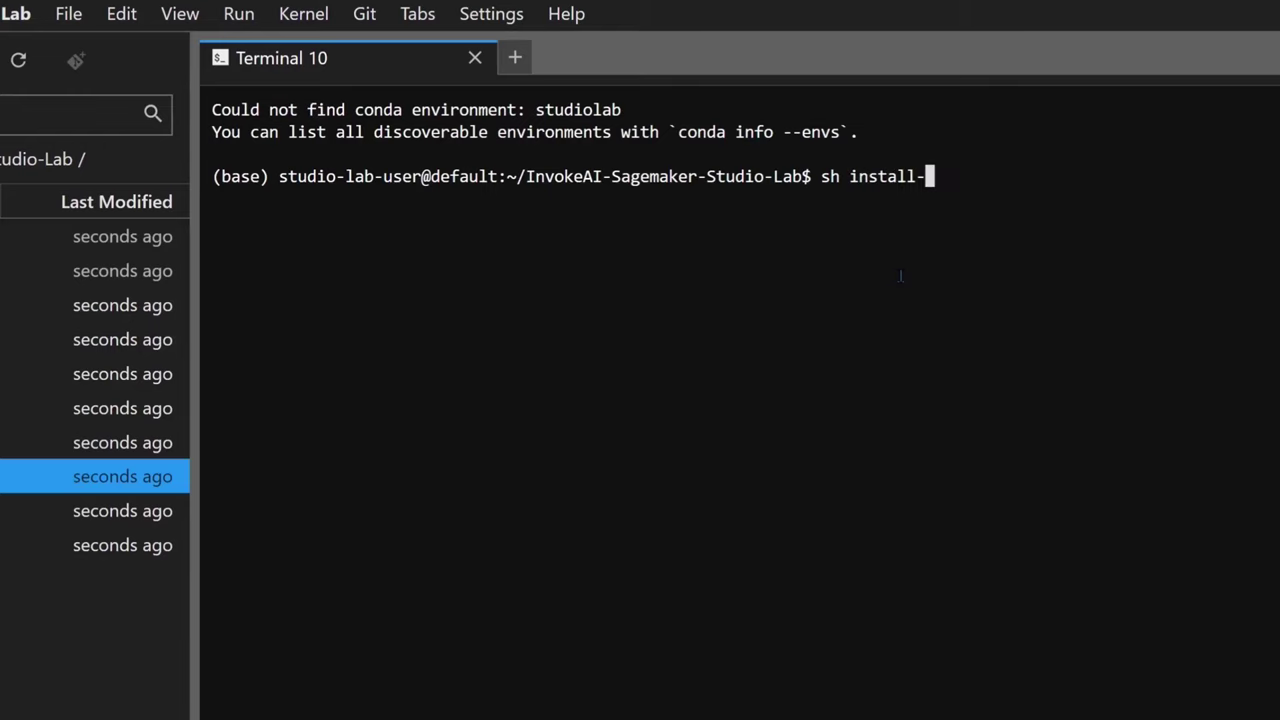
{"action": "key", "text": "Return"}
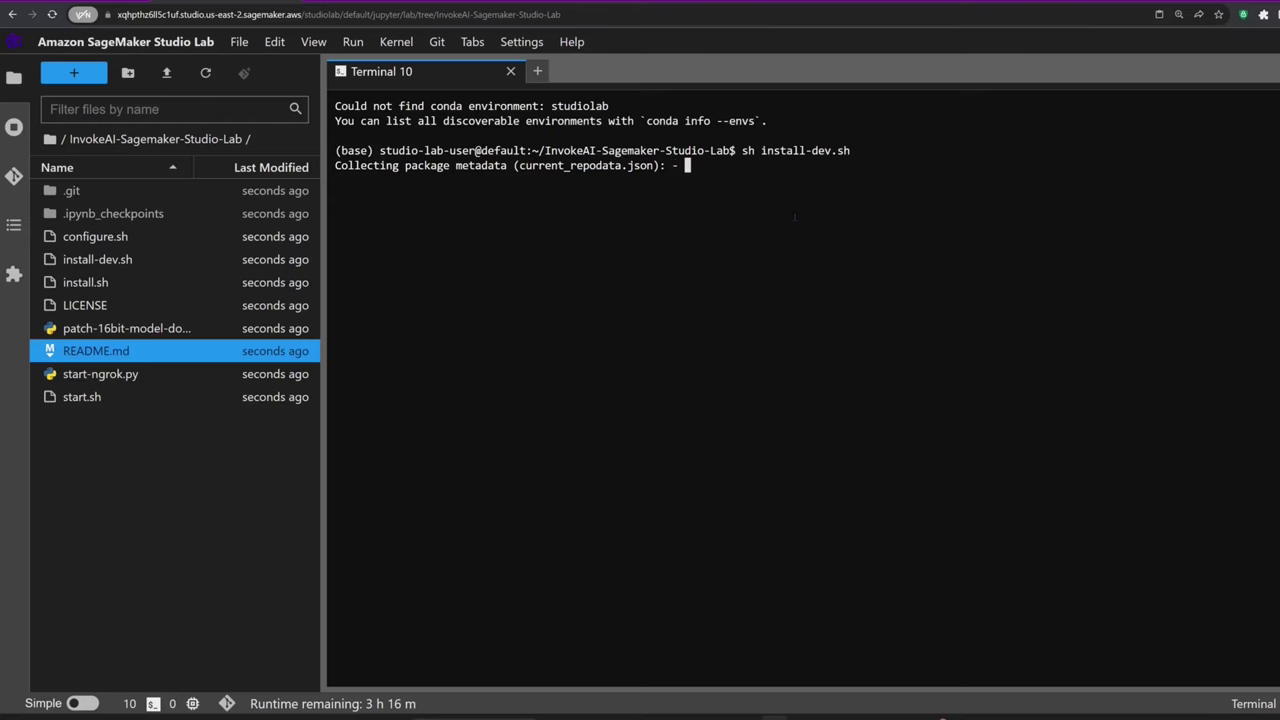
- Open install-dev.sh in the editor and inspect the InvokeAI version v3.4.0rc1 on line 20
{"action": "left_click", "coordinate": [164, 259]}
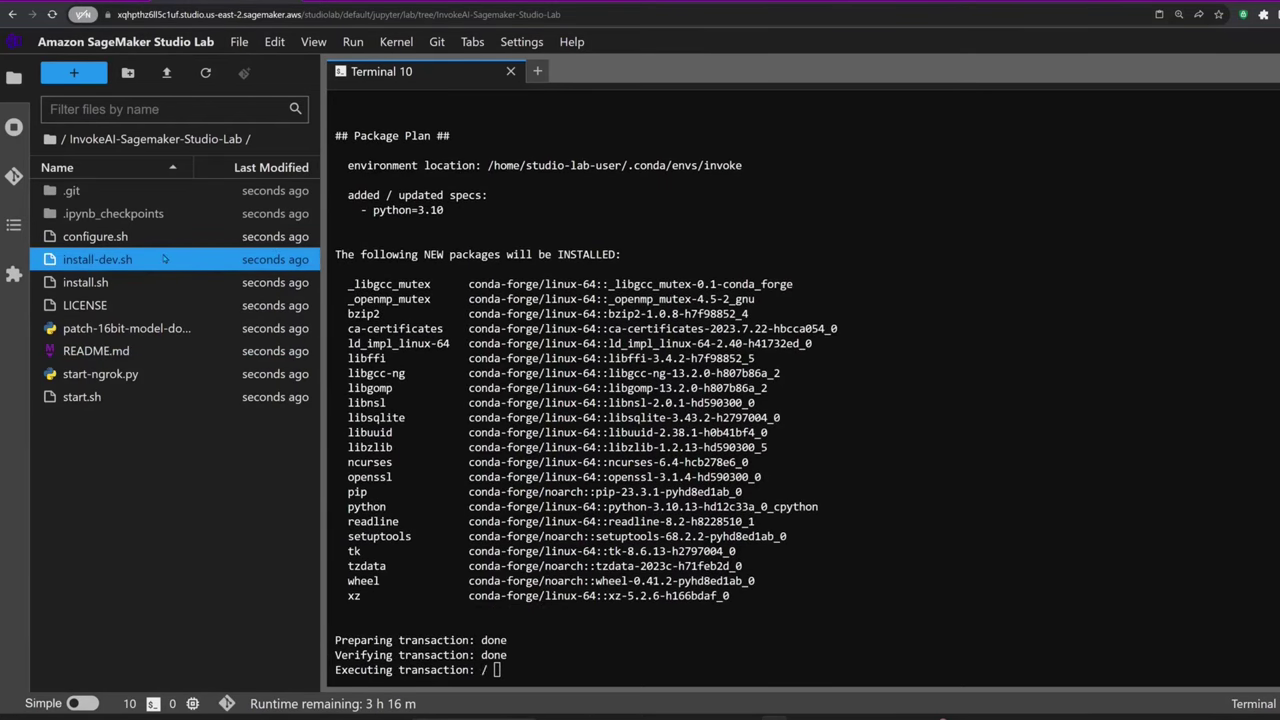
{"action": "double_click", "coordinate": [164, 259]}
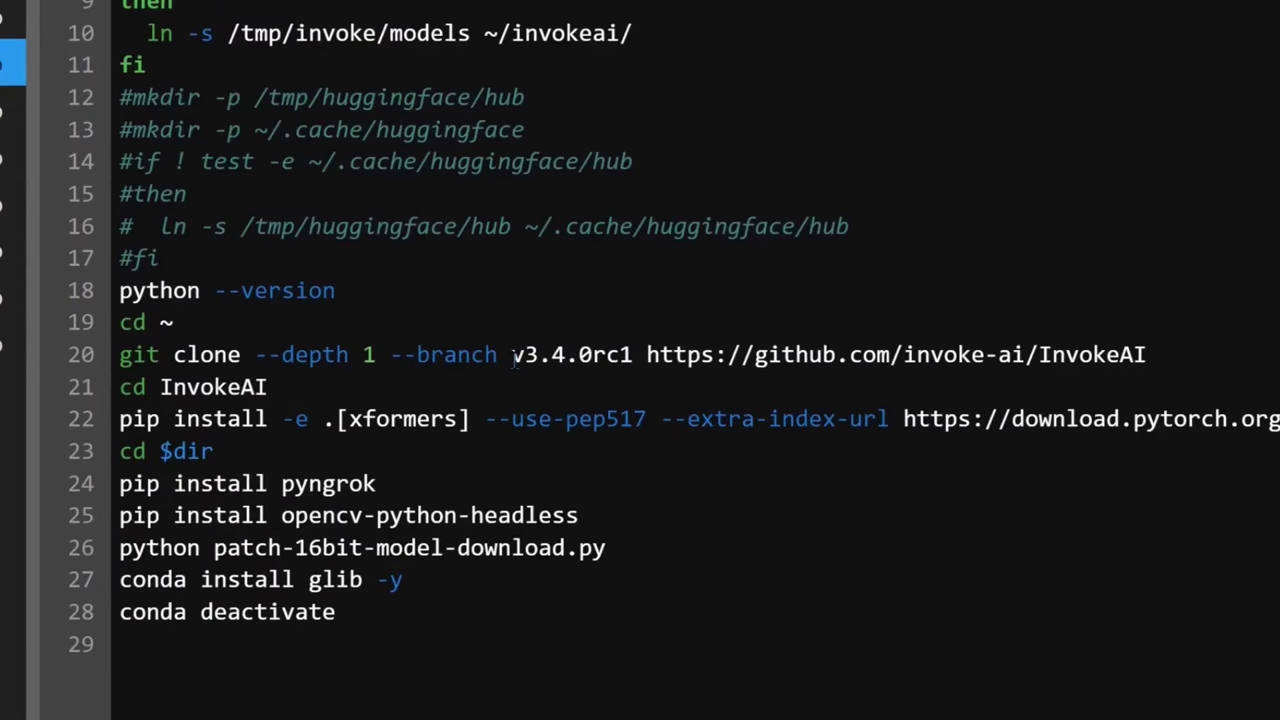
{"action": "left_click_drag", "start_coordinate": [515, 358], "coordinate": [627, 356]}
{"action": "left_click", "coordinate": [856, 304]}
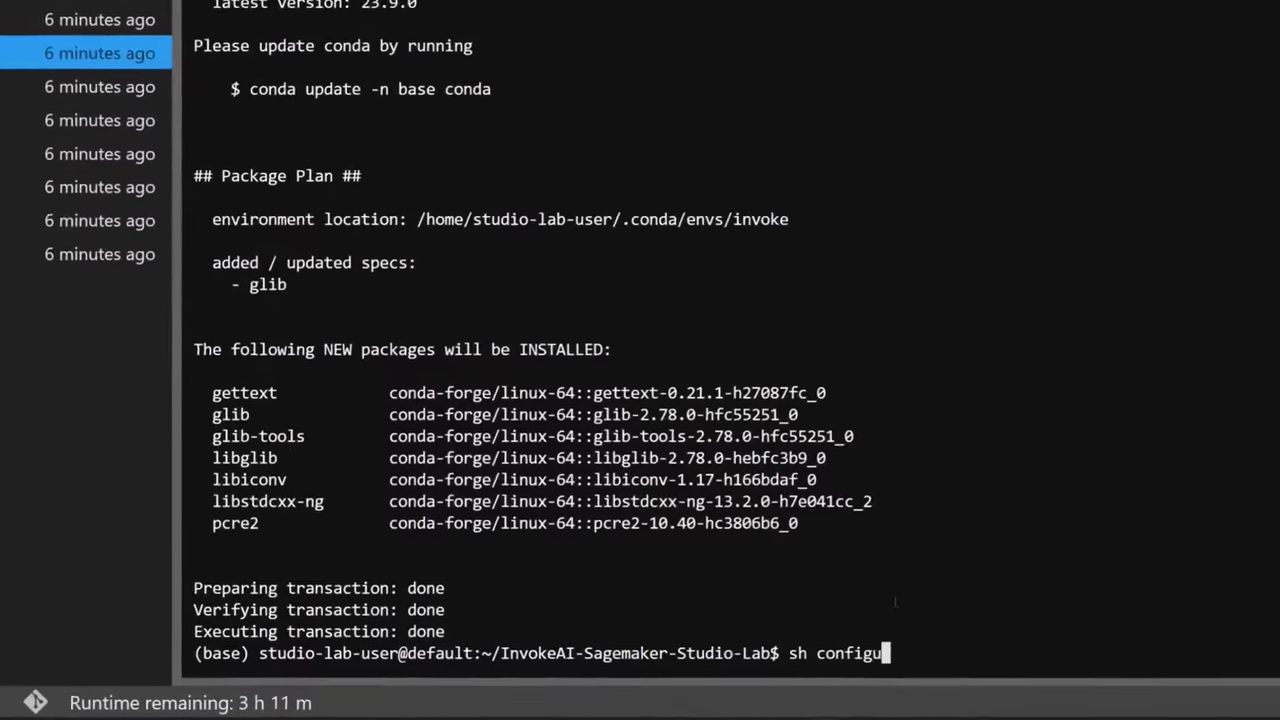
- Run sh configure.sh to finish the InvokeAI install, then launch sh start.sh
{"action": "type", "text": "re.sh"}
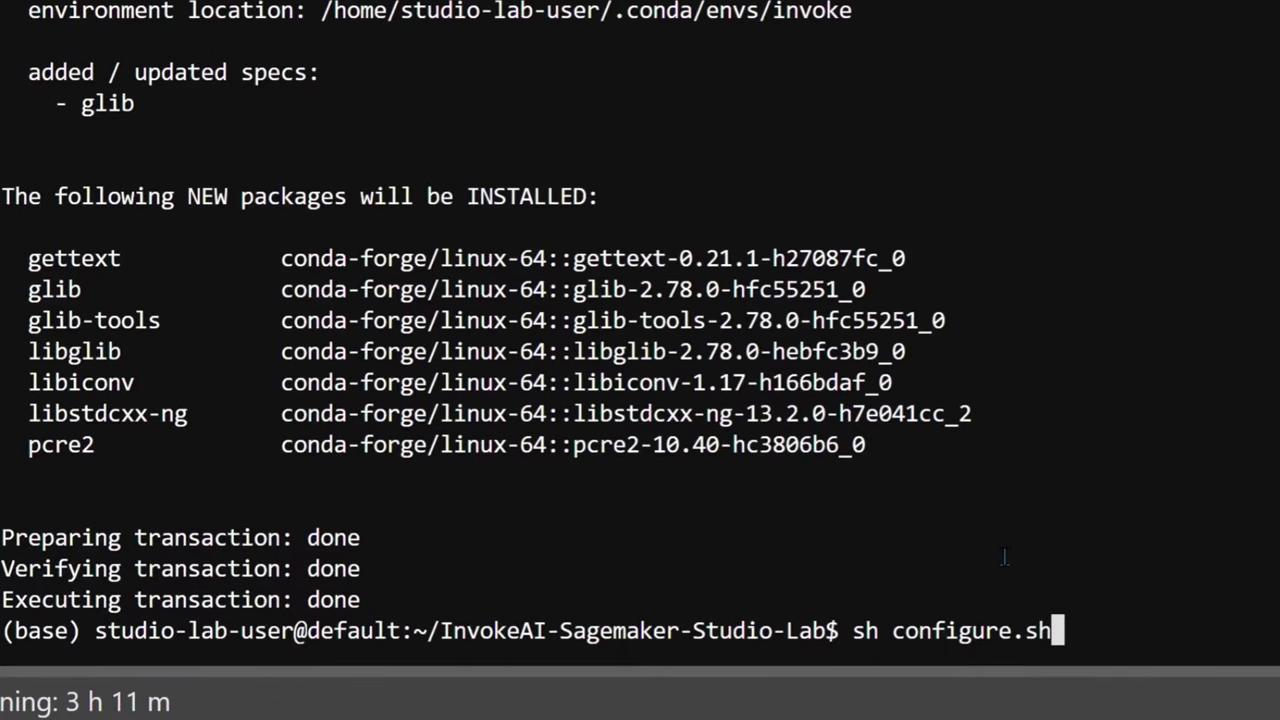
{"action": "key", "text": "Return"}
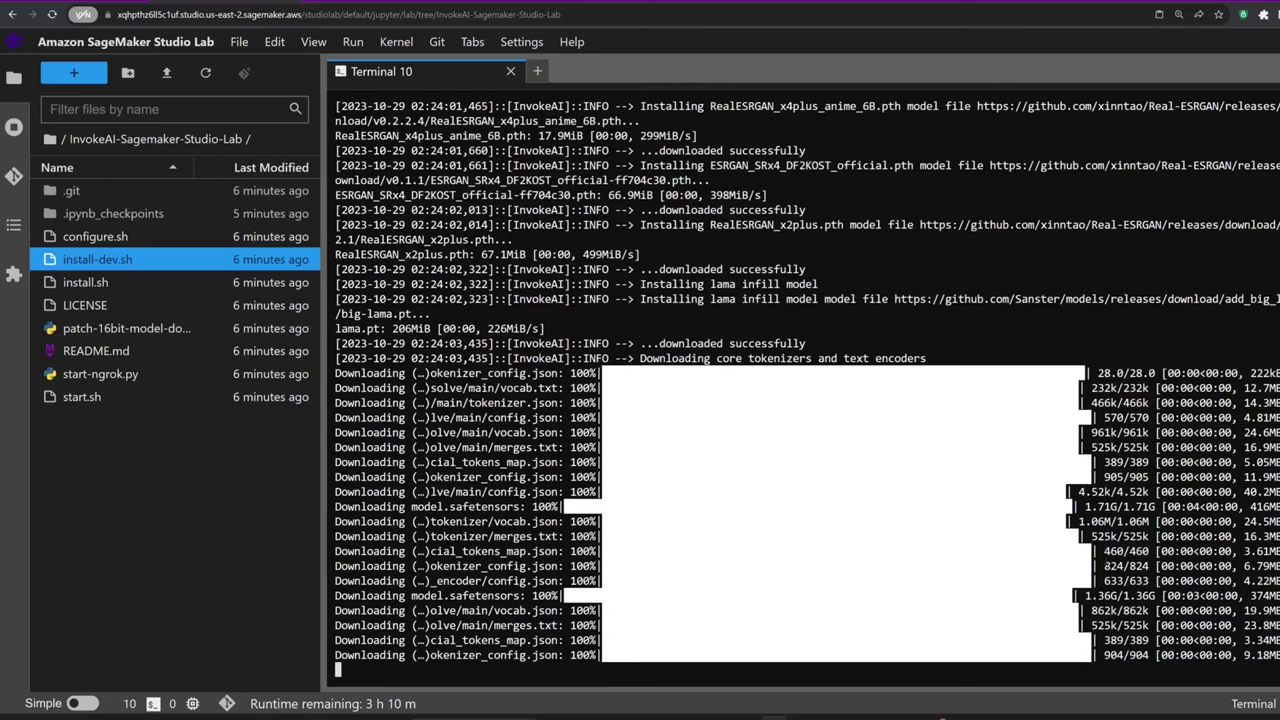
{"action": "type", "text": "sh start.sh"}
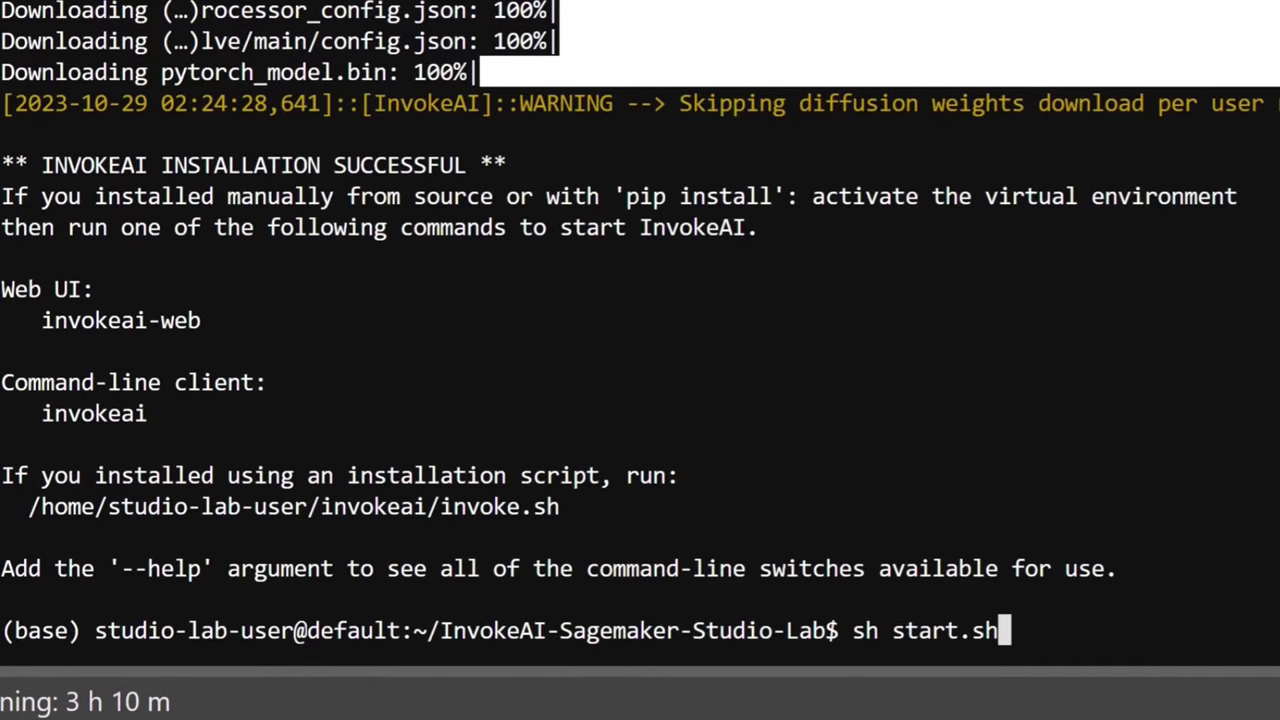
{"action": "key", "text": "Return"}
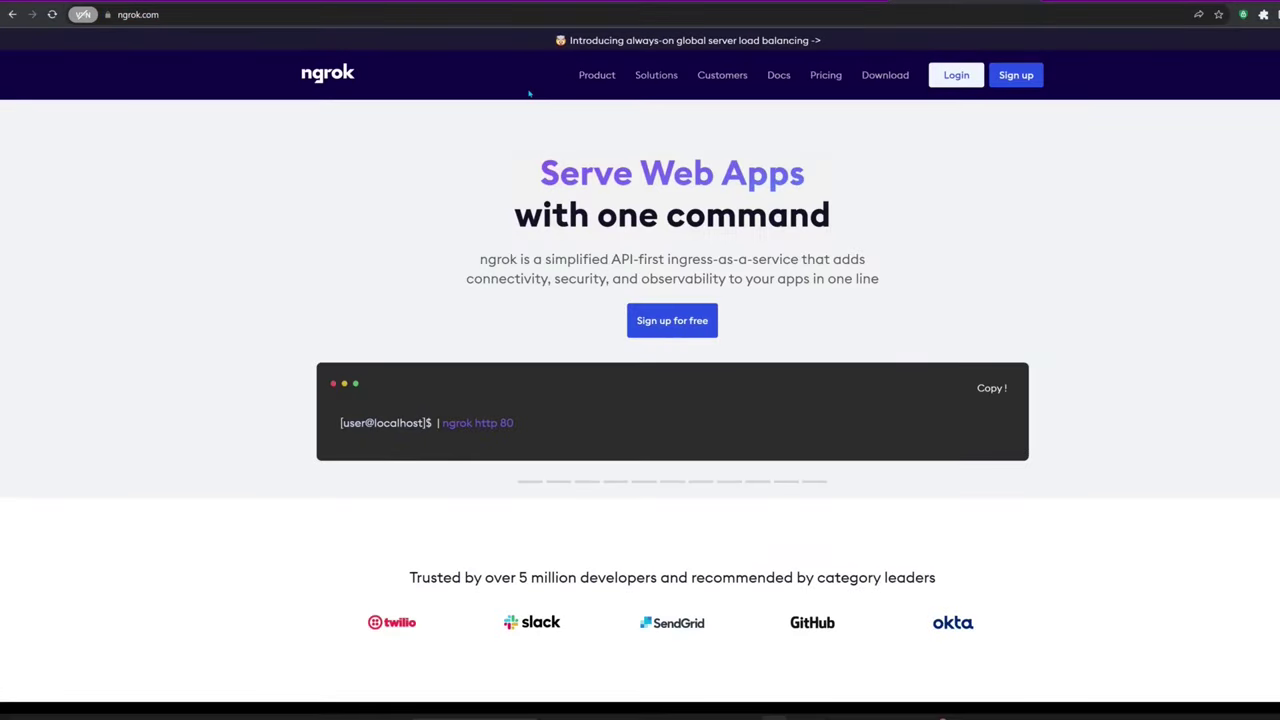
- Copy the ngrok authtoken from the dashboard and submit it at the start.sh token prompt
{"action": "left_click", "coordinate": [674, 320]}
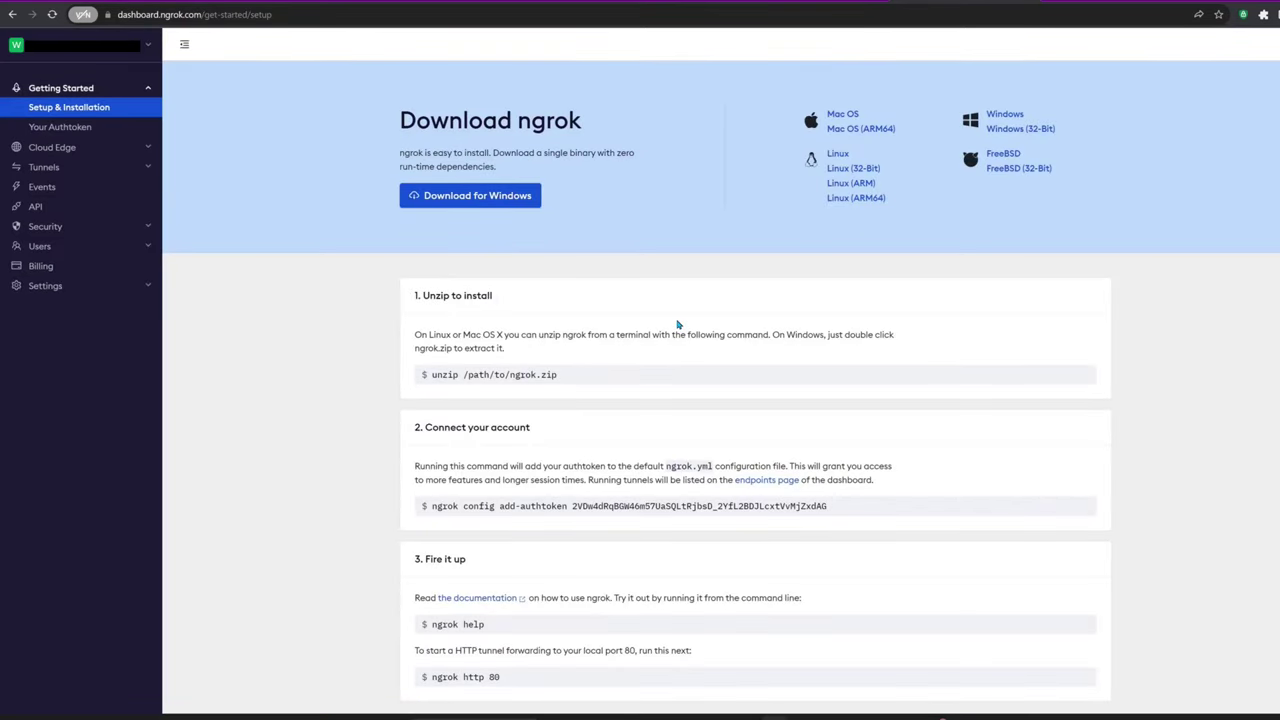
{"action": "left_click", "coordinate": [118, 130]}
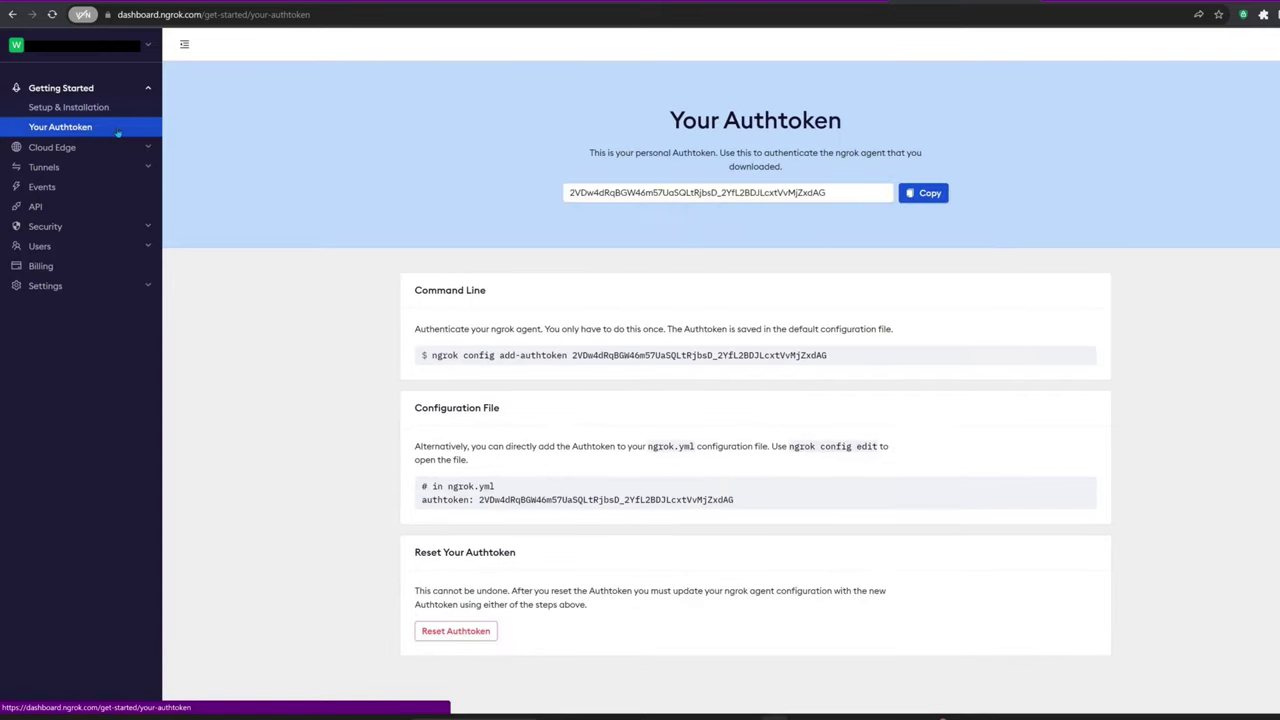
{"action": "left_click", "coordinate": [915, 194]}
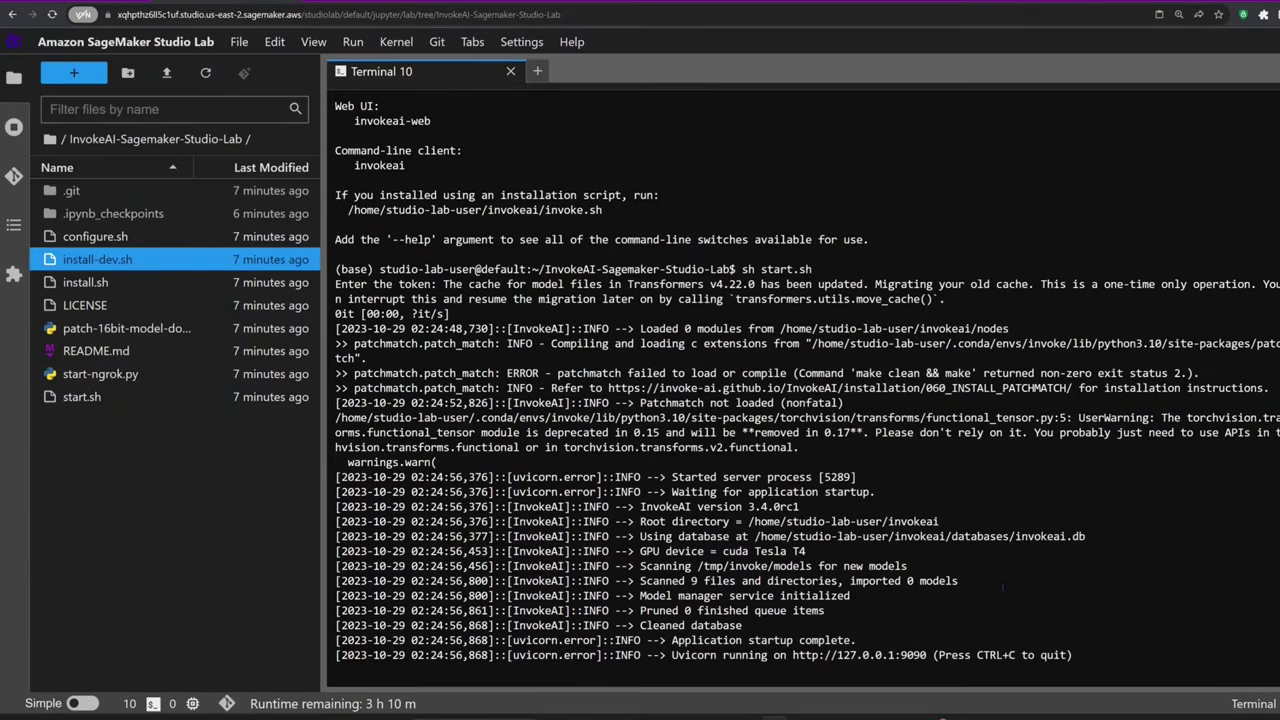
{"action": "key", "text": "ctrl+v"}
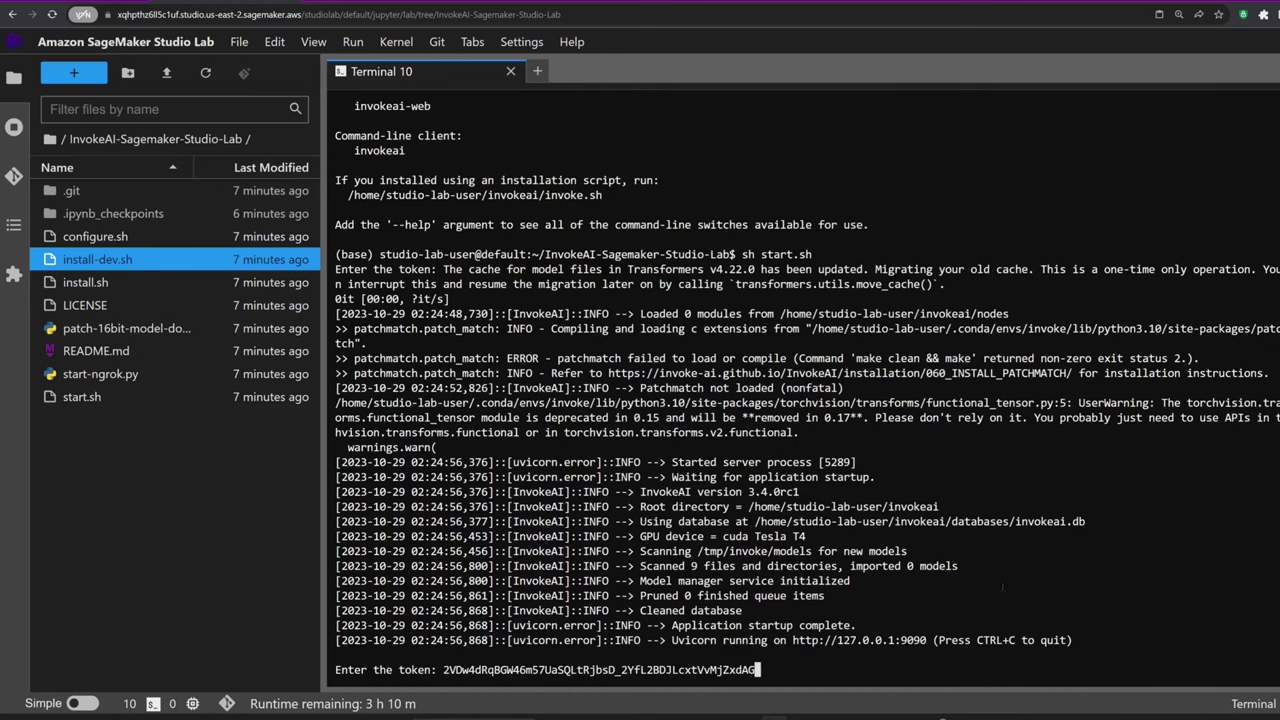
{"action": "key", "text": "Return"}
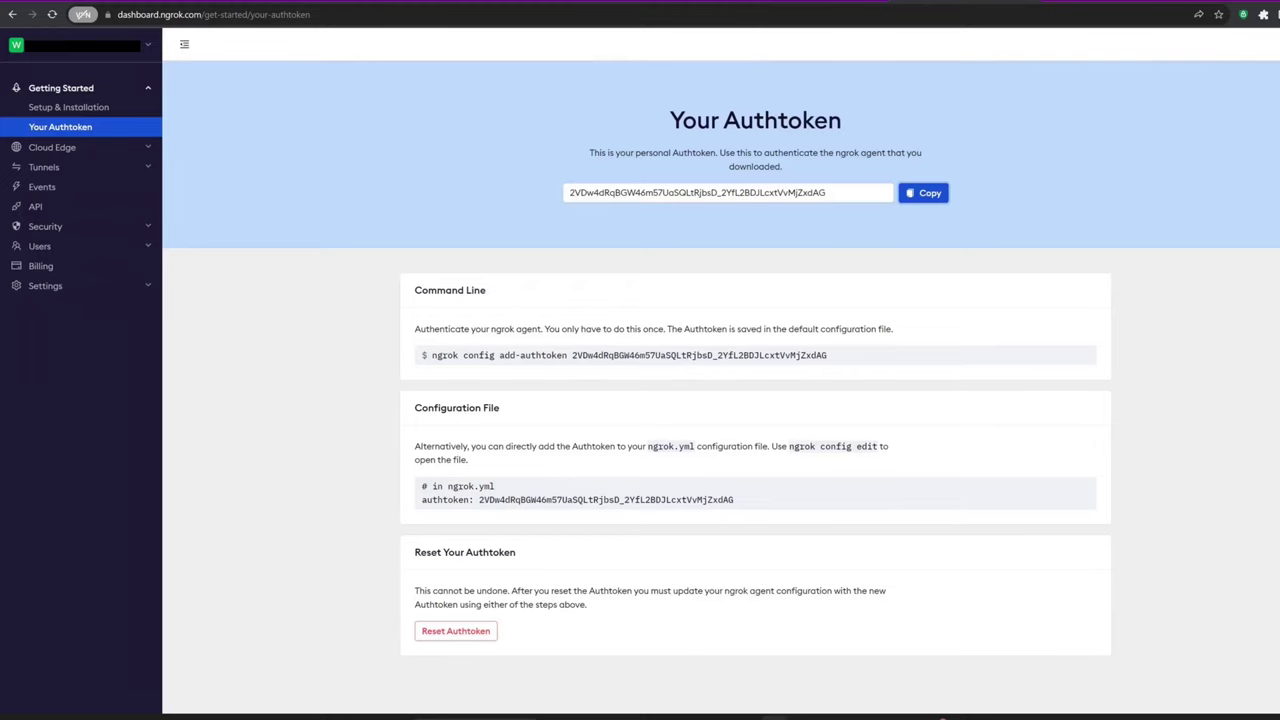
- Copy the reserved static ngrok domain and paste it at the 'Enter the domain:' prompt
{"action": "left_click", "coordinate": [77, 150]}
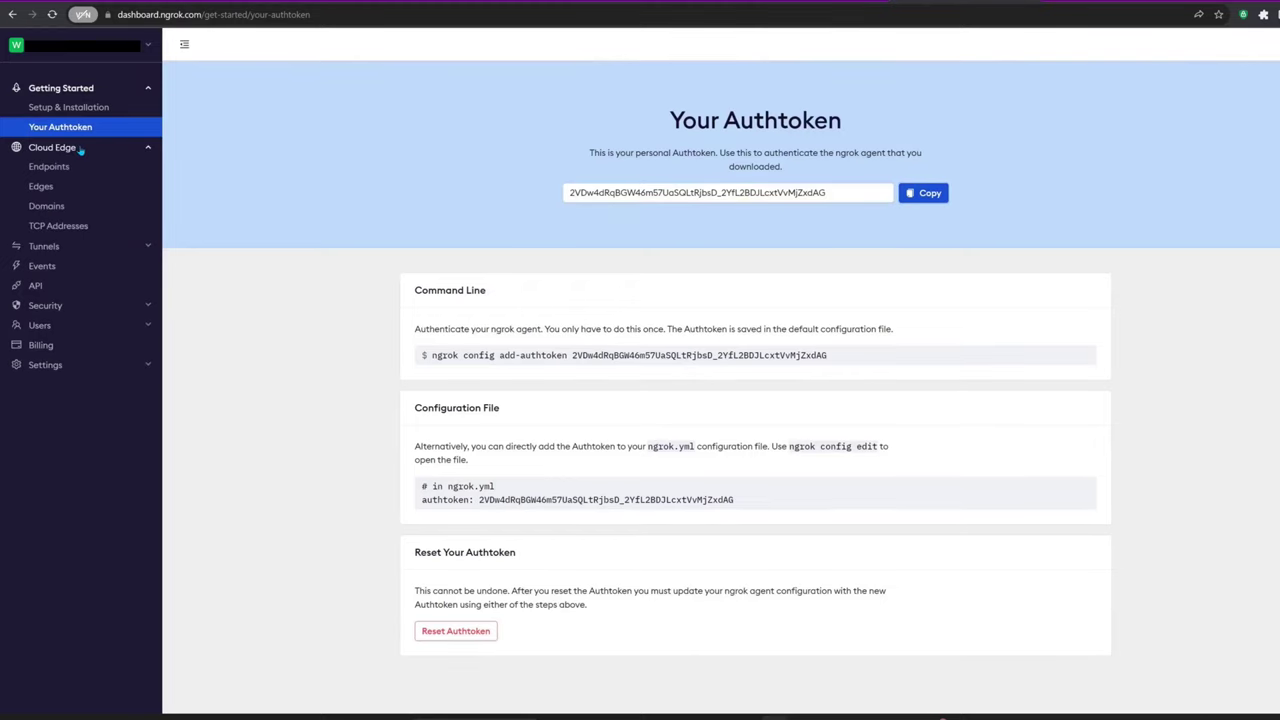
{"action": "left_click", "coordinate": [62, 206]}
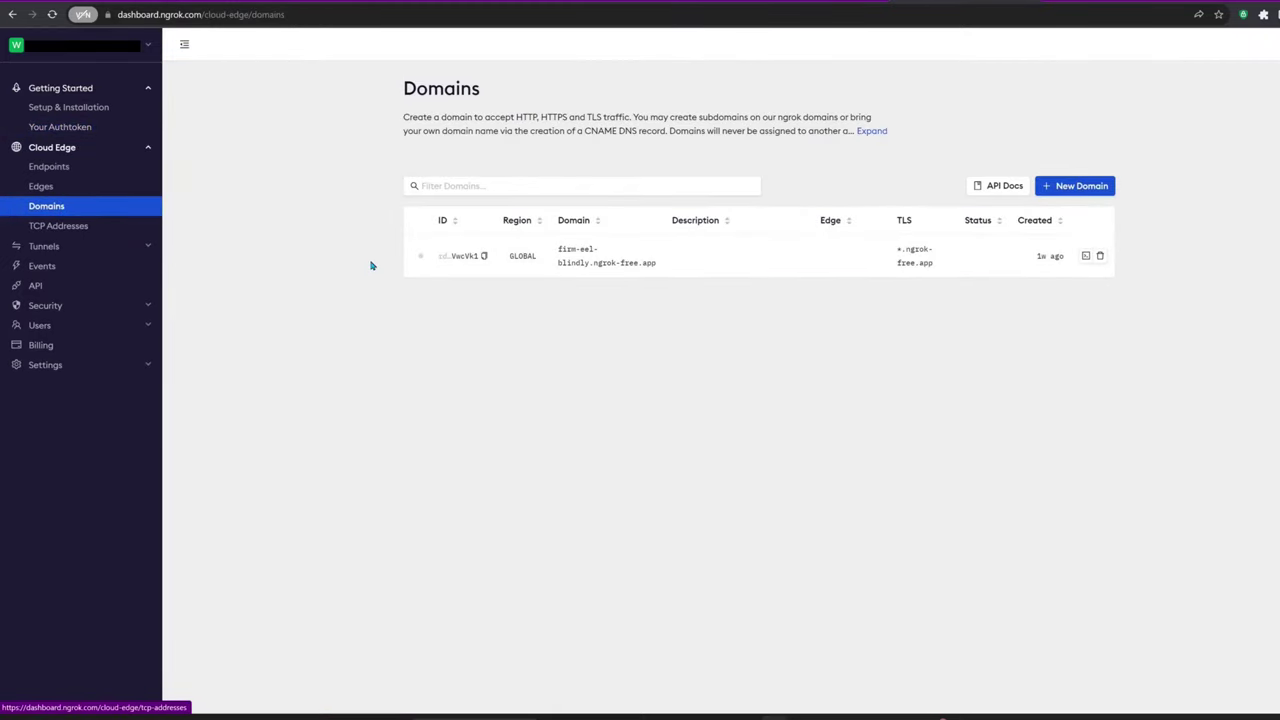
{"action": "left_click", "coordinate": [736, 273]}
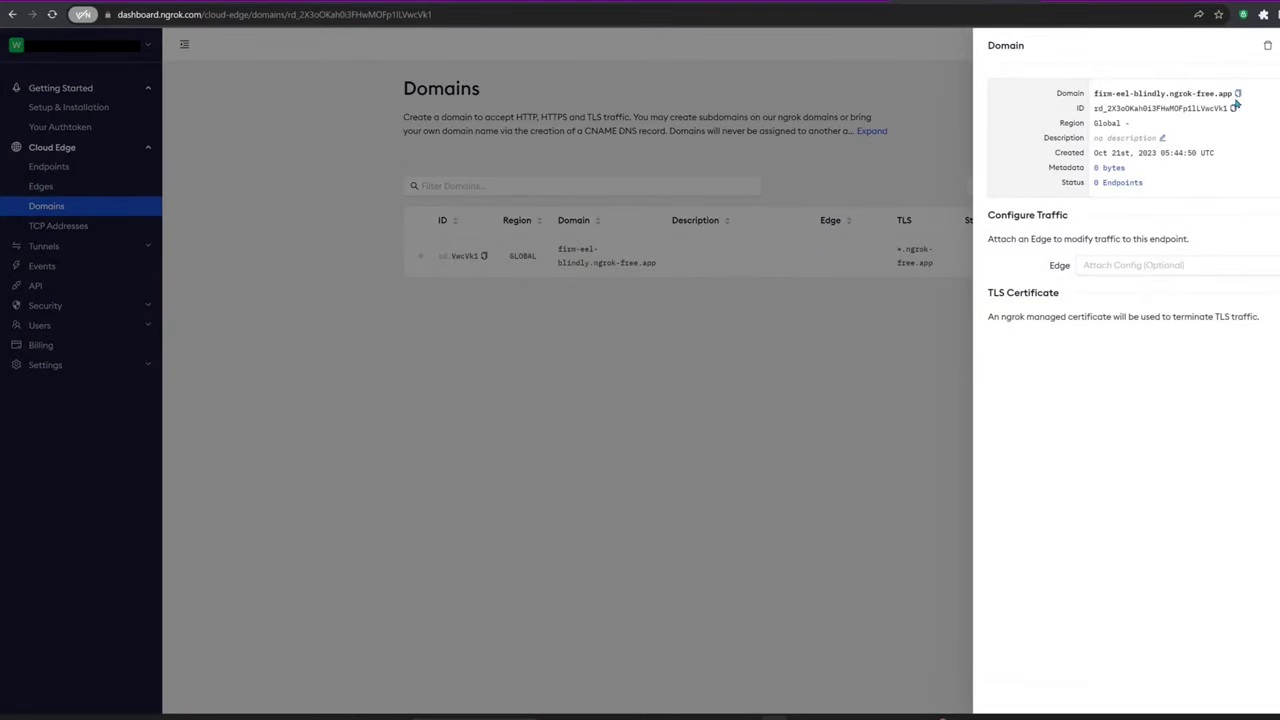
{"action": "left_click", "coordinate": [1237, 93]}
{"action": "key", "text": "ctrl+Tab"}
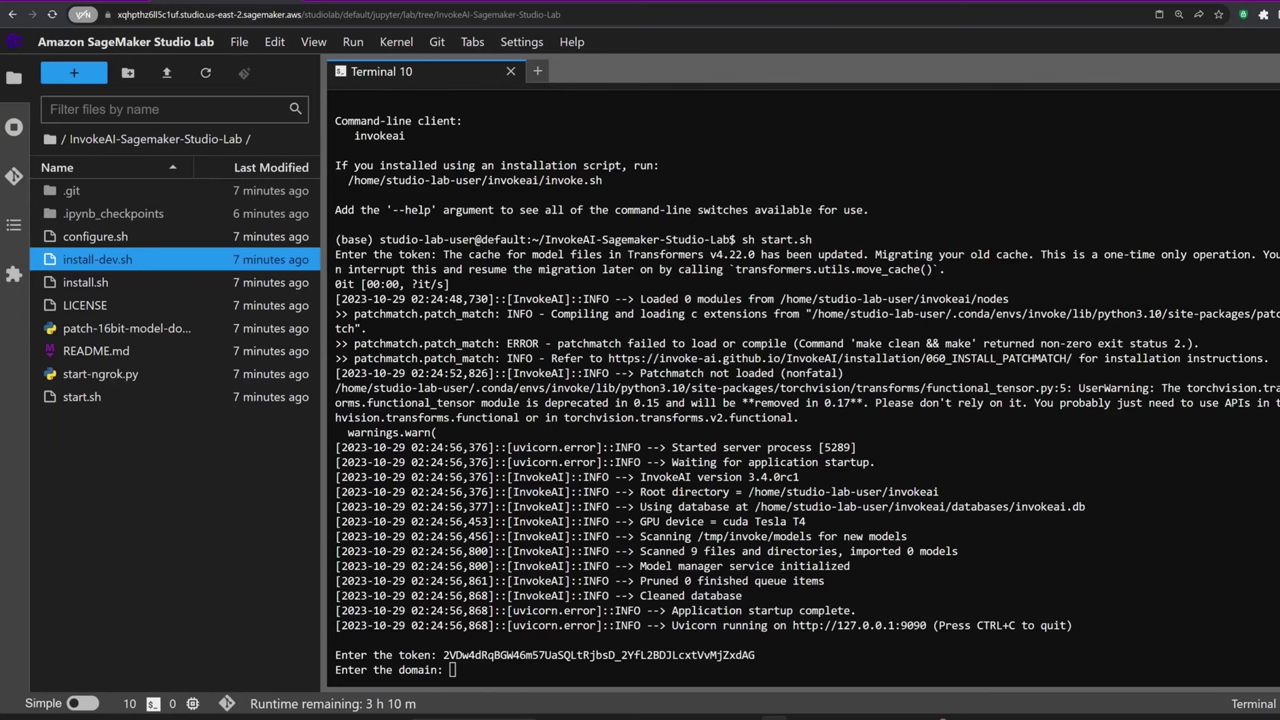
{"action": "right_click", "coordinate": [786, 674]}
{"action": "left_click", "coordinate": [820, 614]}
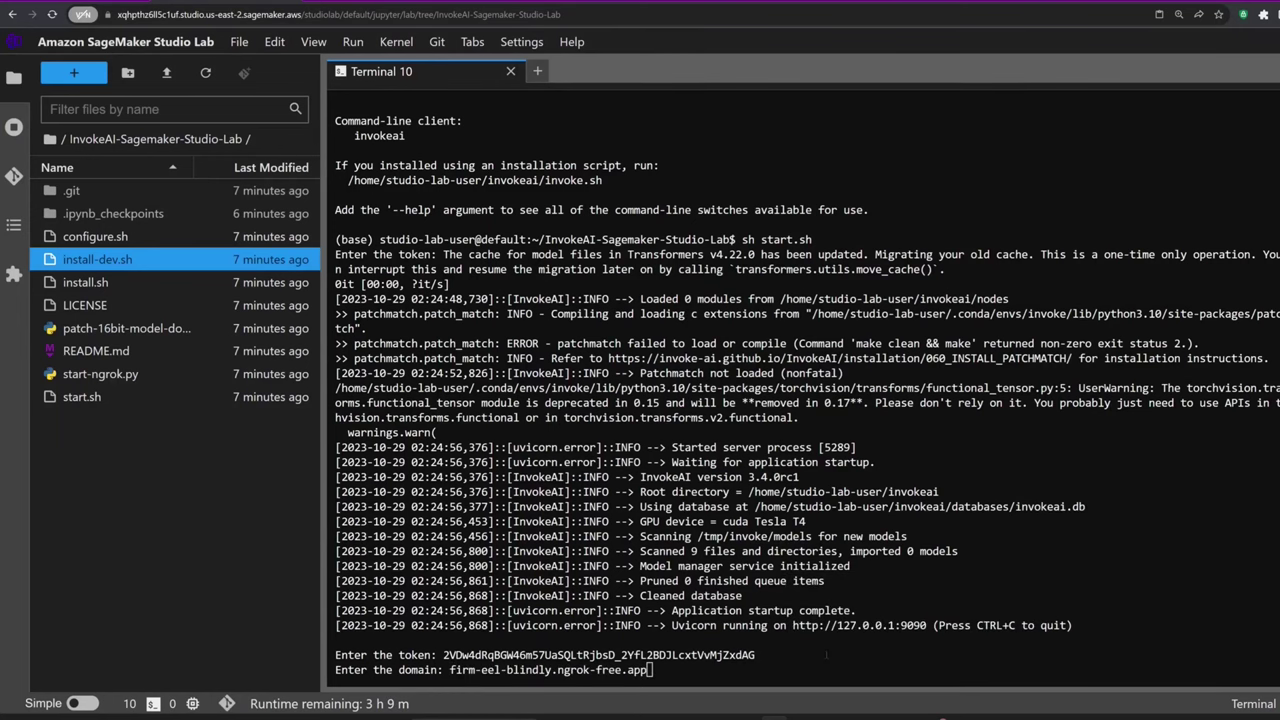
{"action": "key", "text": "Return"}
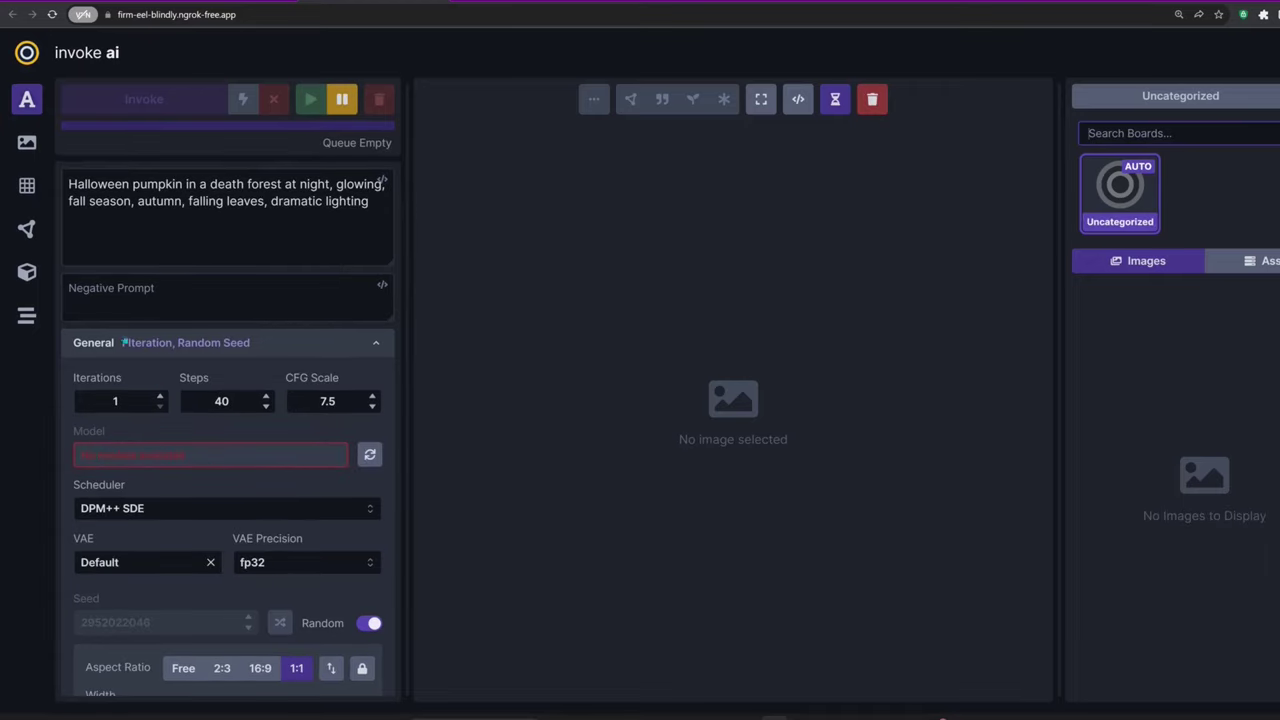
- Add the Lykon/dreamshaper-xl-1-0 Hugging Face repo through Model Manager's Import Models
{"action": "left_click", "coordinate": [27, 272]}
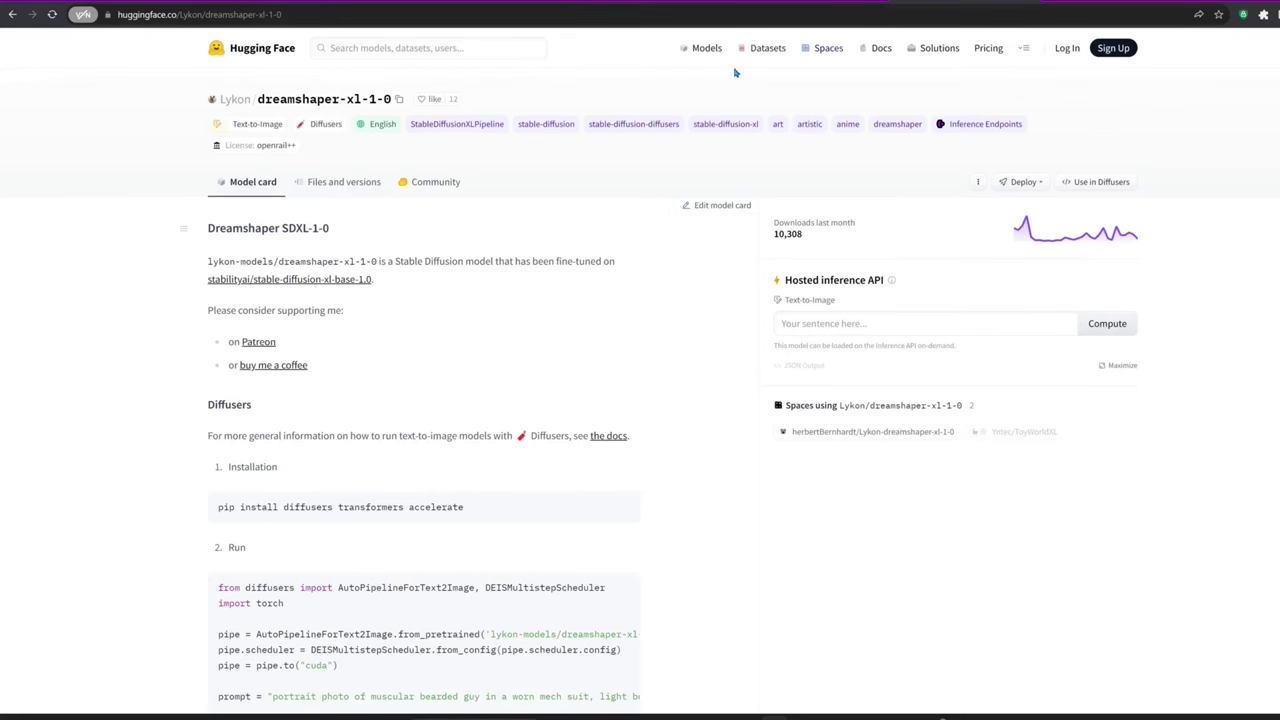
{"action": "left_click", "coordinate": [399, 100]}
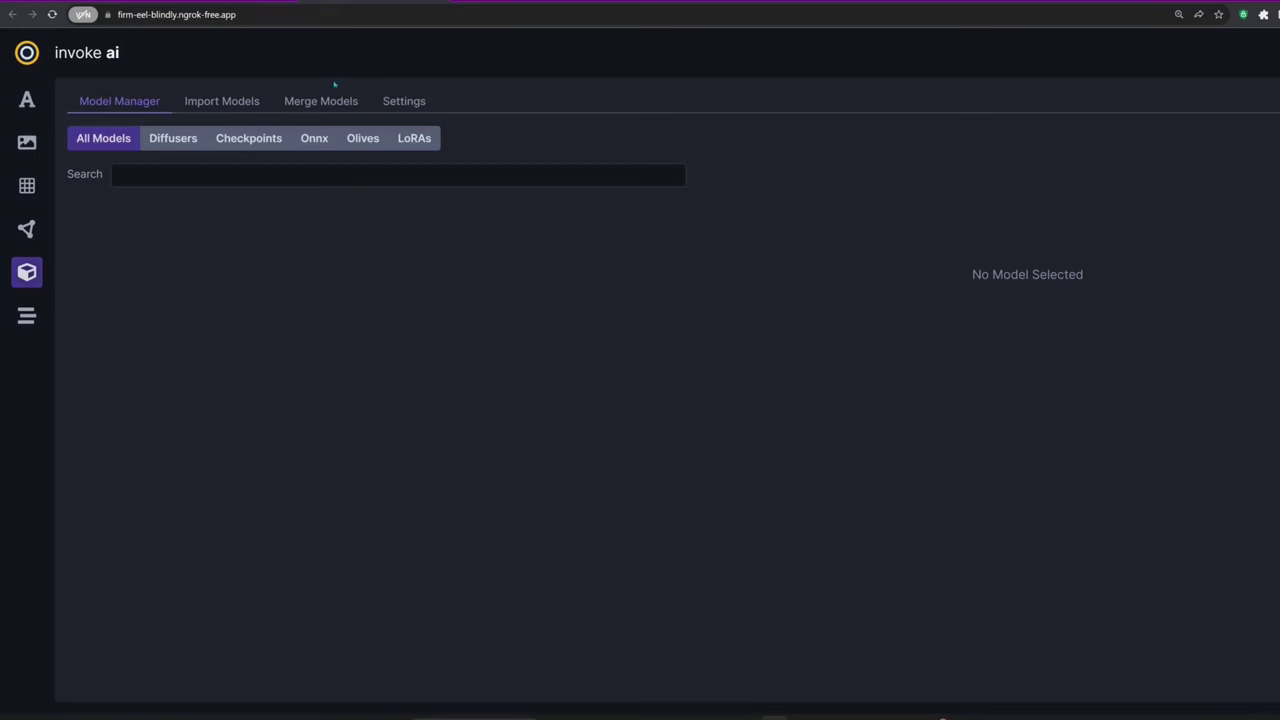
{"action": "left_click", "coordinate": [244, 104]}
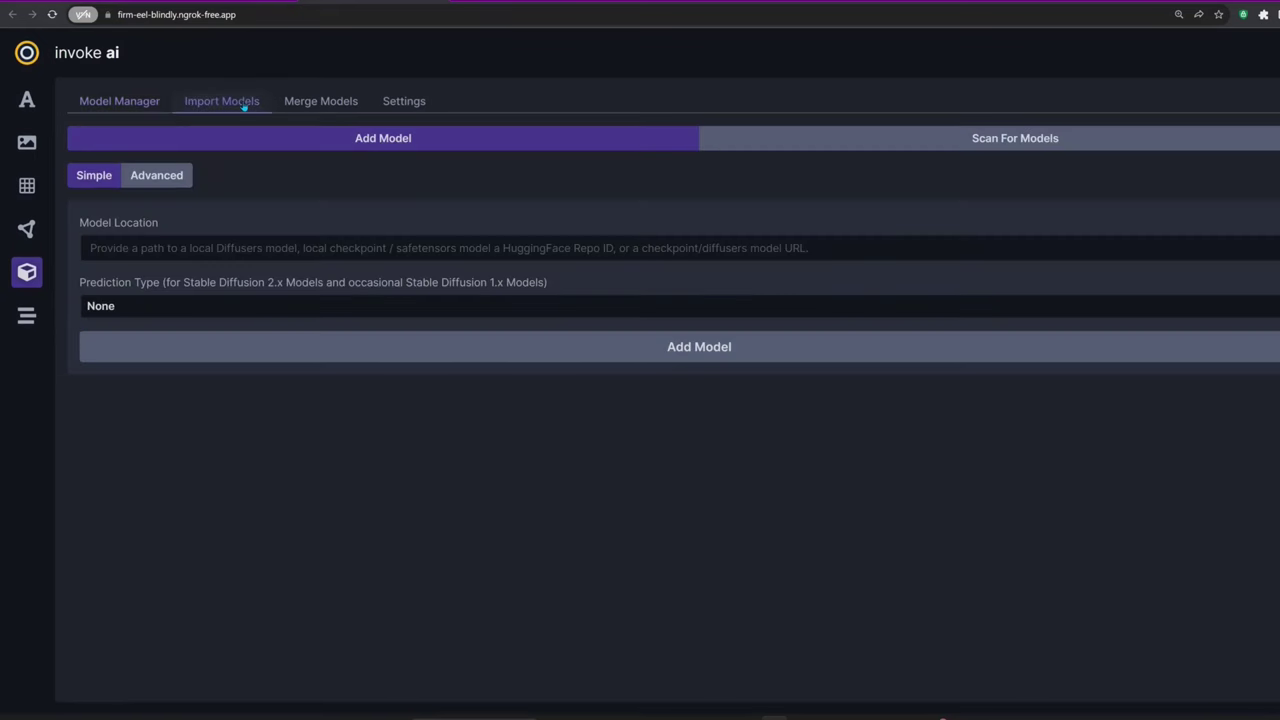
{"action": "left_click", "coordinate": [228, 247]}
{"action": "key", "text": "ctrl+v"}
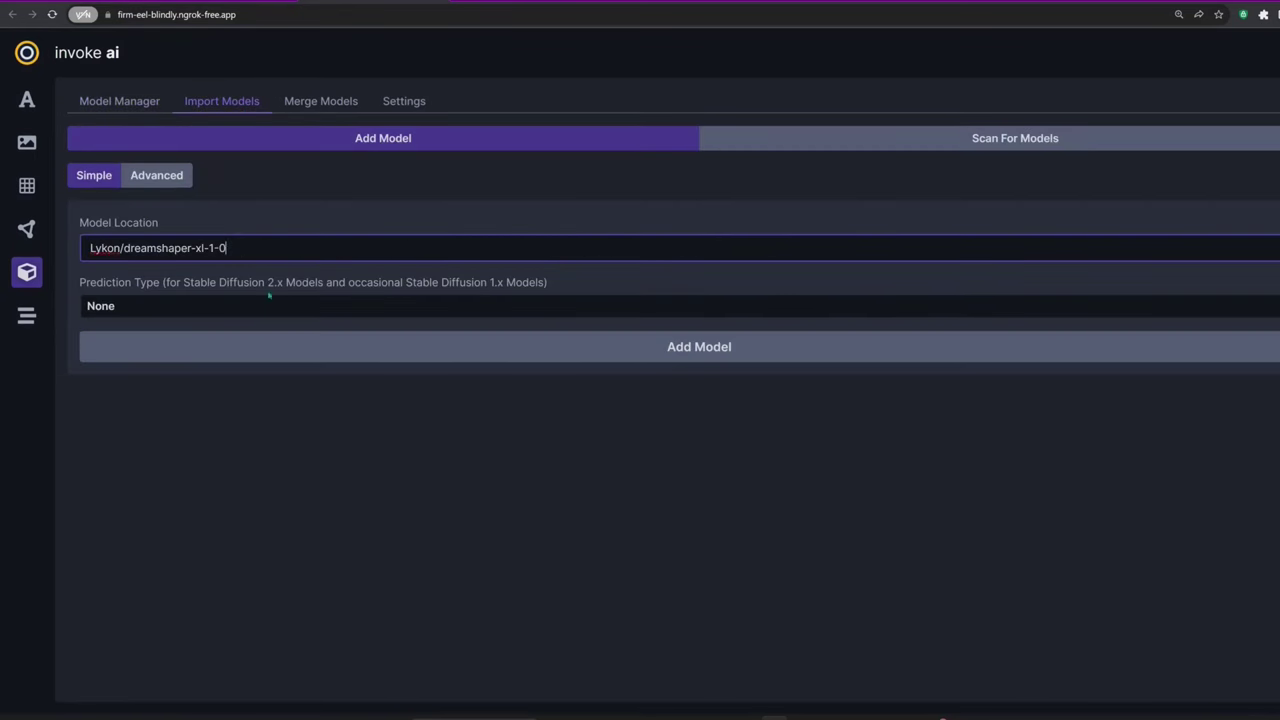
{"action": "left_click", "coordinate": [288, 345]}
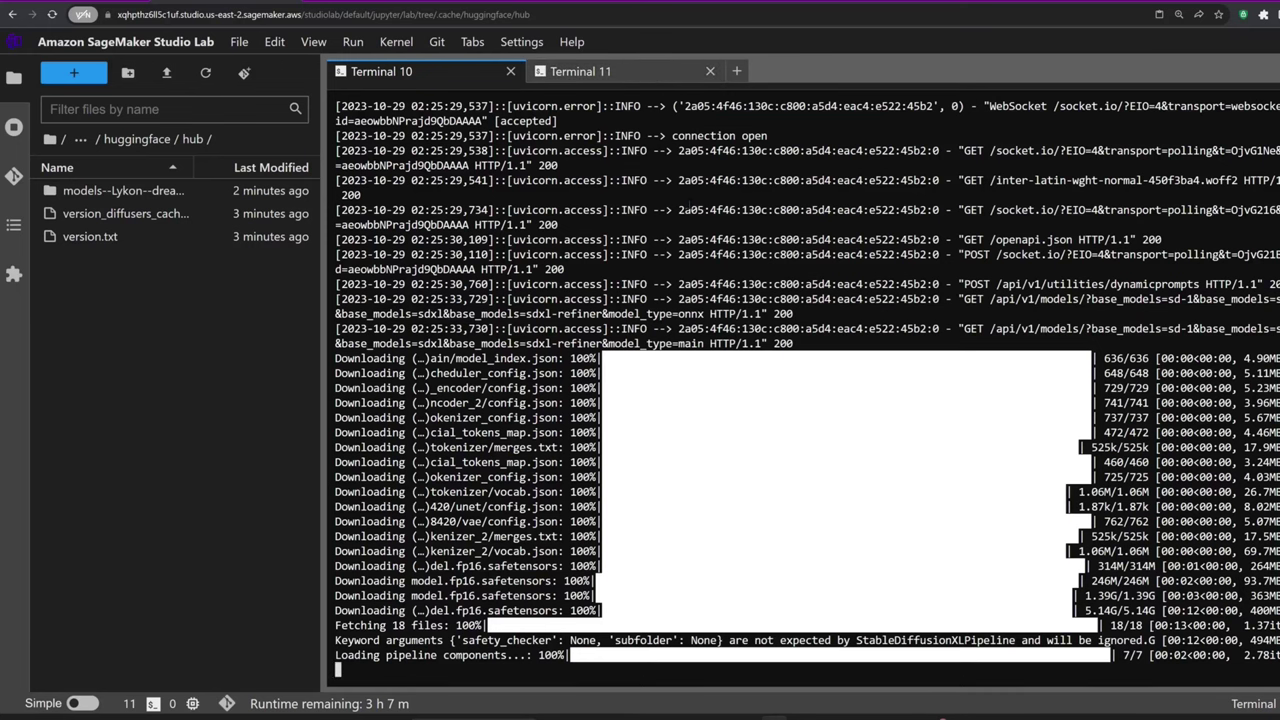
- Stop the running script with Ctrl+C in Terminal 10 and relaunch sh start.sh
{"action": "key", "text": "ctrl+c"}
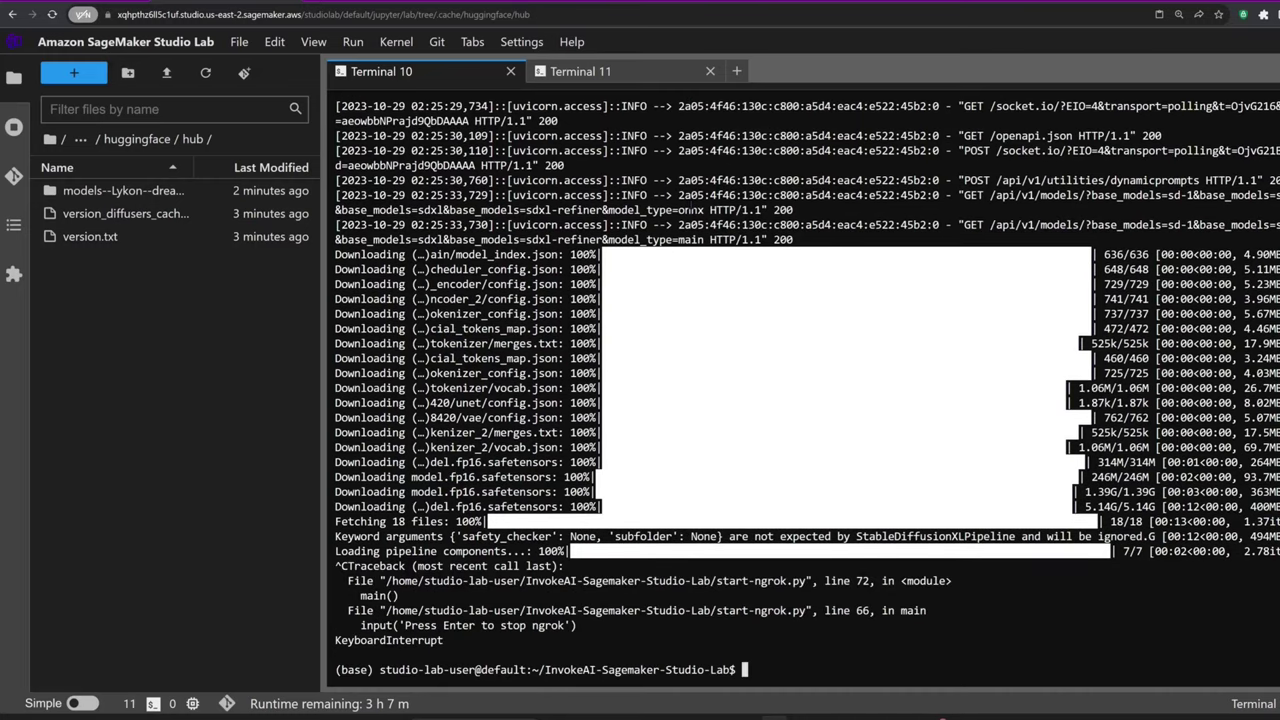
{"action": "type", "text": "sh start.sh"}
{"action": "key", "text": "Return"}
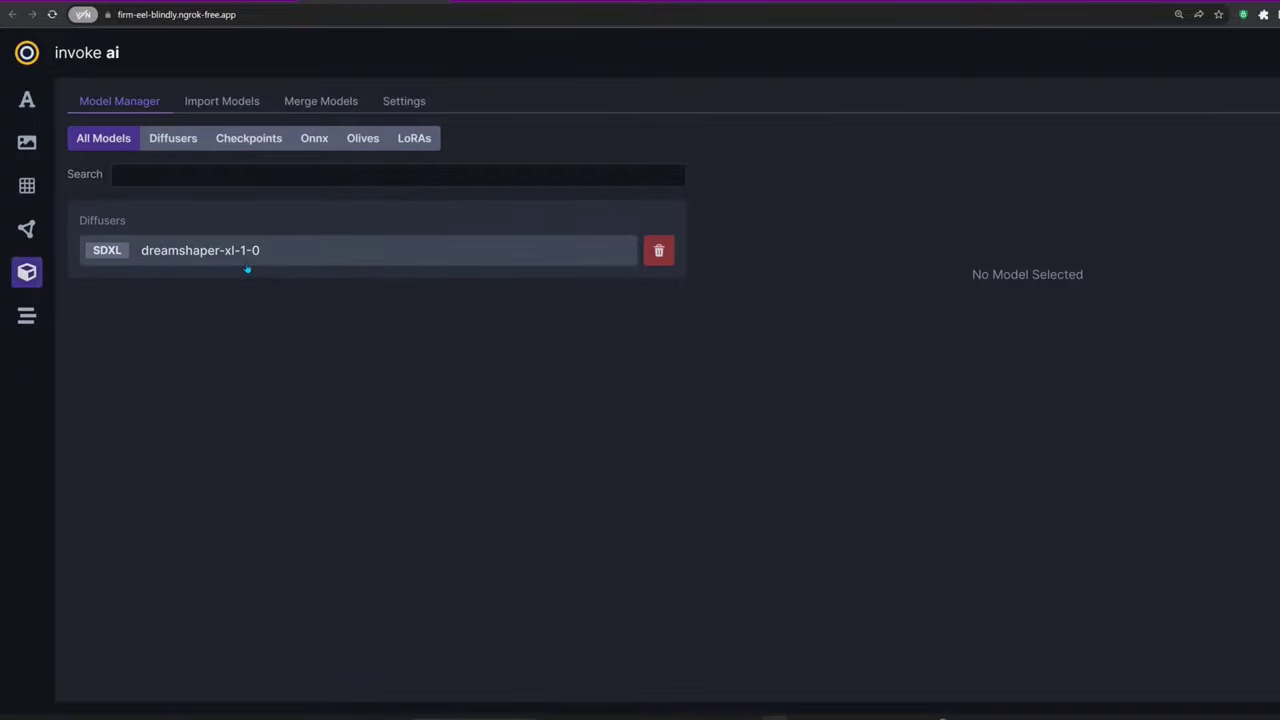
- Invoke a Text To Image generation of the Halloween pumpkin prompt with dreamshaper-xl-1-0
{"action": "left_click", "coordinate": [27, 99]}
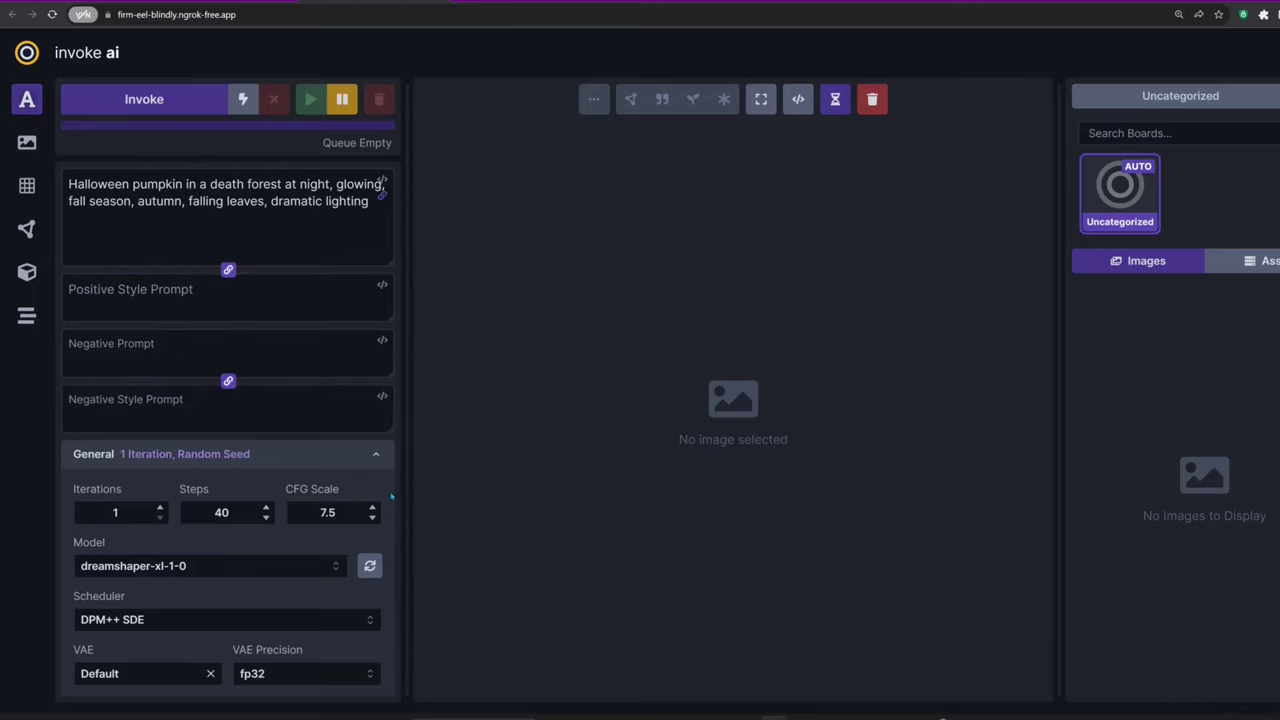
{"action": "scroll", "coordinate": [391, 497], "scroll_direction": "down", "scroll_amount": 5}
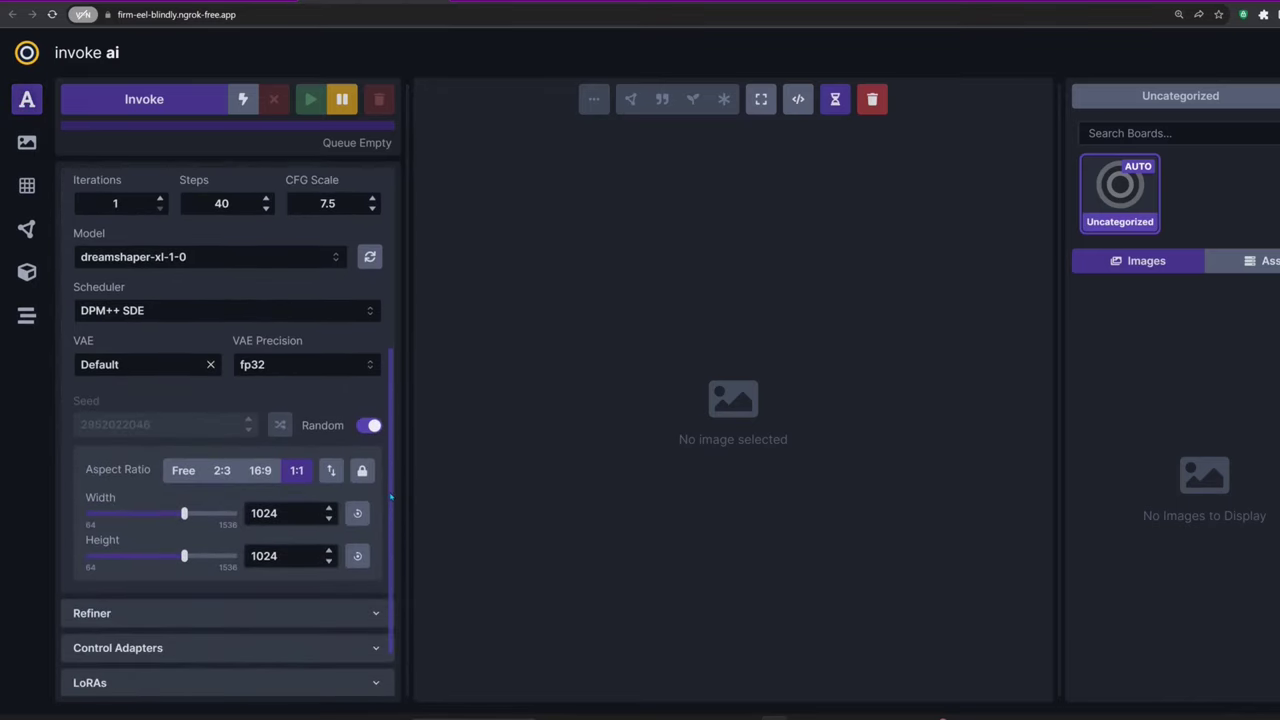
{"action": "scroll", "coordinate": [391, 497], "scroll_direction": "up", "scroll_amount": 6}
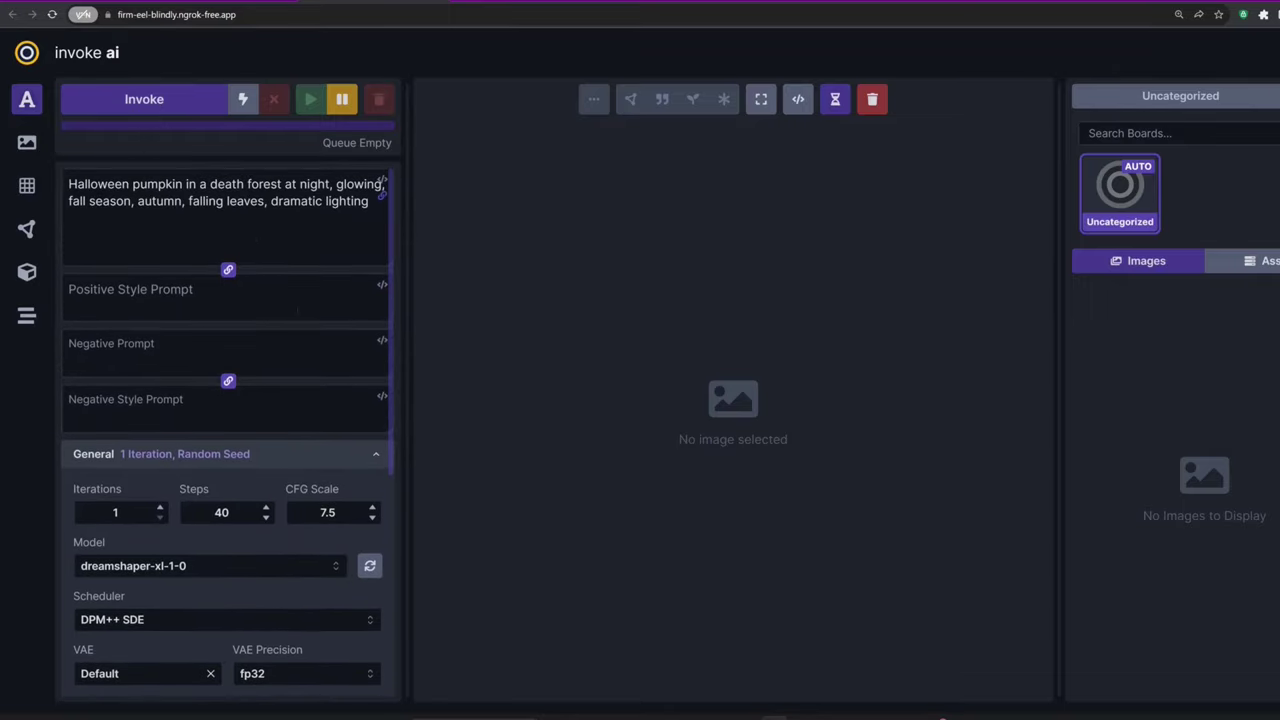
{"action": "left_click", "coordinate": [186, 100]}
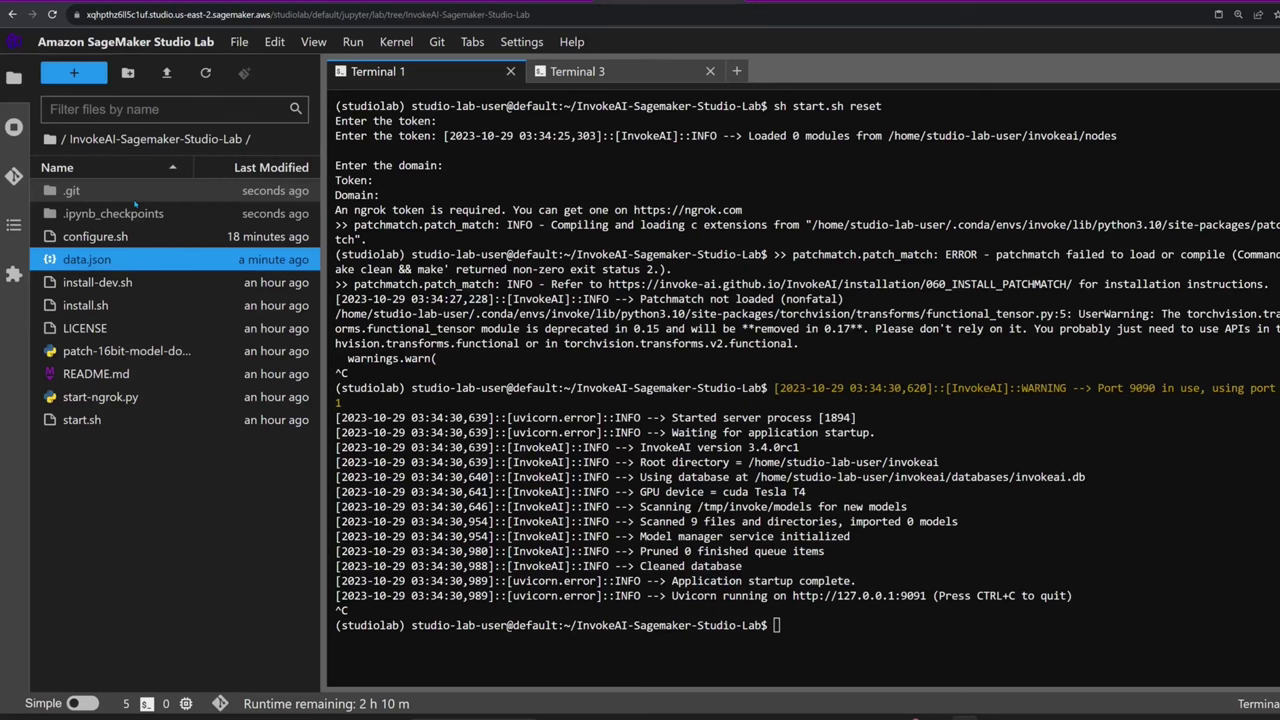
- Delete the models--Lykon--dreamshaper-xl-1-0 folder from .cache/huggingface/hub permanently
{"action": "left_click", "coordinate": [51, 140]}
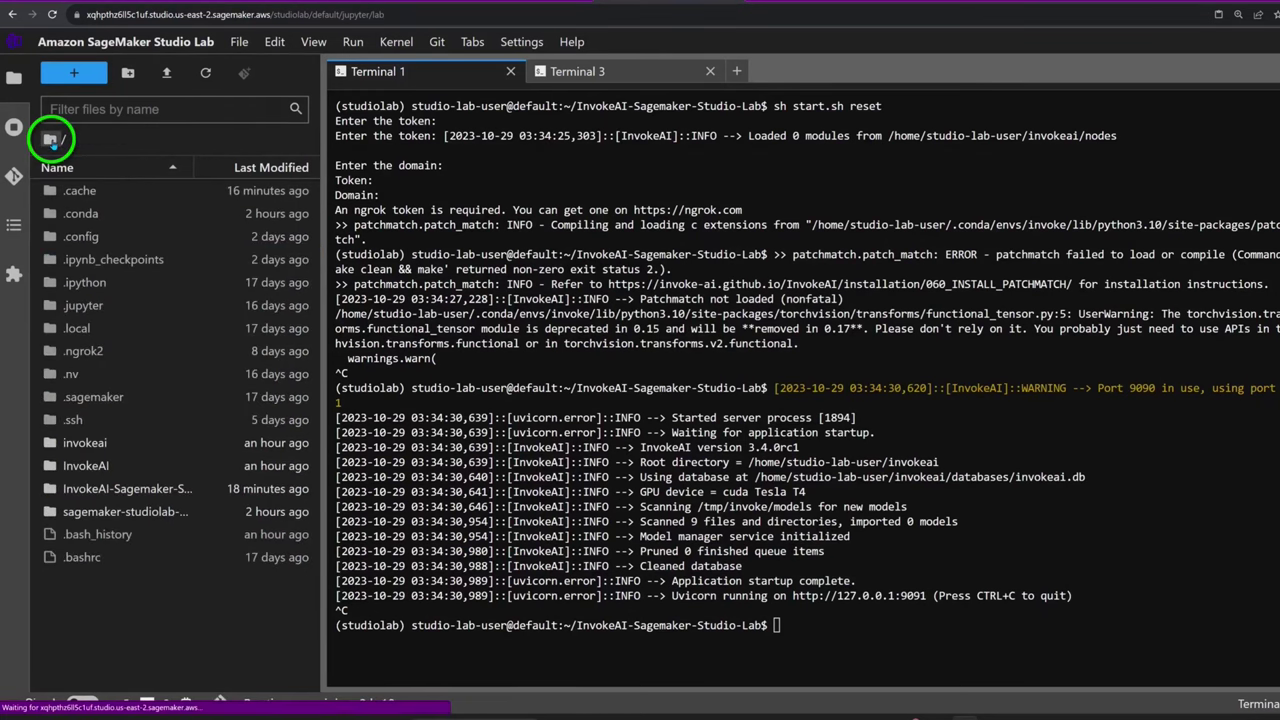
{"action": "left_click", "coordinate": [313, 42]}
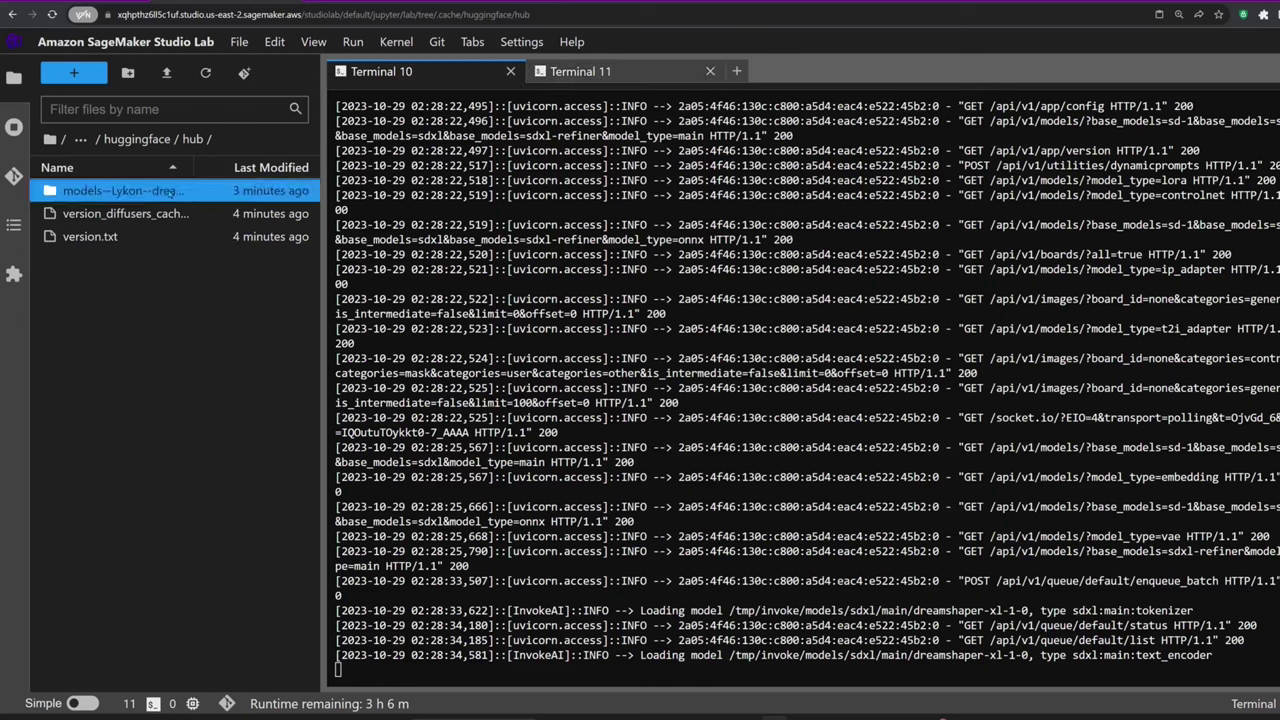
{"action": "right_click", "coordinate": [166, 191]}
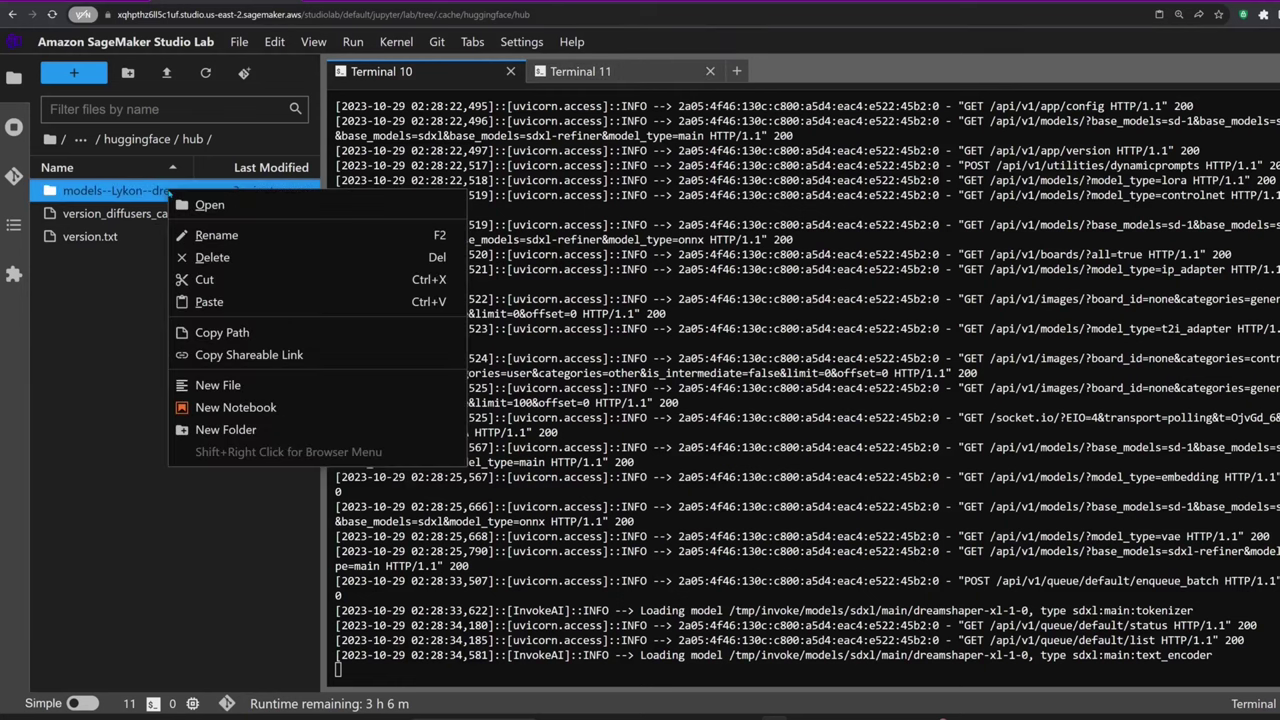
{"action": "left_click", "coordinate": [224, 259]}
{"action": "left_click", "coordinate": [849, 410]}
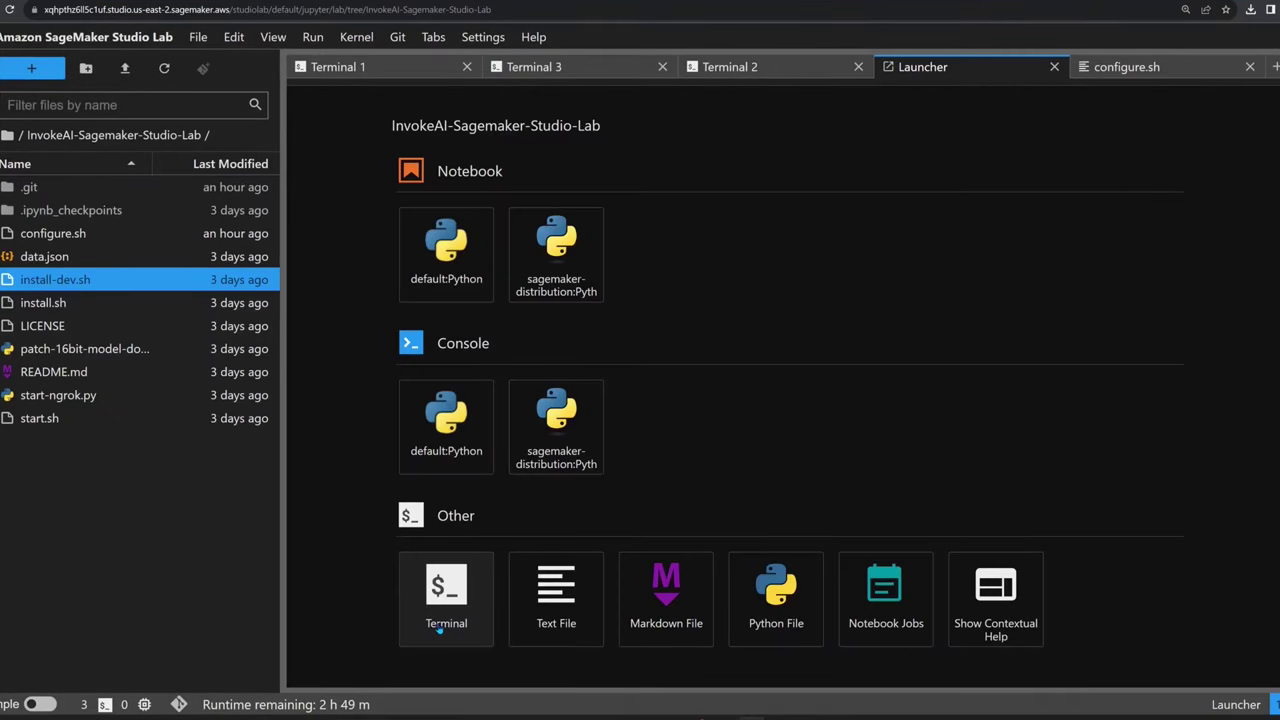
{"action": "left_click", "coordinate": [439, 629]}
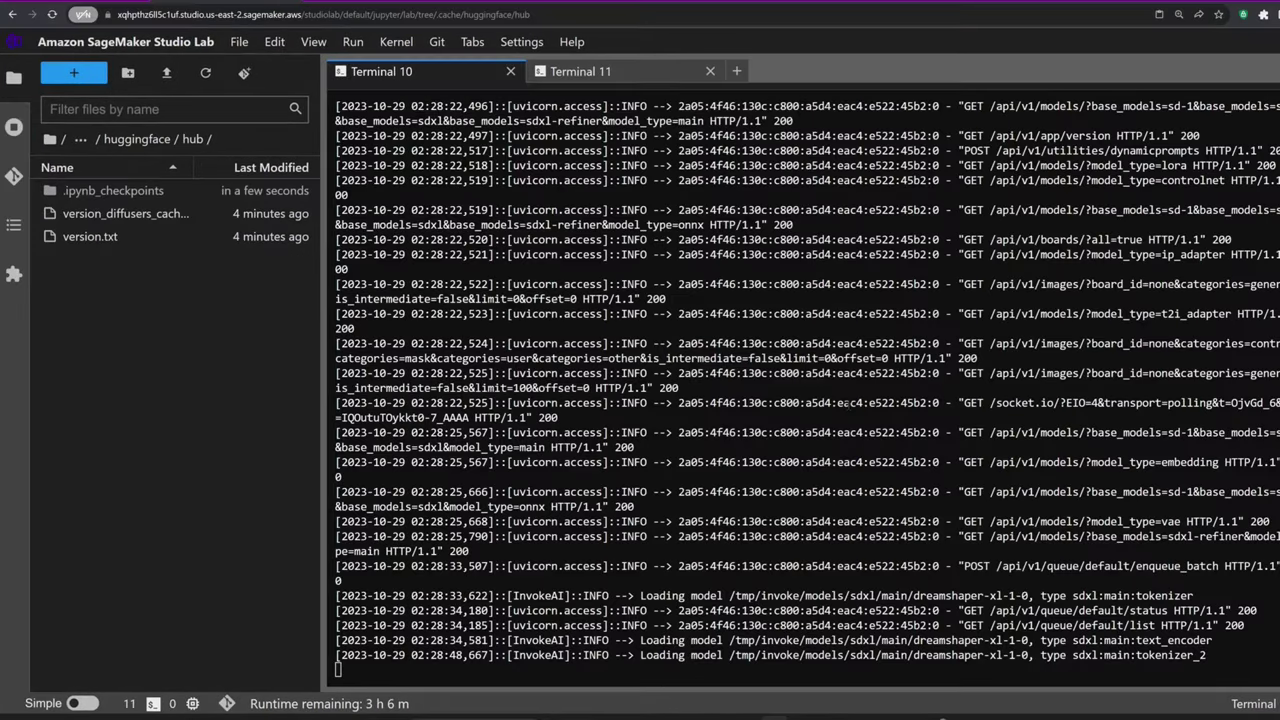
- Rerun df -h in the terminal to recheck home storage: 11G free, 57% used
{"action": "left_click", "coordinate": [644, 78]}
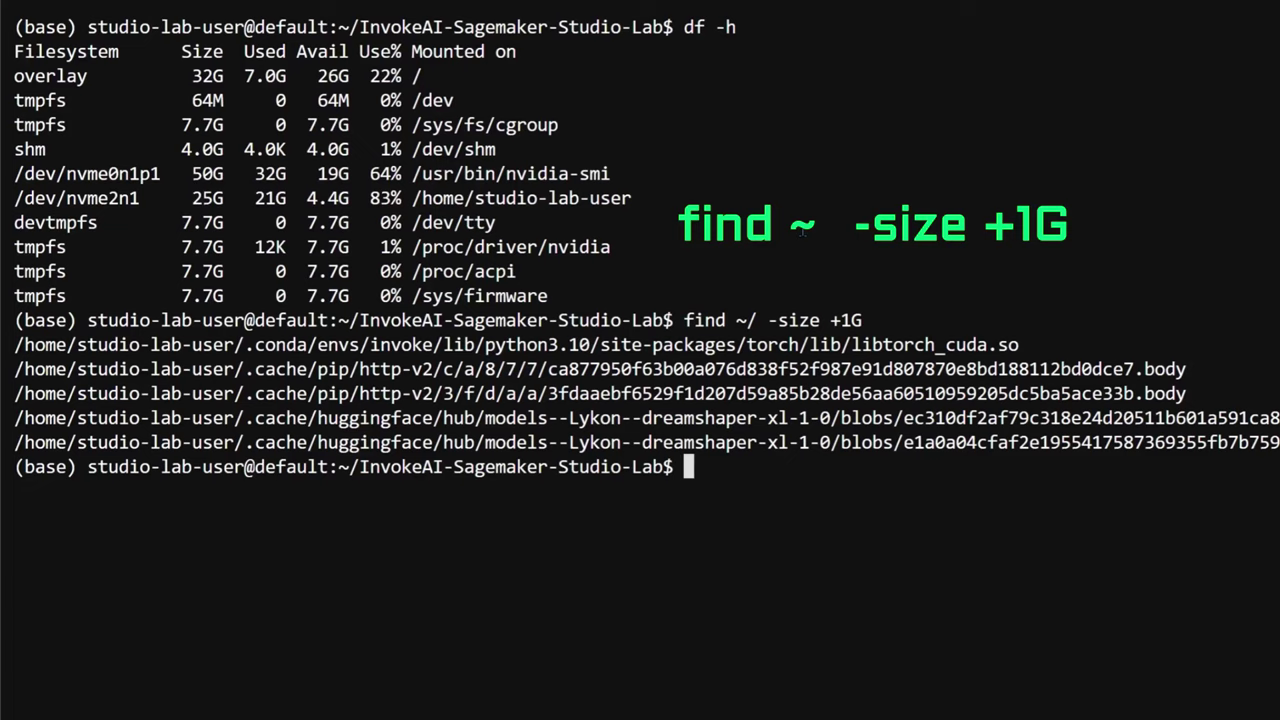
{"action": "key", "text": "Up"}
{"action": "key", "text": "Up"}
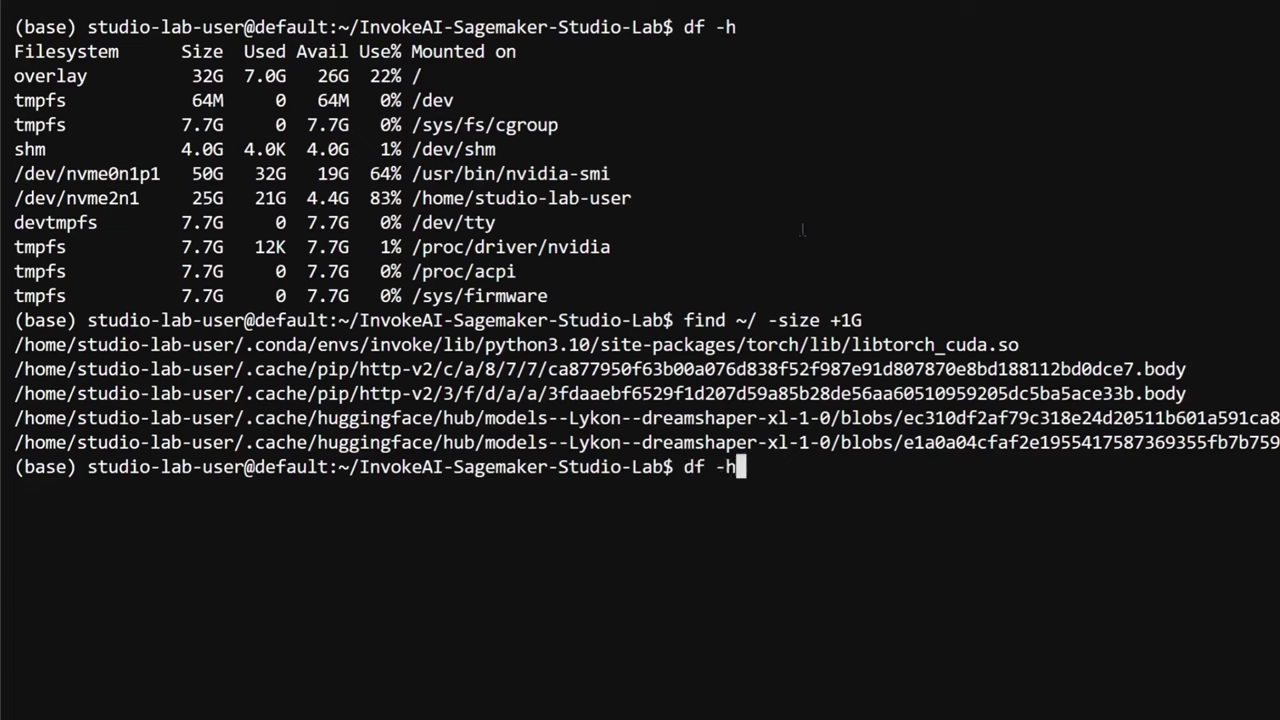
{"action": "key", "text": "Return"}
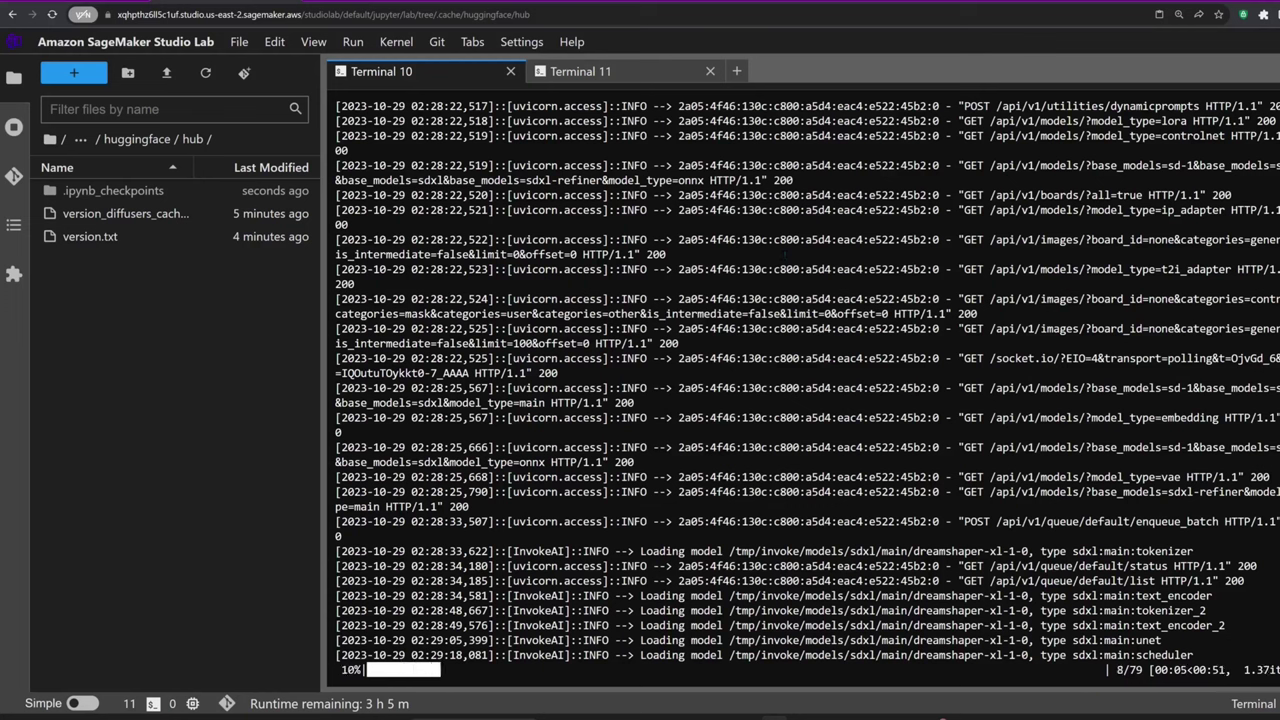
- Check the finished glowing jack-o'-lantern forest image in InvokeAI and start a new browser tab
{"action": "key", "text": "ctrl+Tab"}
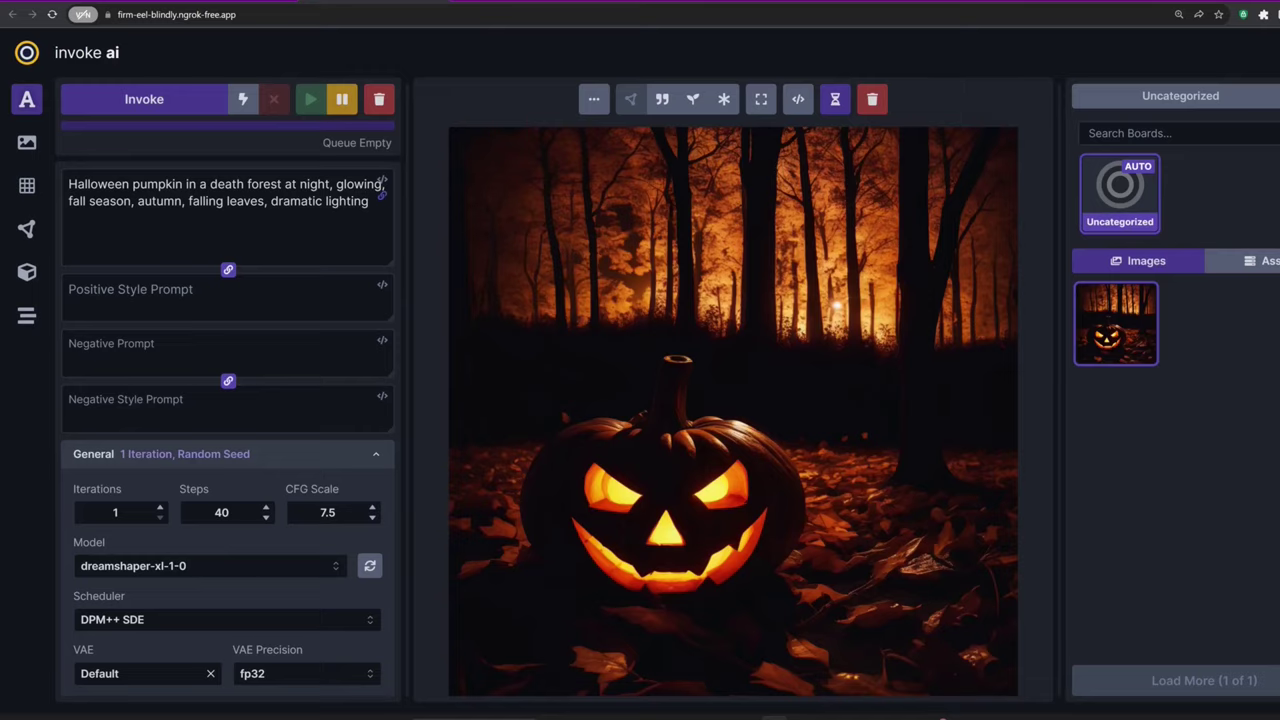
{"action": "key", "text": "ctrl+t"}
- Search Civitai for 'tshirt', open the TShirtDesignRedmond LoRA, and copy its download link
{"action": "type", "text": "civitai.com"}
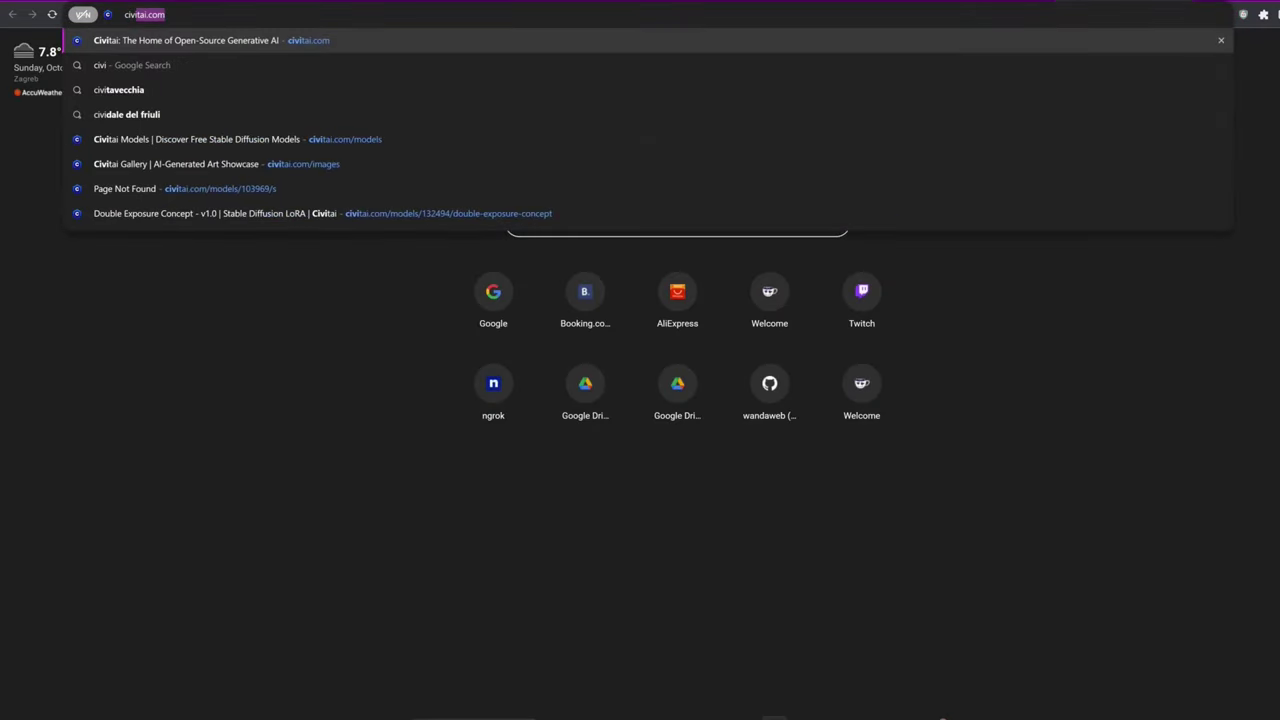
{"action": "key", "text": "Return"}
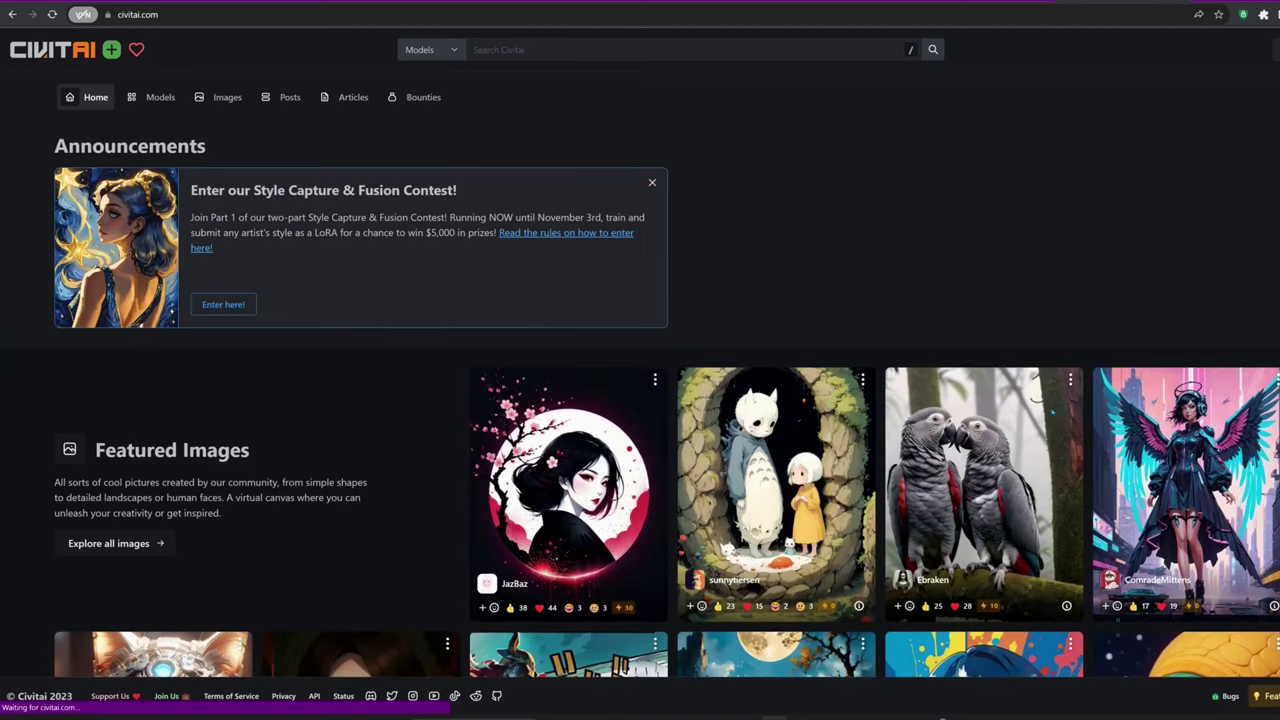
{"action": "left_click", "coordinate": [676, 49]}
{"action": "type", "text": "tshirt"}
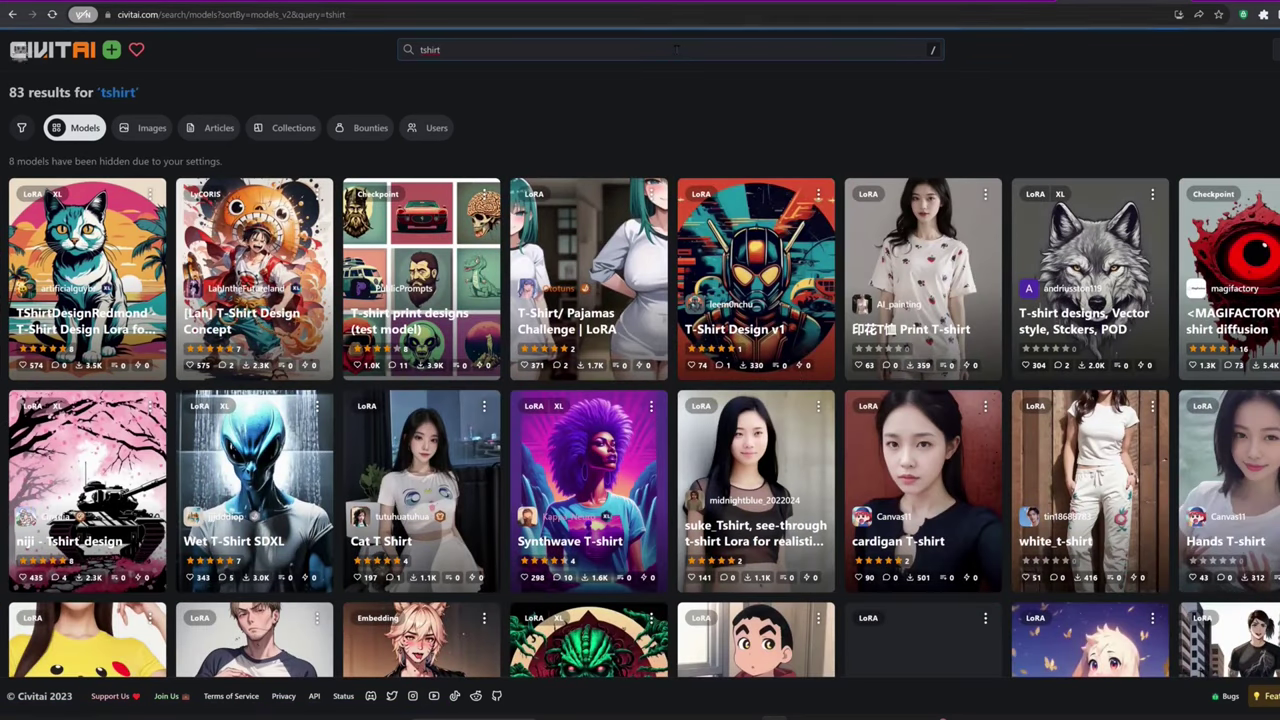
{"action": "left_click", "coordinate": [87, 280]}
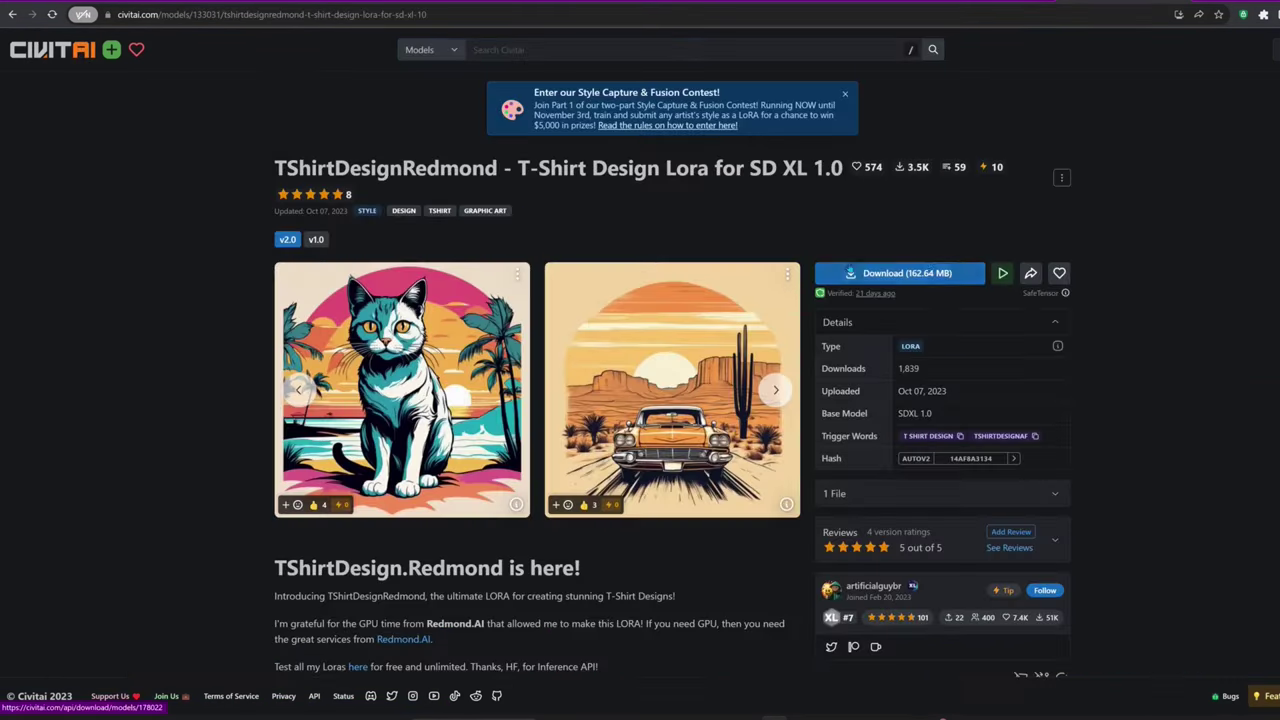
{"action": "right_click", "coordinate": [935, 271]}
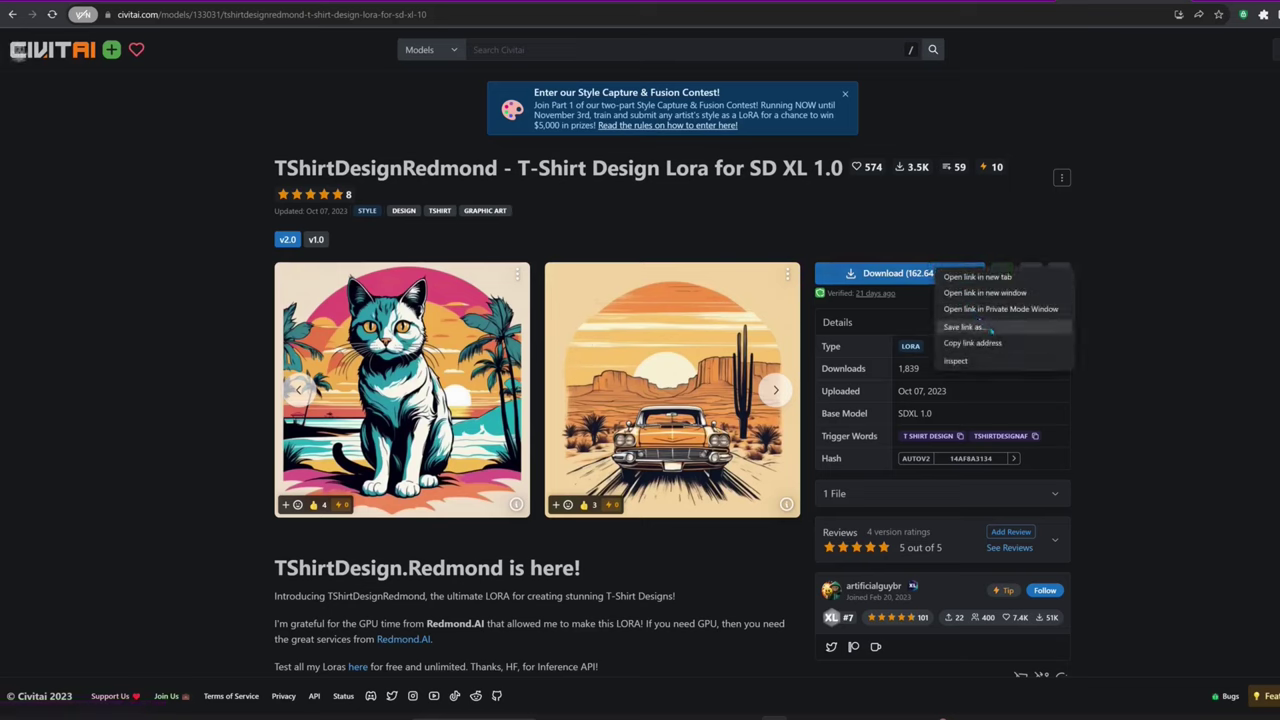
{"action": "left_click", "coordinate": [989, 328]}
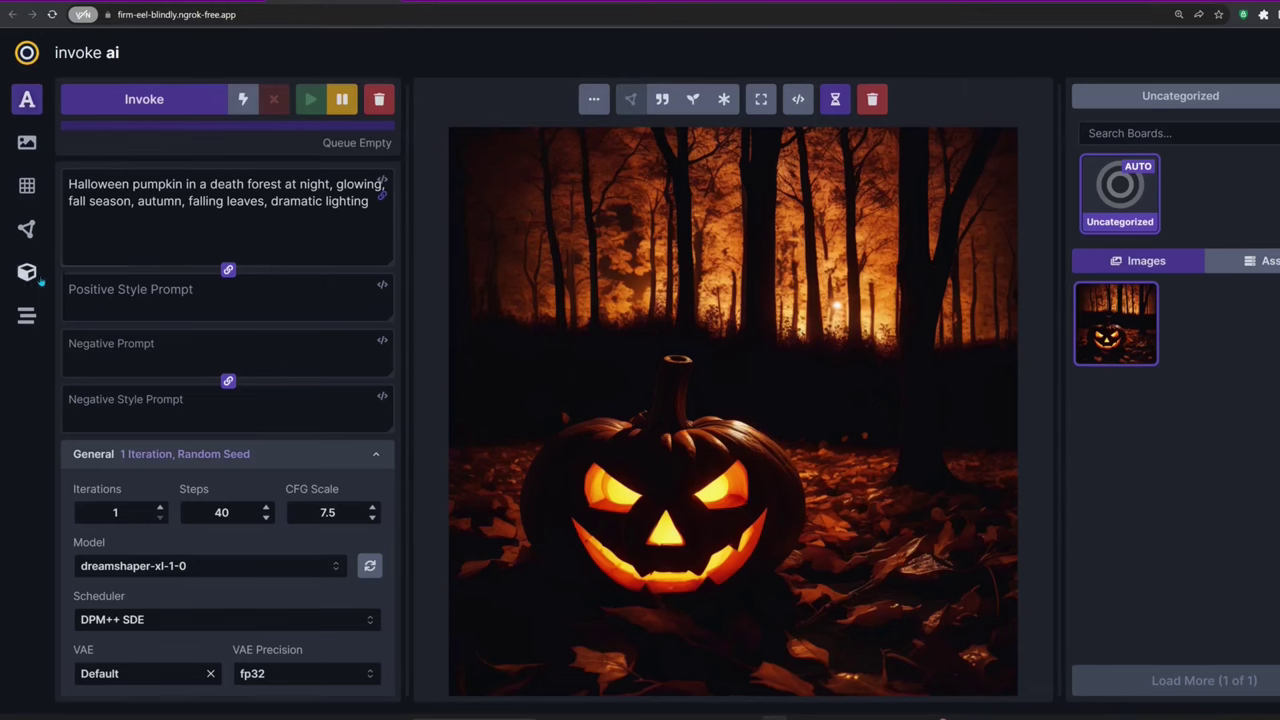
- Import the T-shirt design LoRA into InvokeAI's model manager from the copied Civitai URL
{"action": "left_click", "coordinate": [27, 272]}
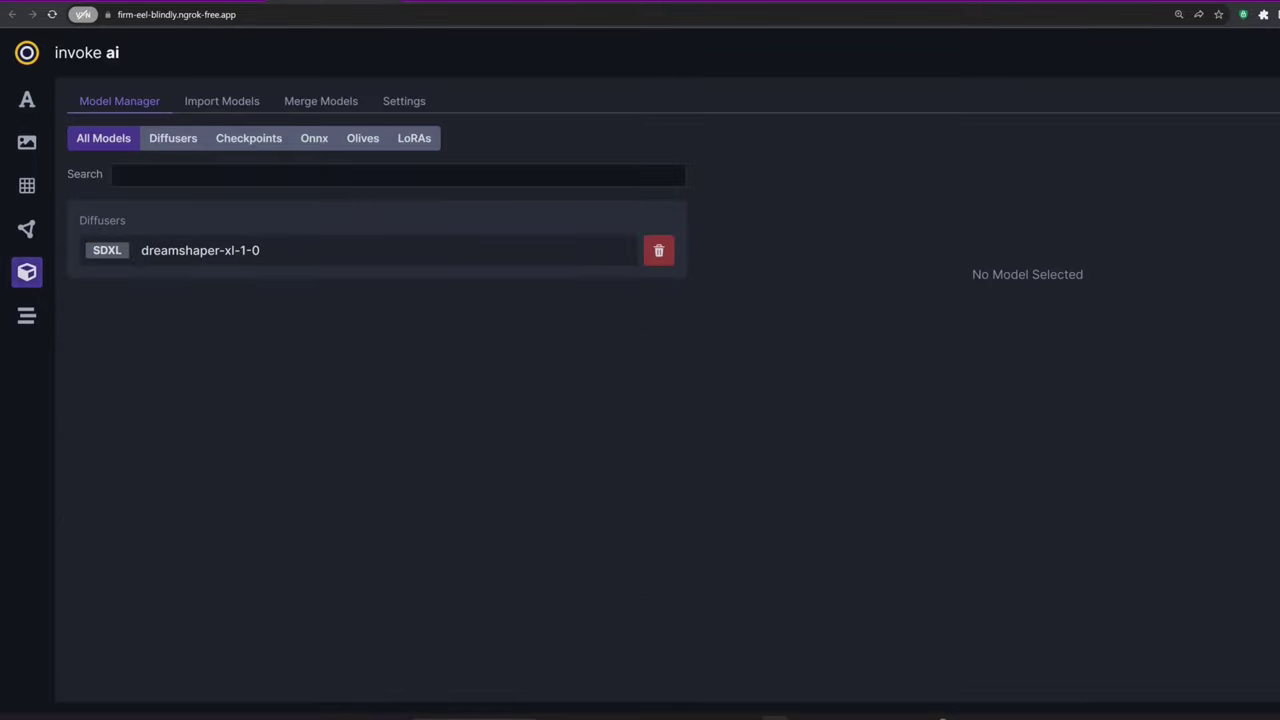
{"action": "left_click", "coordinate": [222, 101]}
{"action": "right_click", "coordinate": [235, 249]}
{"action": "left_click", "coordinate": [270, 342]}
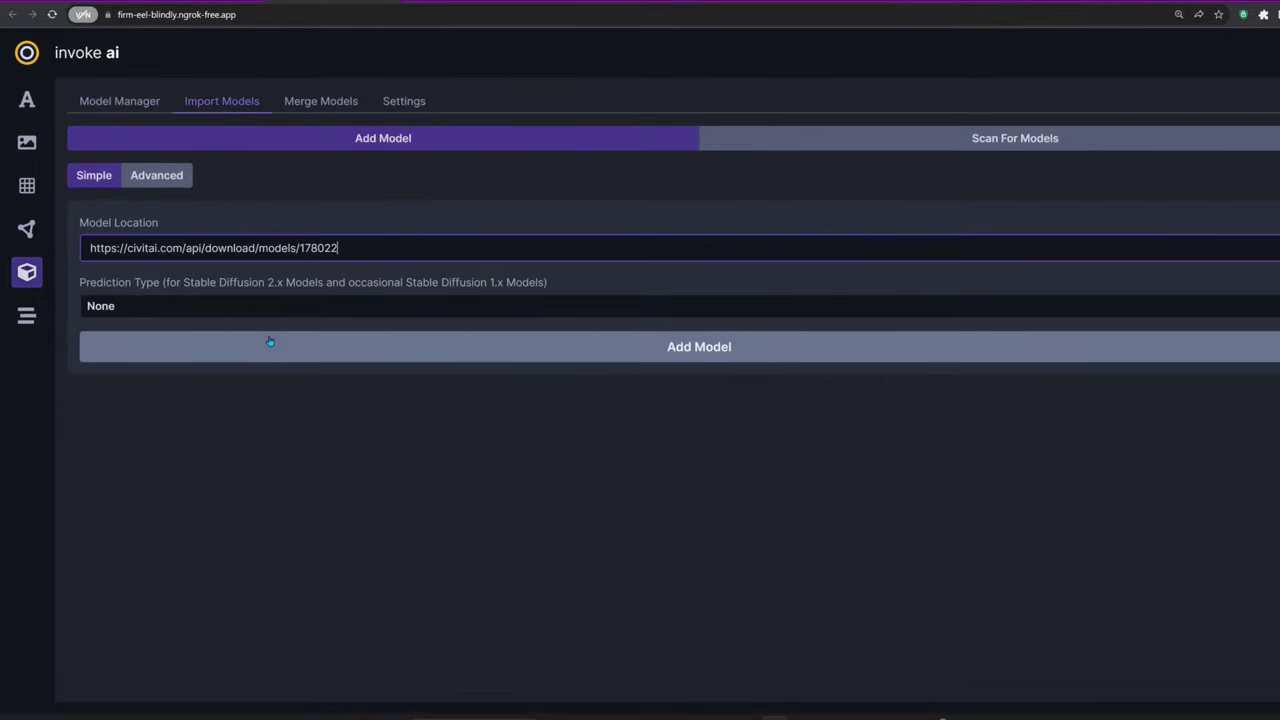
{"action": "left_click", "coordinate": [270, 343]}
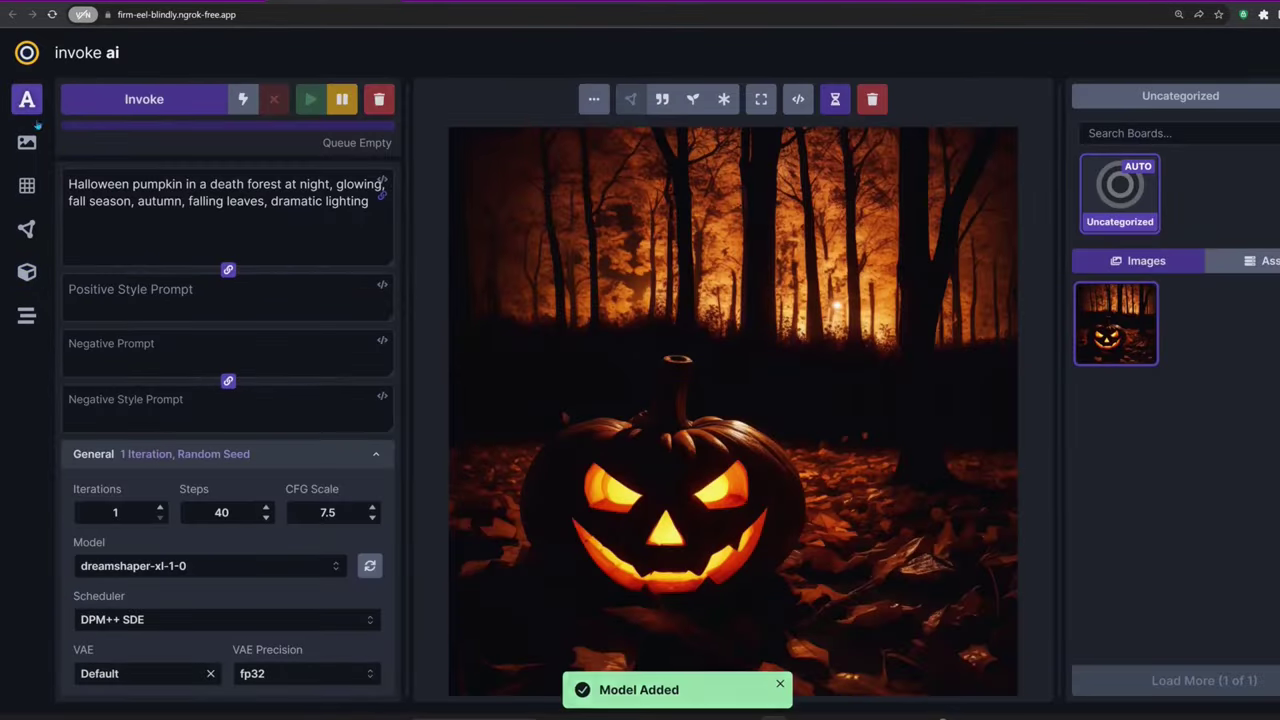
- Apply a LoRA to the pumpkin prompt, queue the generation, and return to the disk-usage terminal
{"action": "scroll", "coordinate": [208, 500], "scroll_direction": "down", "scroll_amount": 5}
{"action": "left_click", "coordinate": [208, 611]}
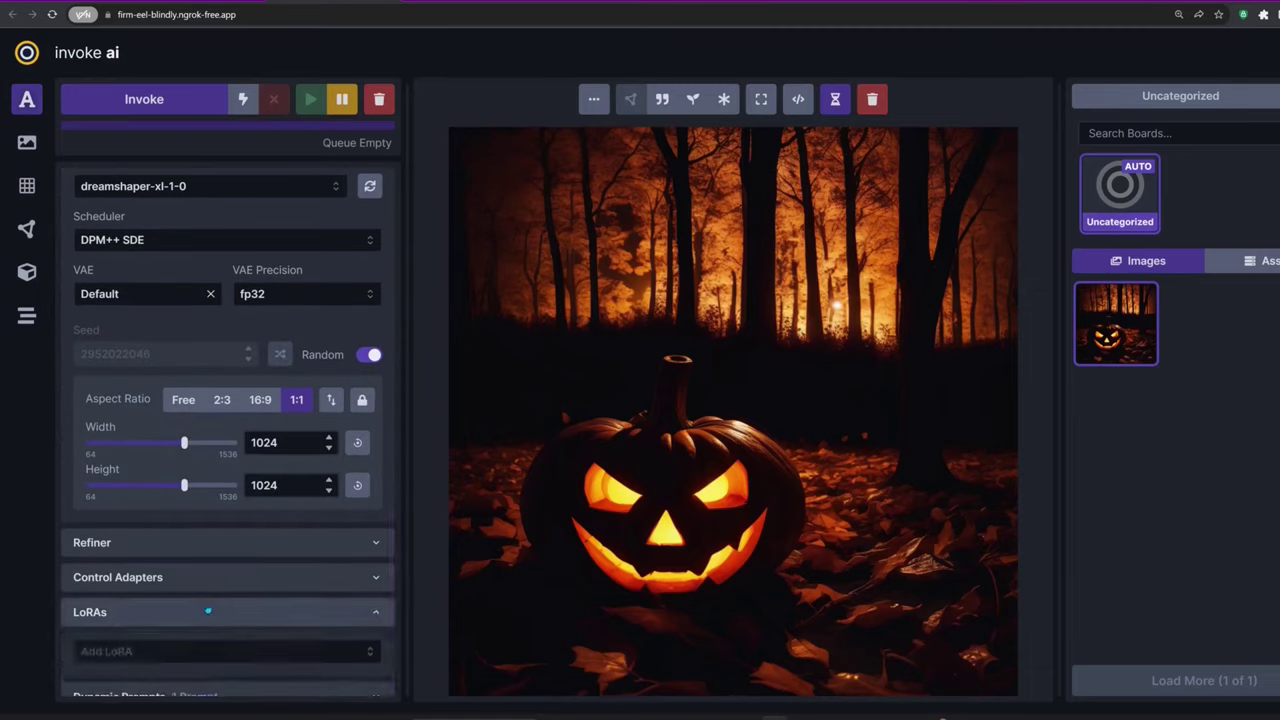
{"action": "left_click", "coordinate": [208, 651]}
{"action": "left_click", "coordinate": [200, 668]}
{"action": "scroll", "coordinate": [321, 597], "scroll_direction": "up", "scroll_amount": 4}
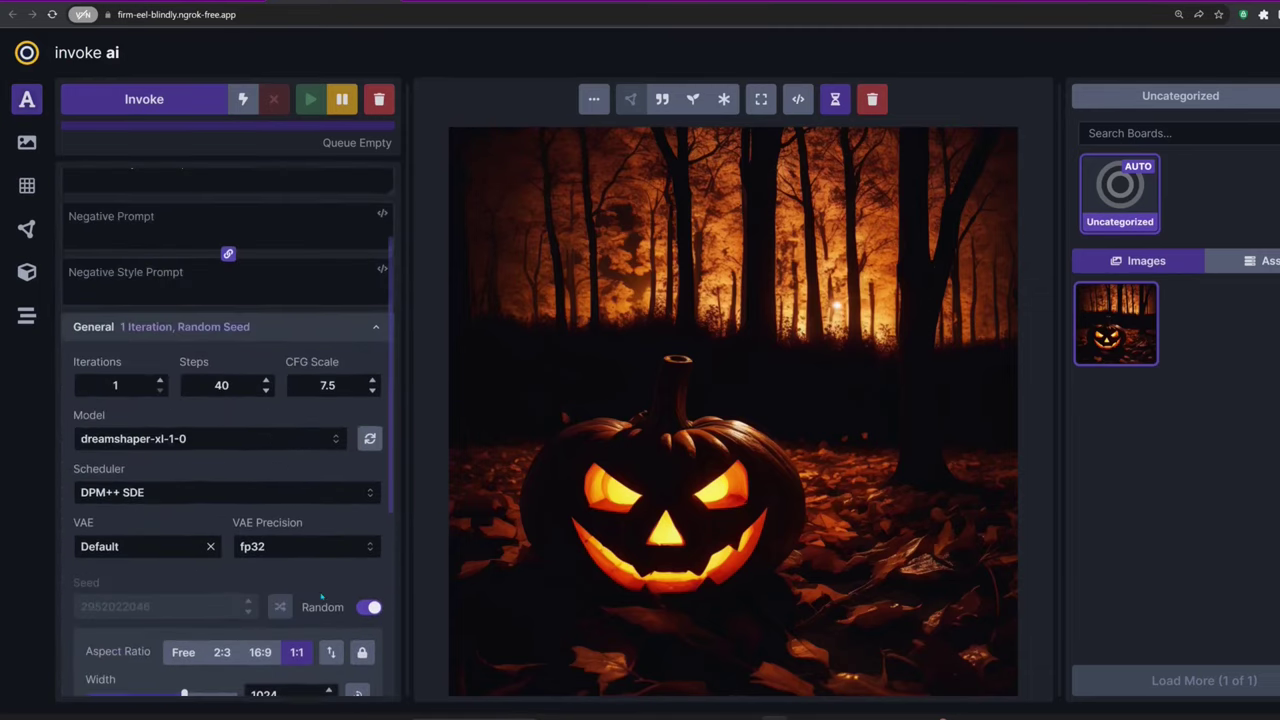
{"action": "scroll", "coordinate": [321, 597], "scroll_direction": "up", "scroll_amount": 2}
{"action": "left_click", "coordinate": [192, 106]}
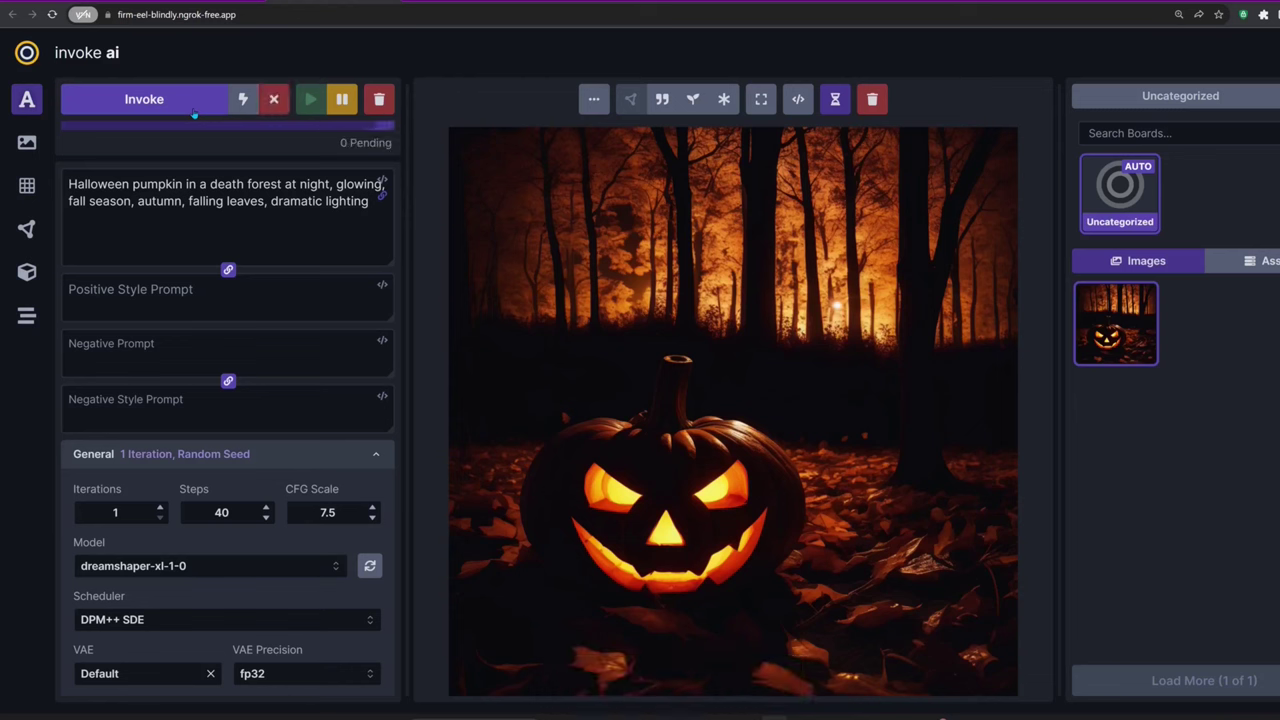
{"action": "key", "text": "ctrl+Tab"}
{"action": "left_click", "coordinate": [580, 71]}
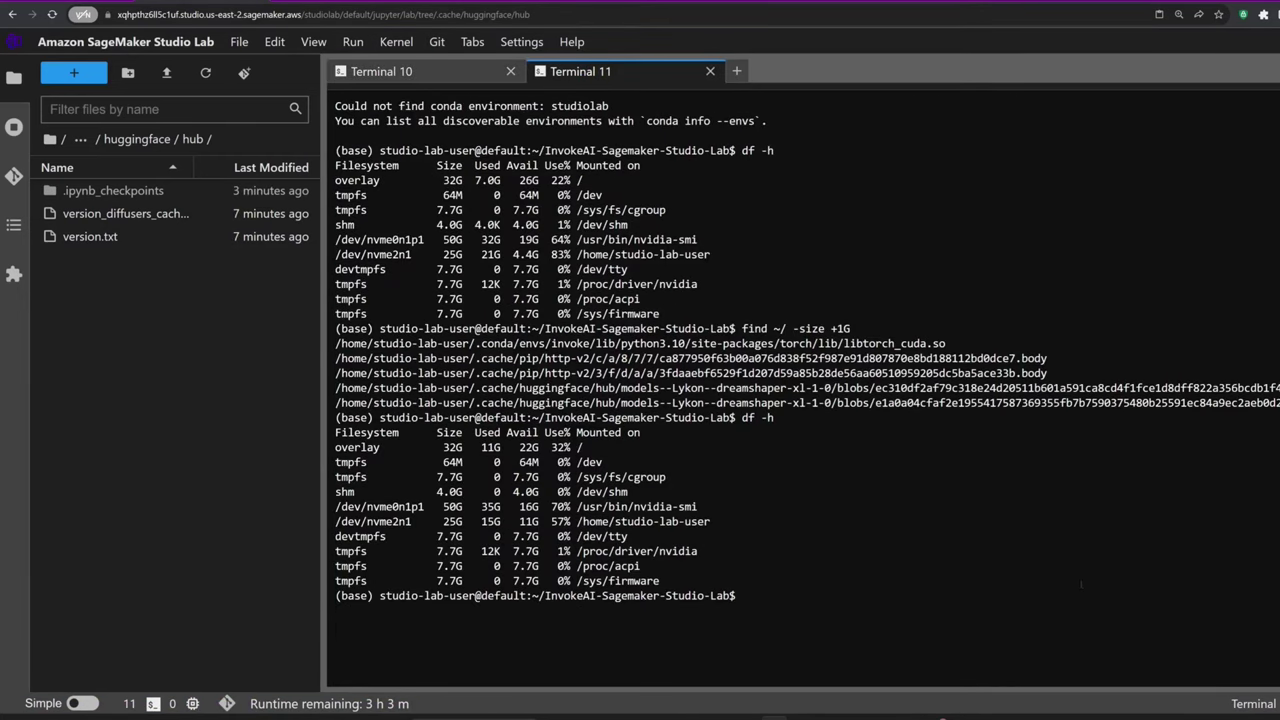
- Run 'watch free -m' in one terminal, then stop InvokeAI and relaunch it with 'sh start.sh'
{"action": "type", "text": "watch free -m"}
{"action": "key", "text": "Return"}
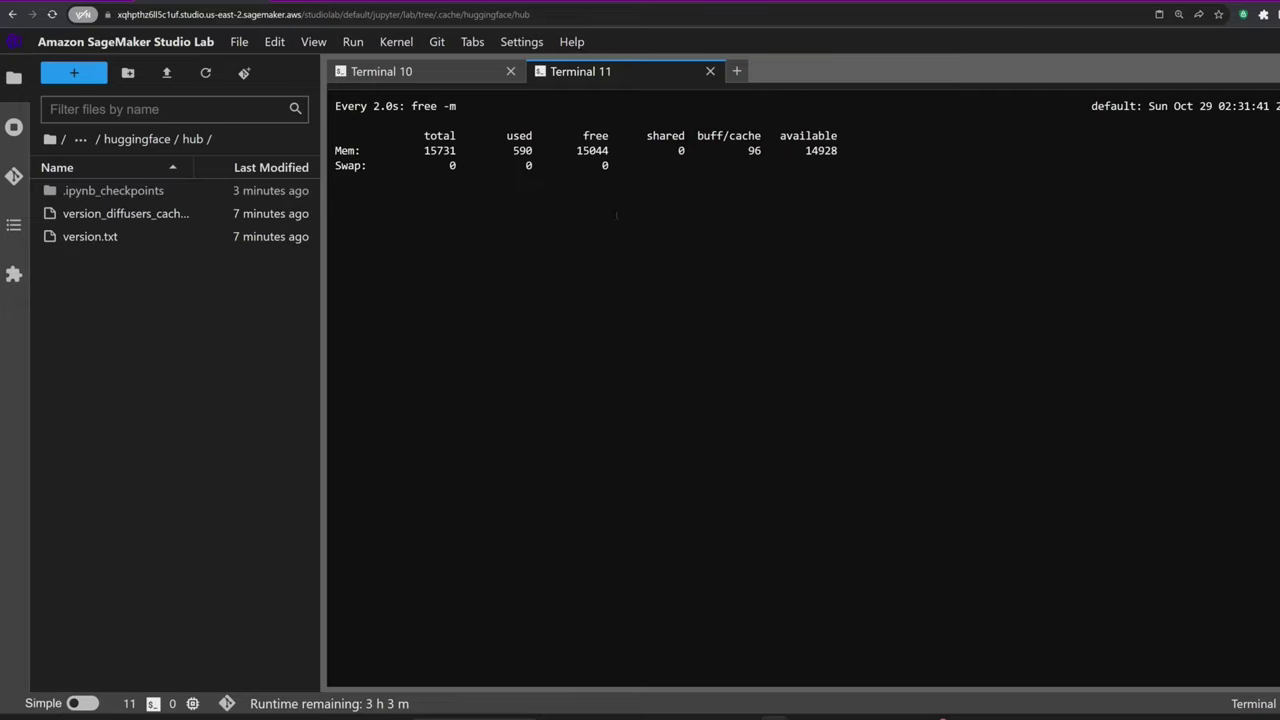
{"action": "left_click", "coordinate": [381, 71]}
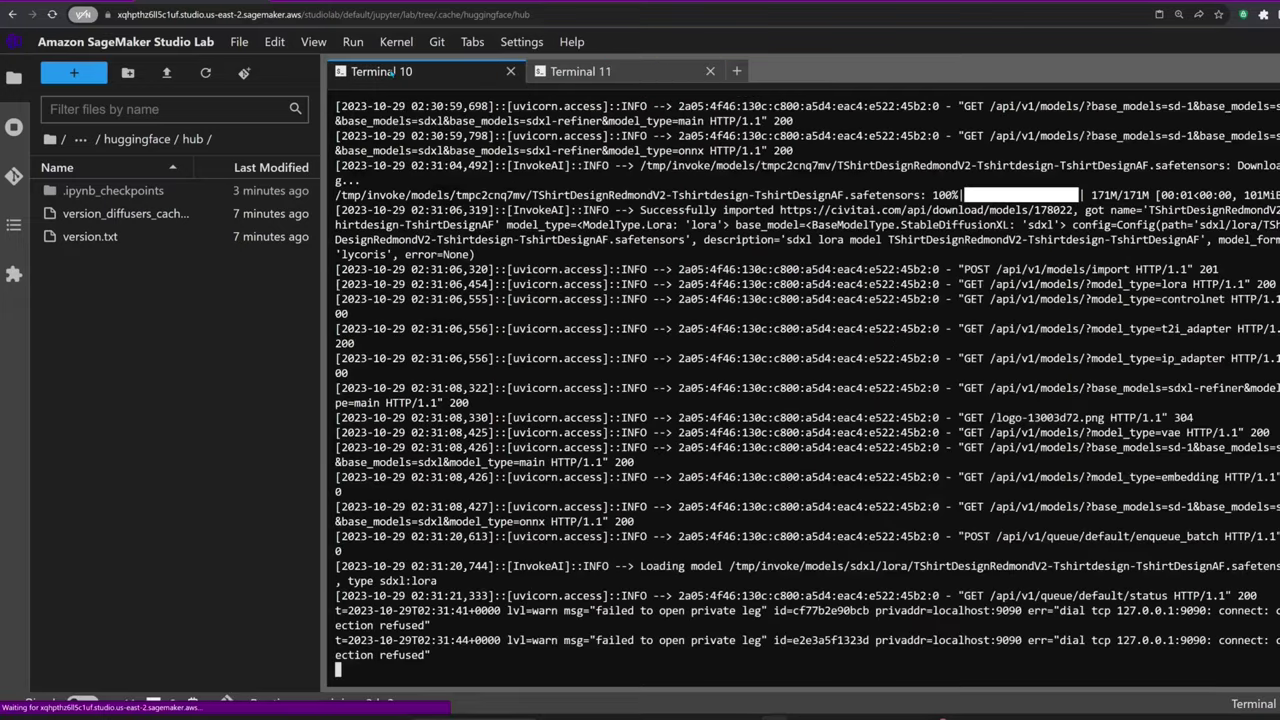
{"action": "key", "text": "ctrl+c"}
{"action": "type", "text": "sh start.sh"}
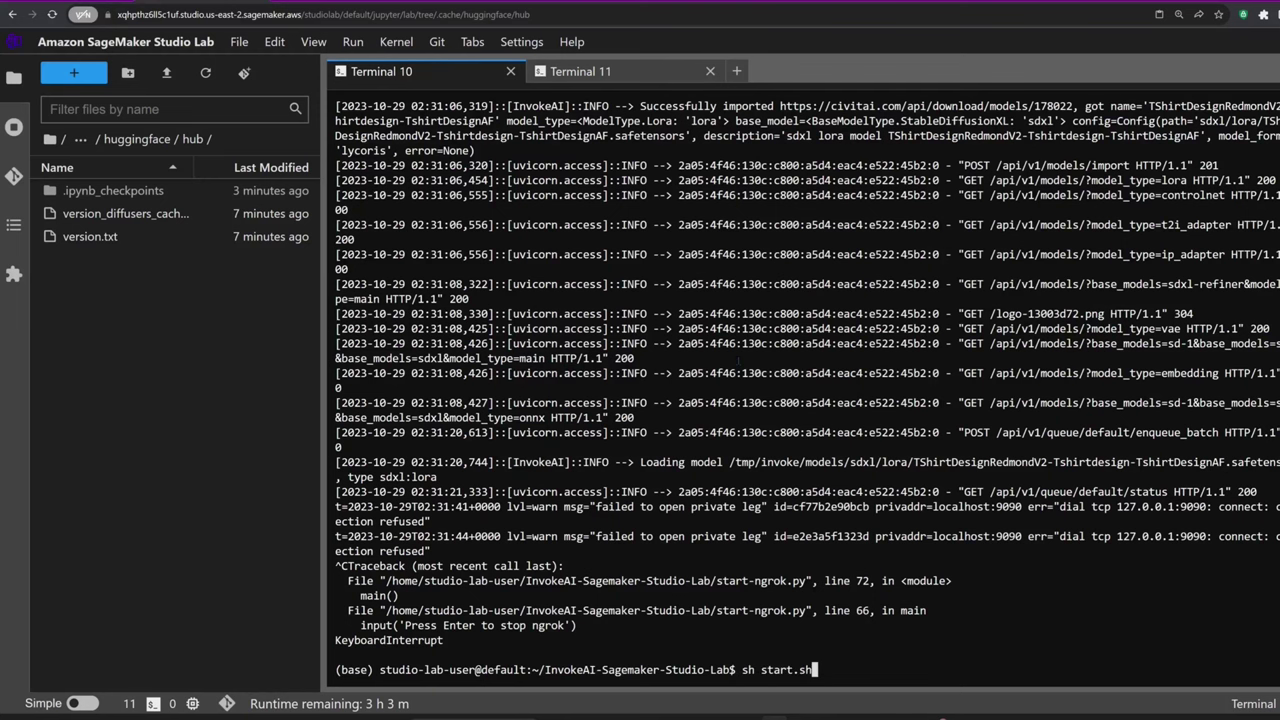
{"action": "key", "text": "Return"}
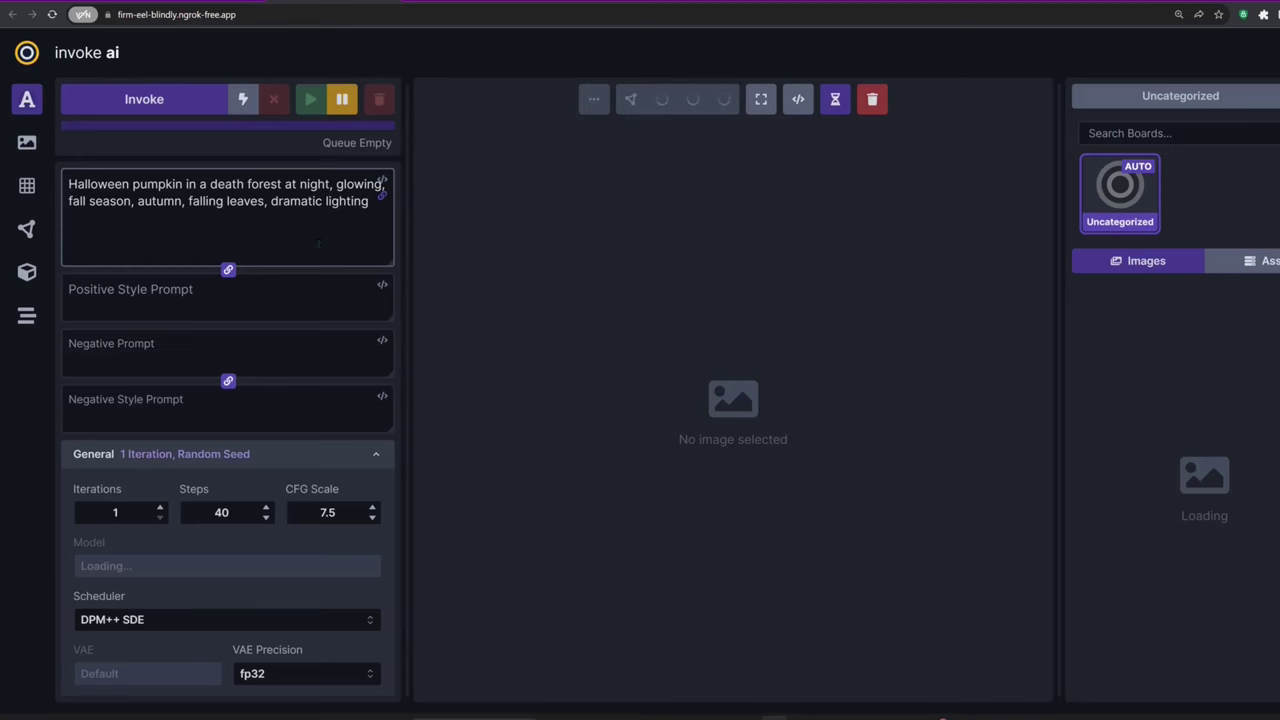
- Generate another pumpkin image, then append ', t-shirt design' to the prompt and generate again
{"action": "scroll", "coordinate": [391, 444], "scroll_direction": "down", "scroll_amount": 3}
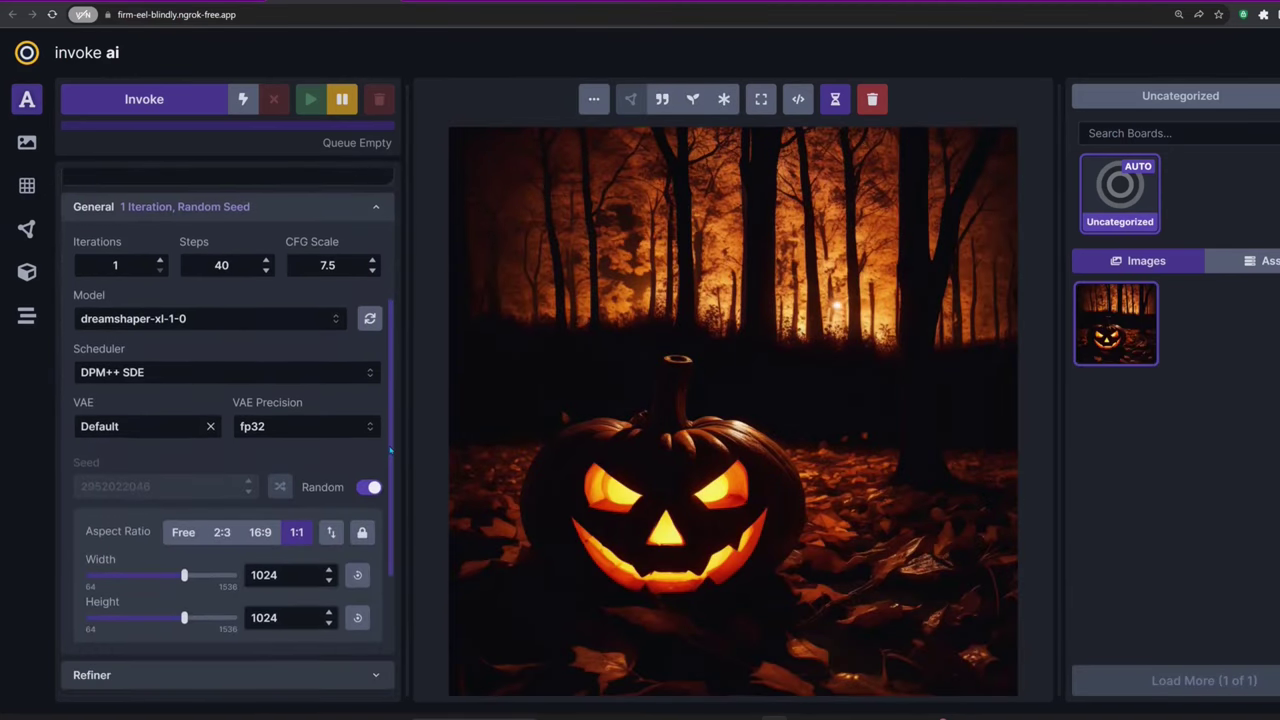
{"action": "scroll", "coordinate": [391, 451], "scroll_direction": "down", "scroll_amount": 2}
{"action": "scroll", "coordinate": [391, 451], "scroll_direction": "up", "scroll_amount": 5}
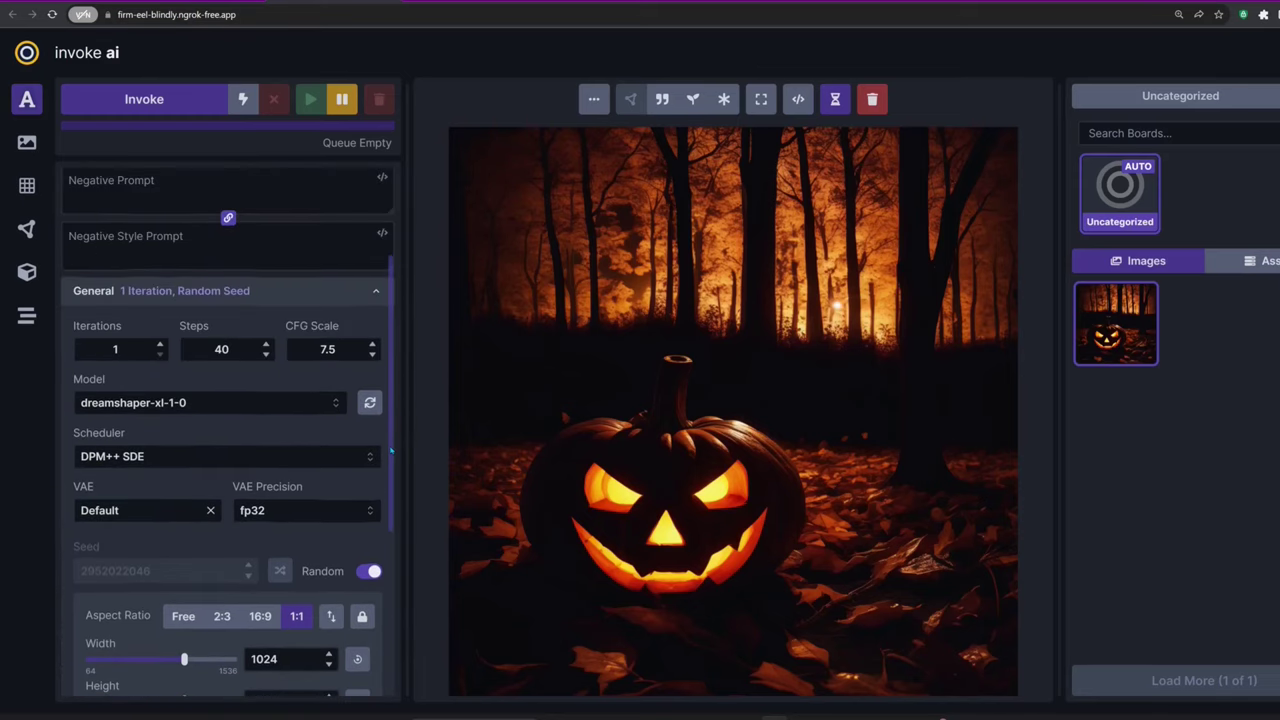
{"action": "left_click", "coordinate": [185, 108]}
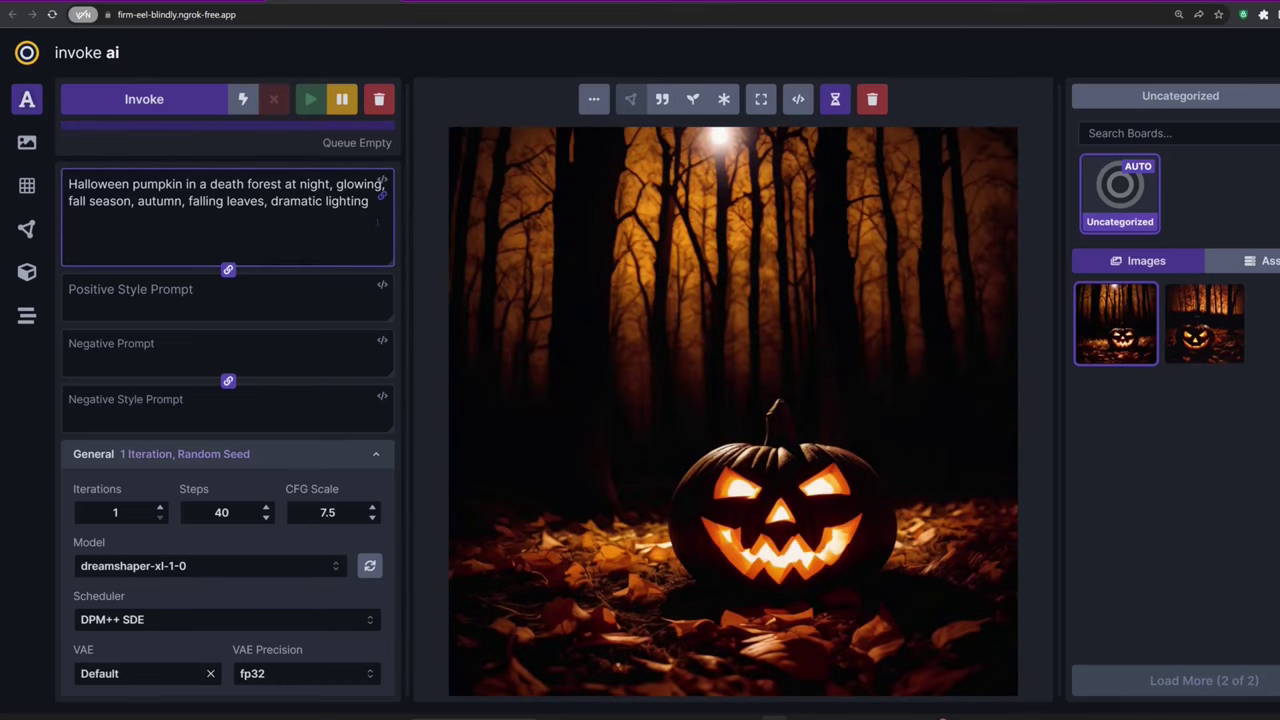
{"action": "type", "text": ", t-shirt design"}
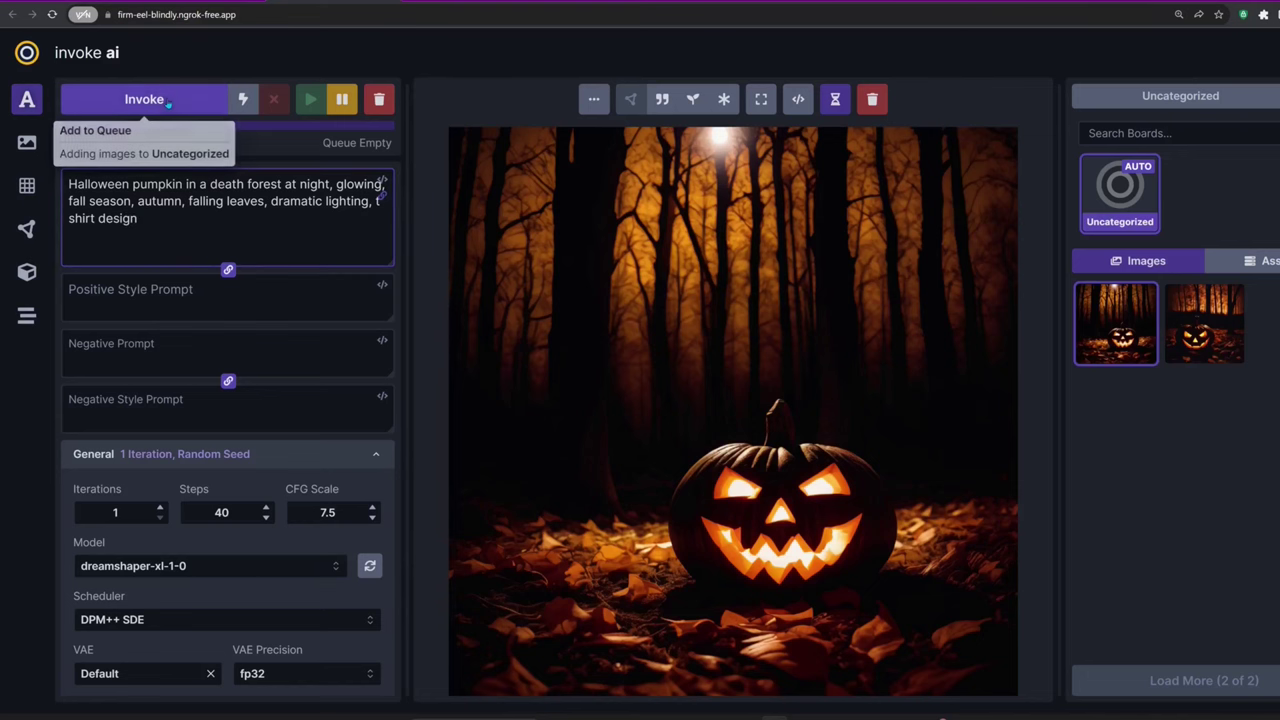
{"action": "left_click", "coordinate": [143, 99]}
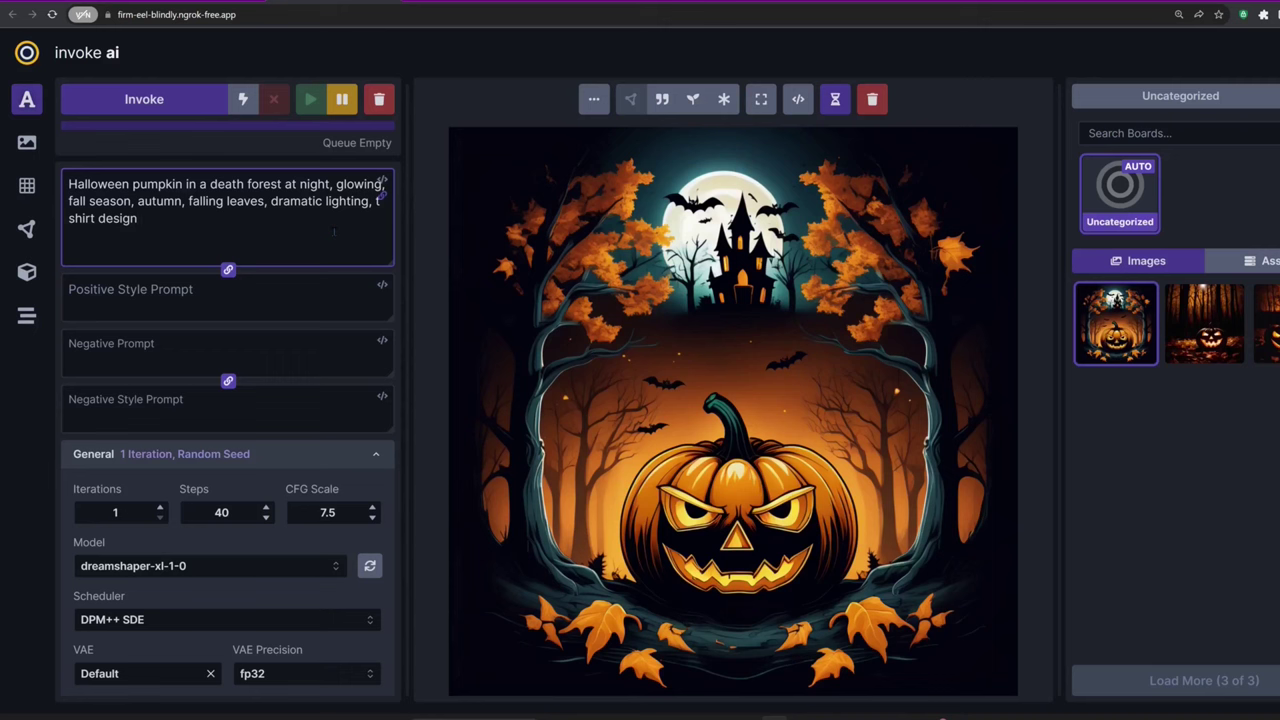
- Start the Studio Lab runtime, then run 'sh configure.sh' and 'sh start.sh'
{"action": "key", "text": "ctrl+Tab"}
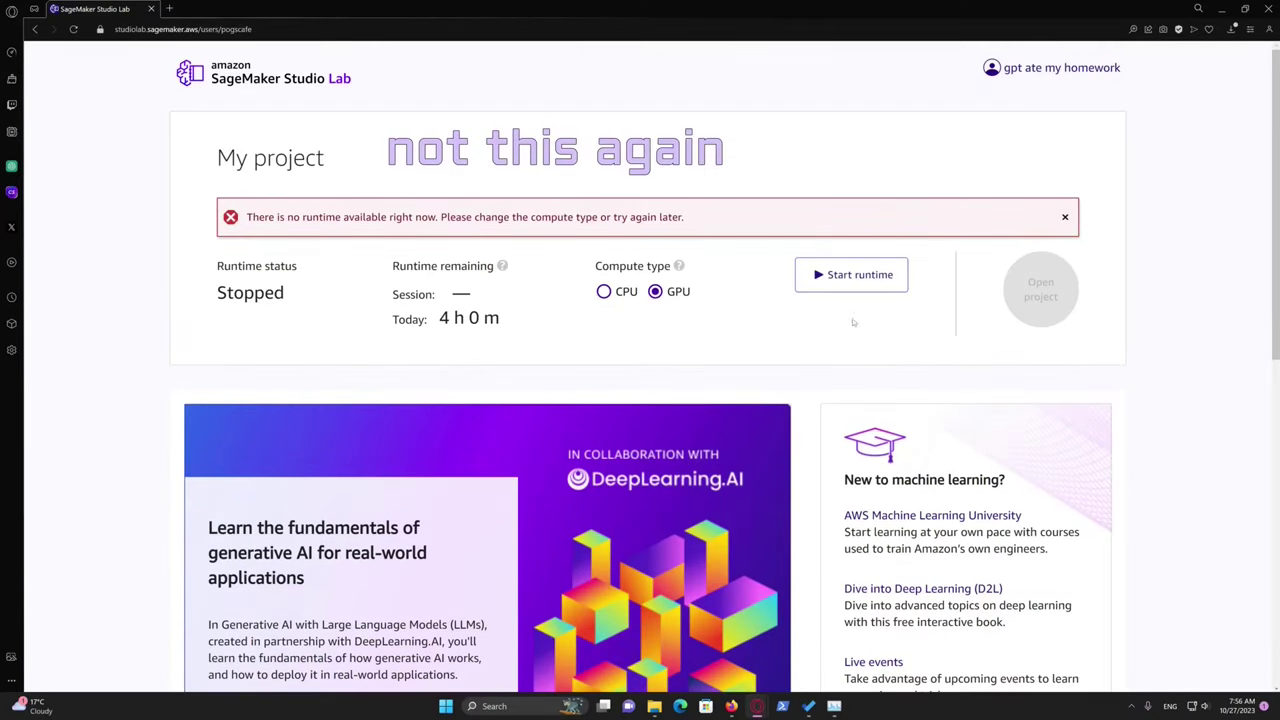
{"action": "left_click", "coordinate": [855, 280]}
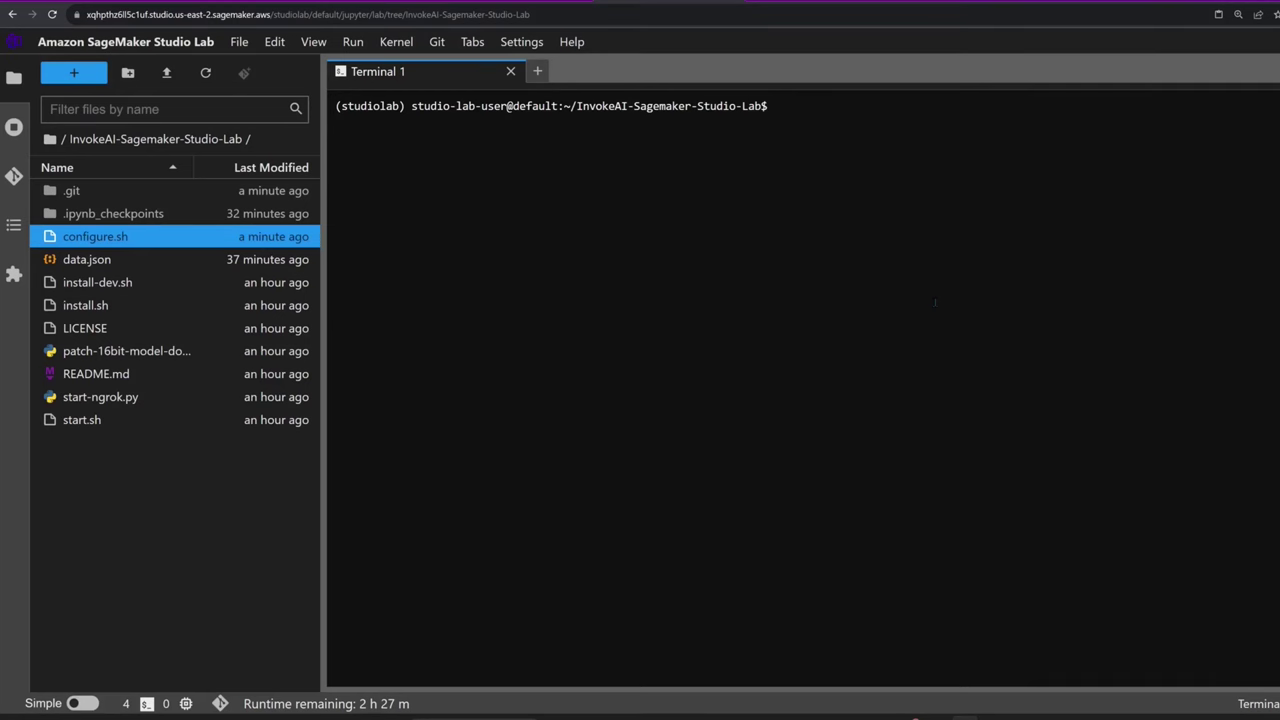
{"action": "type", "text": "sh configure.sh"}
{"action": "key", "text": "Return"}
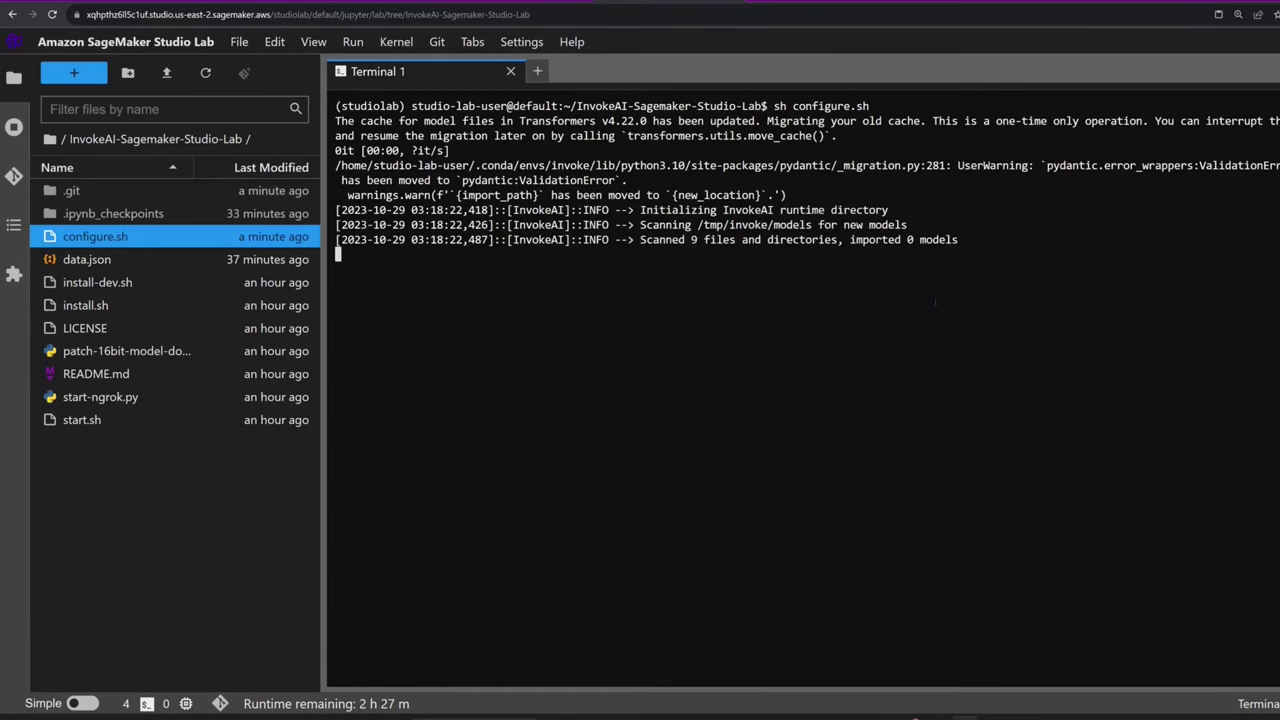
{"action": "type", "text": "sh sta"}
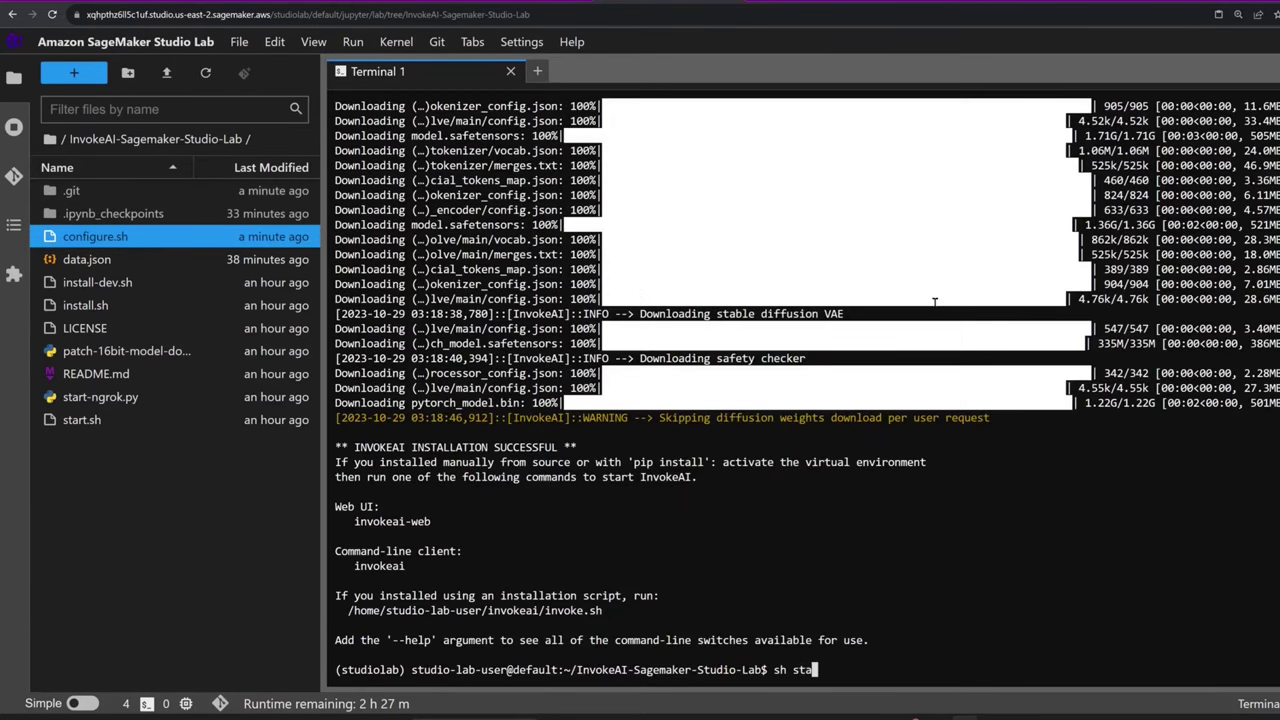
{"action": "type", "text": "rt.sh"}
{"action": "key", "text": "Return"}
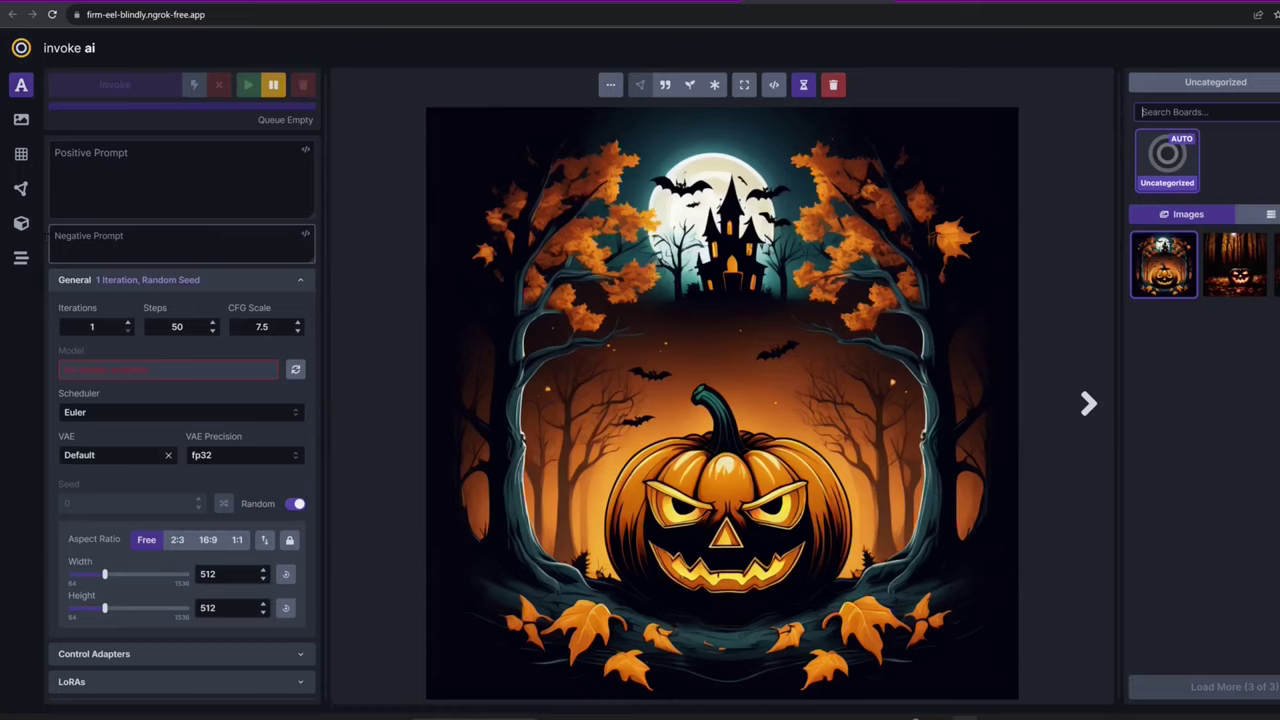
- Import animagine-xl into InvokeAI's Model Manager and copy the DreamART Style LoRA download link
{"action": "left_click", "coordinate": [21, 223]}
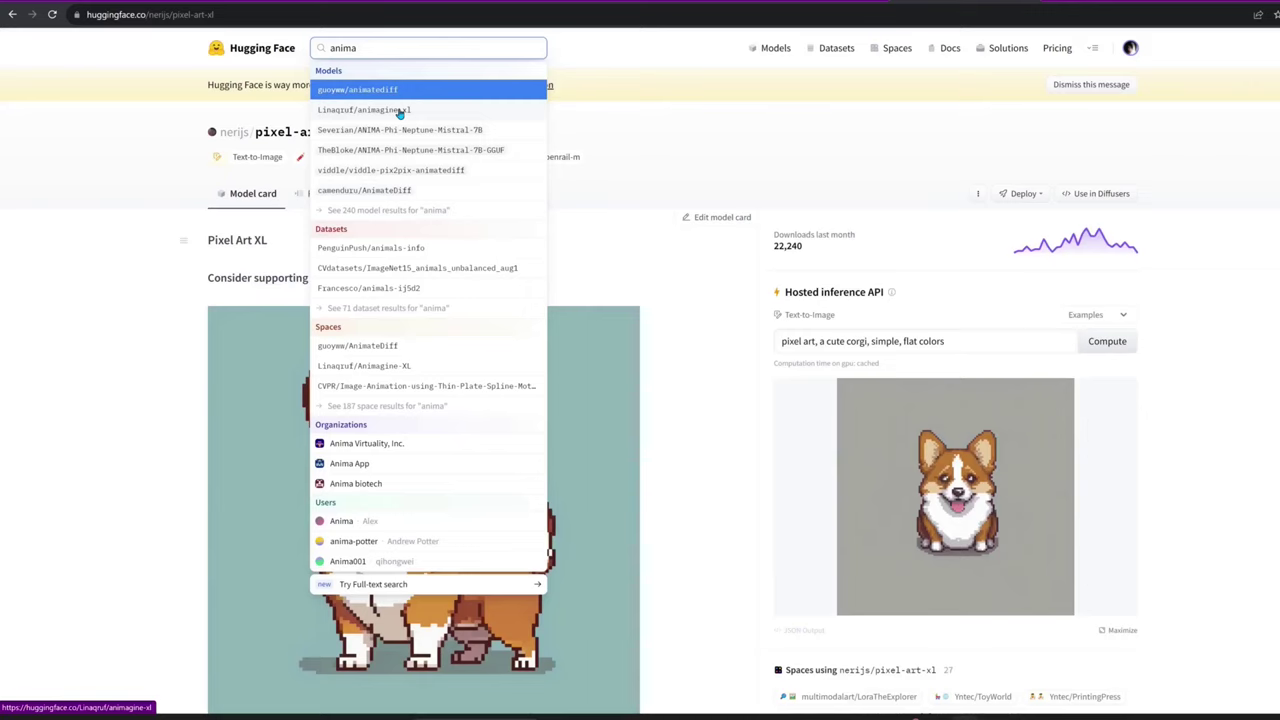
{"action": "left_click", "coordinate": [400, 114]}
{"action": "left_click", "coordinate": [367, 131]}
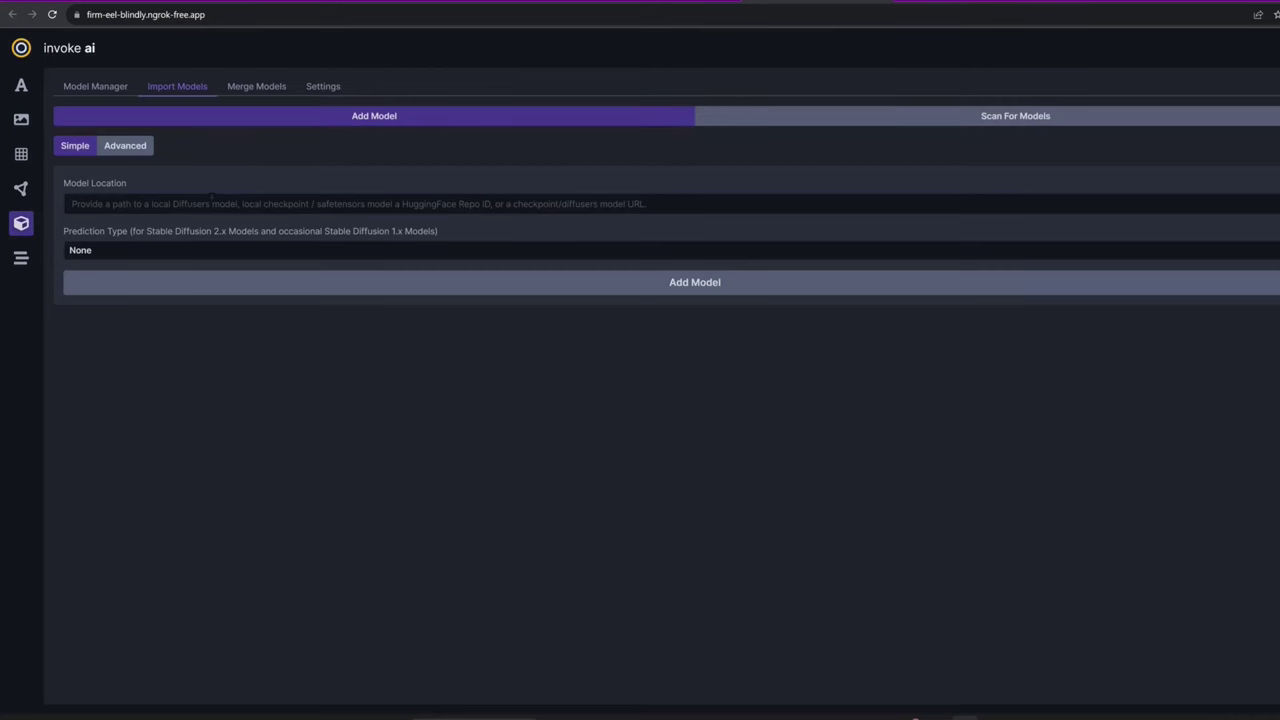
{"action": "right_click", "coordinate": [214, 204]}
{"action": "left_click", "coordinate": [274, 293]}
{"action": "left_click", "coordinate": [272, 283]}
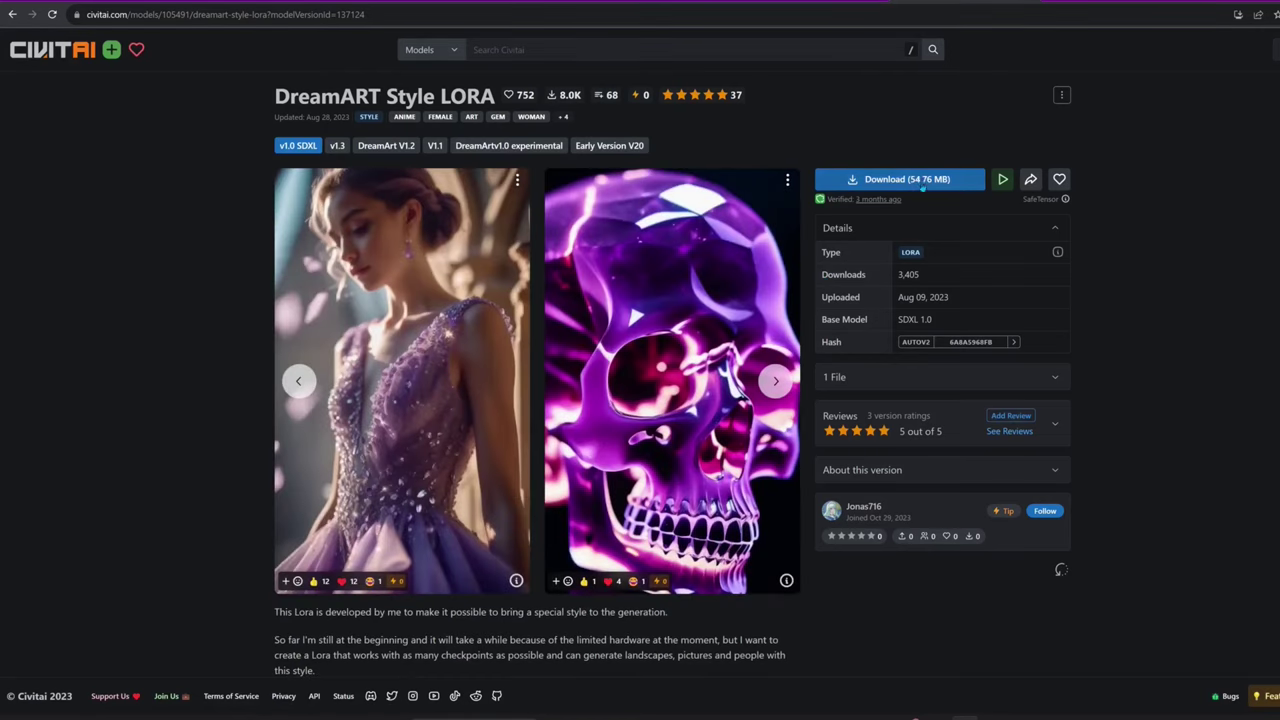
{"action": "right_click", "coordinate": [924, 179]}
{"action": "left_click", "coordinate": [981, 255]}
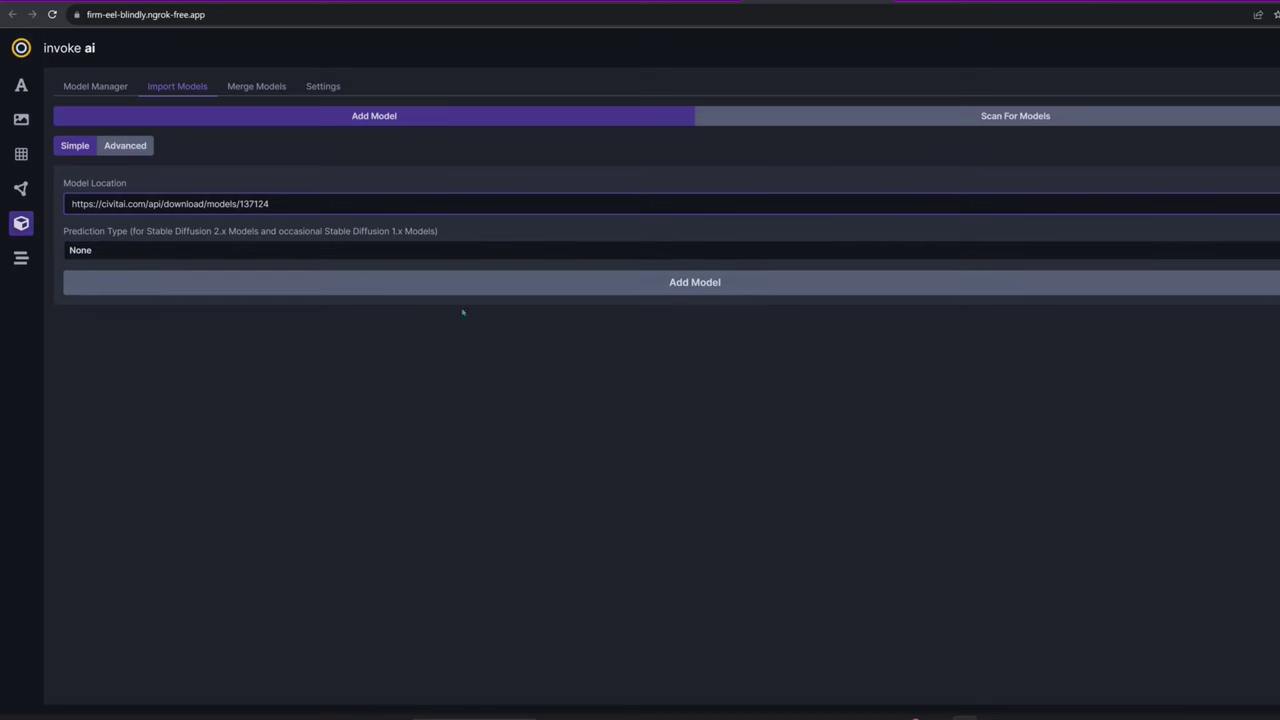
- Import the DreamART LoRA, enter the spooky red-hood forest prompt, and change the scheduler
{"action": "left_click", "coordinate": [503, 281]}
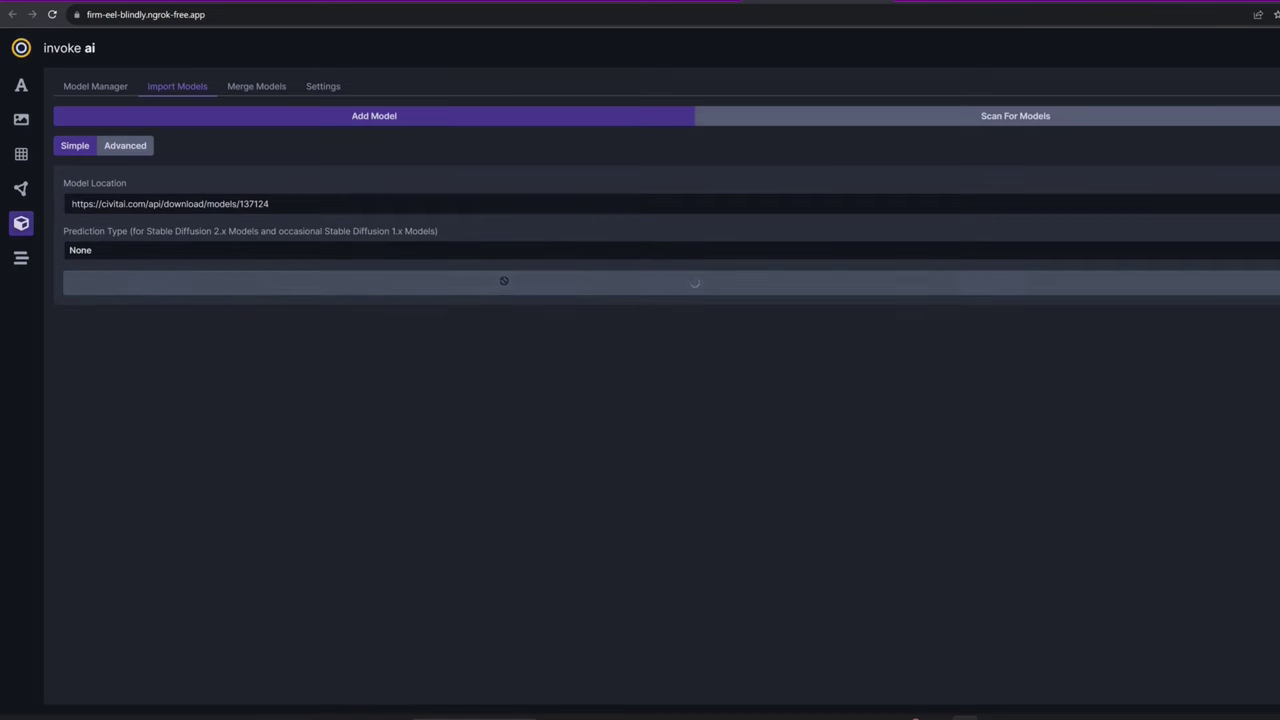
{"action": "type", "text": "ood, "}
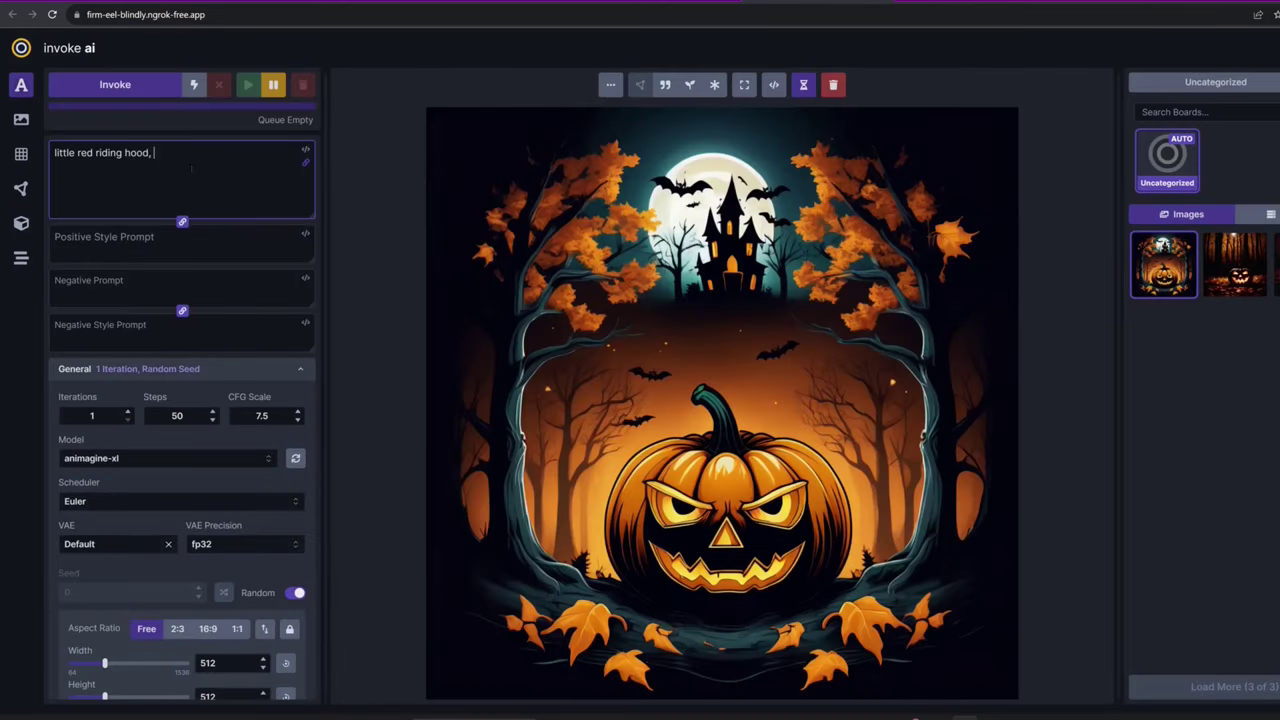
{"action": "type", "text": "gorgeous girl in a red hood, in a mysterious forest, spooky"}
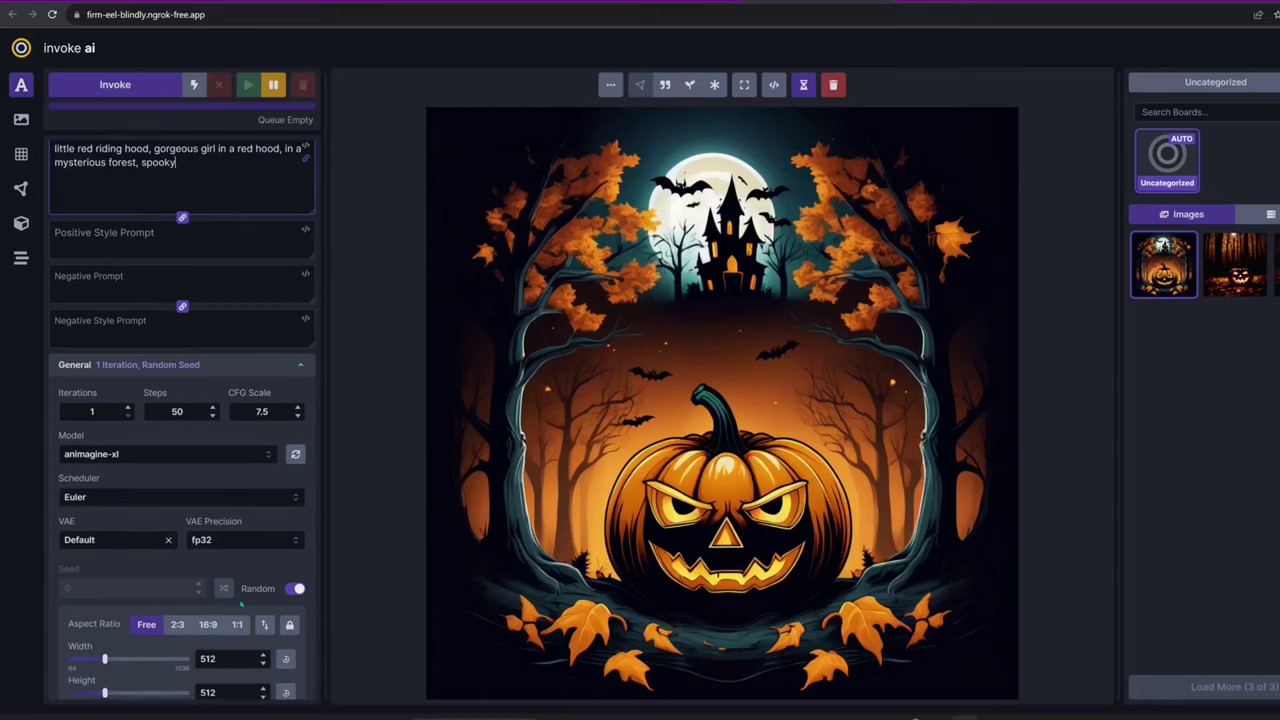
{"action": "scroll", "coordinate": [150, 400], "scroll_direction": "down", "scroll_amount": 3}
{"action": "scroll", "coordinate": [150, 400], "scroll_direction": "up", "scroll_amount": 2}
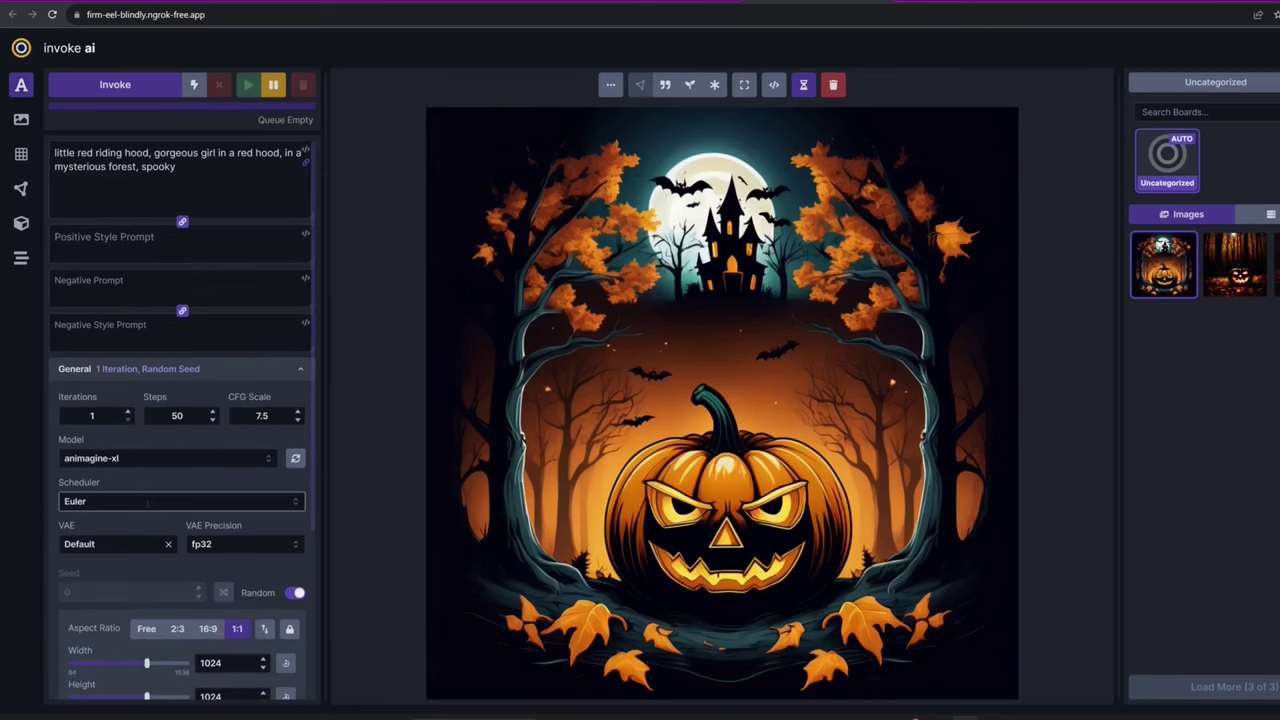
{"action": "left_click", "coordinate": [180, 423]}
{"action": "left_click", "coordinate": [100, 491]}
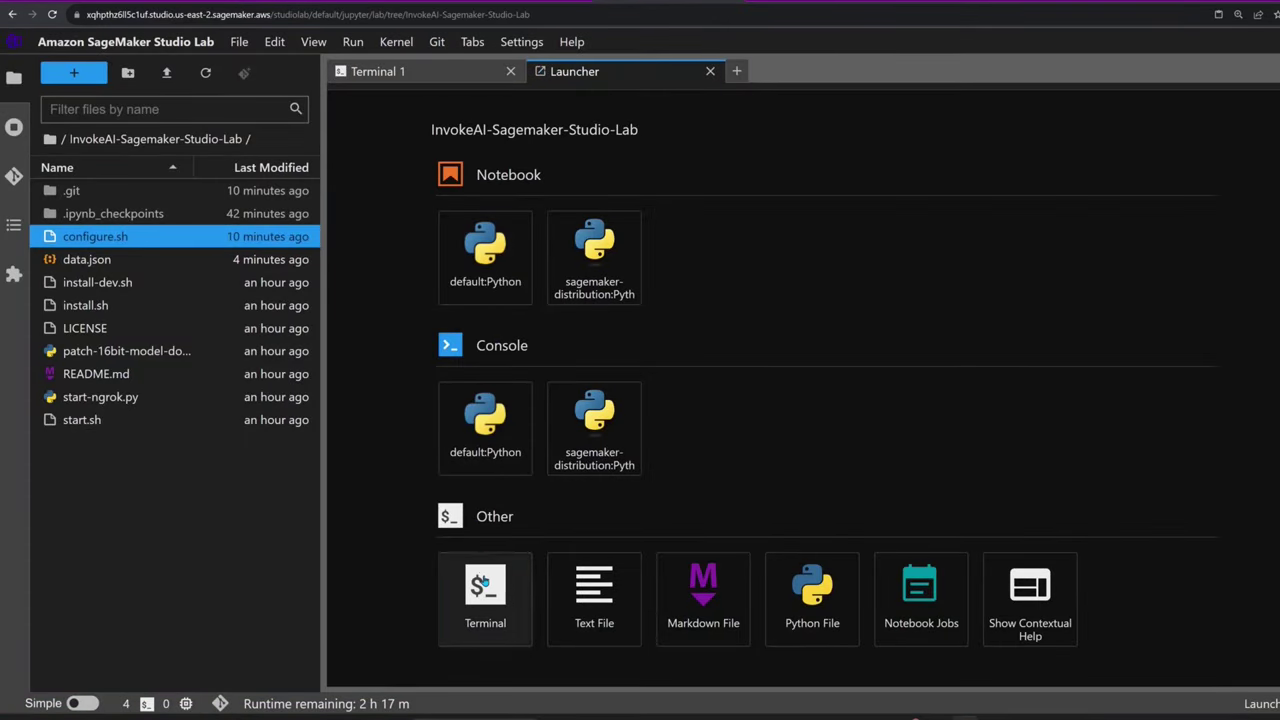
- Open a new Studio Lab terminal and run 'watch free -m'
{"action": "left_click", "coordinate": [482, 585]}
{"action": "type", "text": "watch fr"}
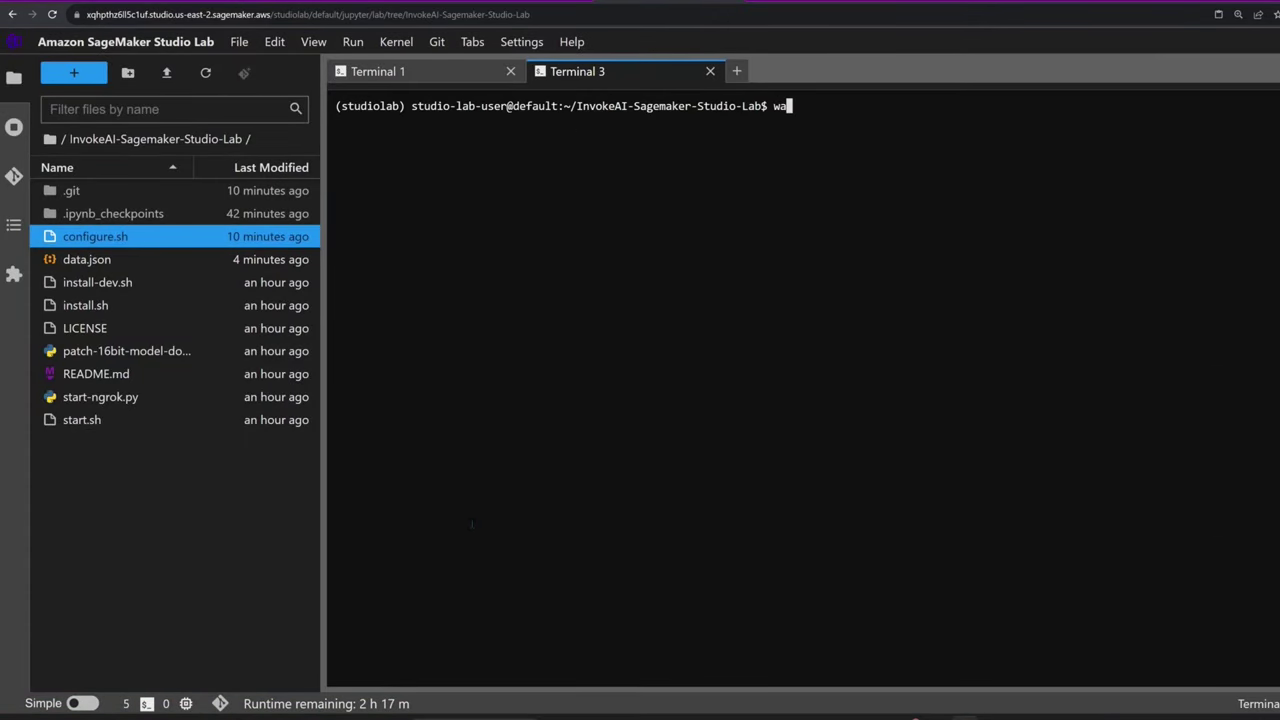
{"action": "type", "text": "ee -m"}
{"action": "key", "text": "Return"}
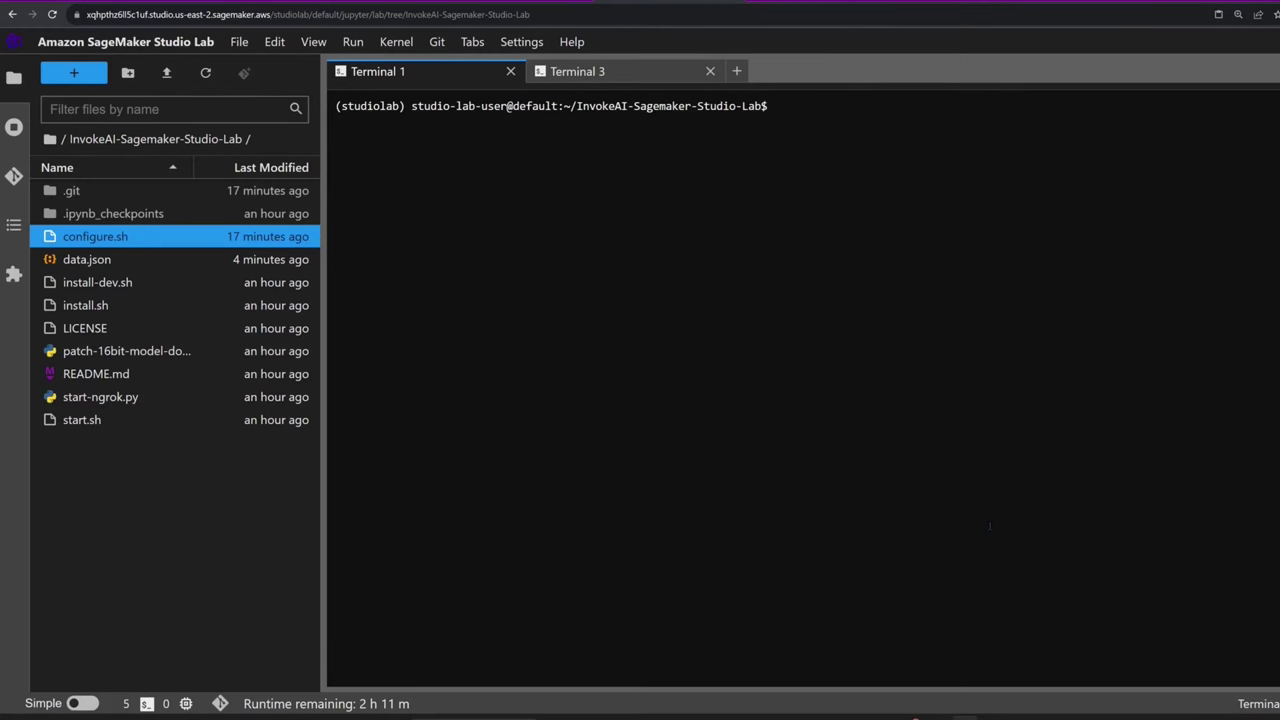
- Run 'sh start.sh reset' and confirm data.json now holds an empty token
{"action": "type", "text": "sh start.sh reset"}
{"action": "key", "text": "Return"}
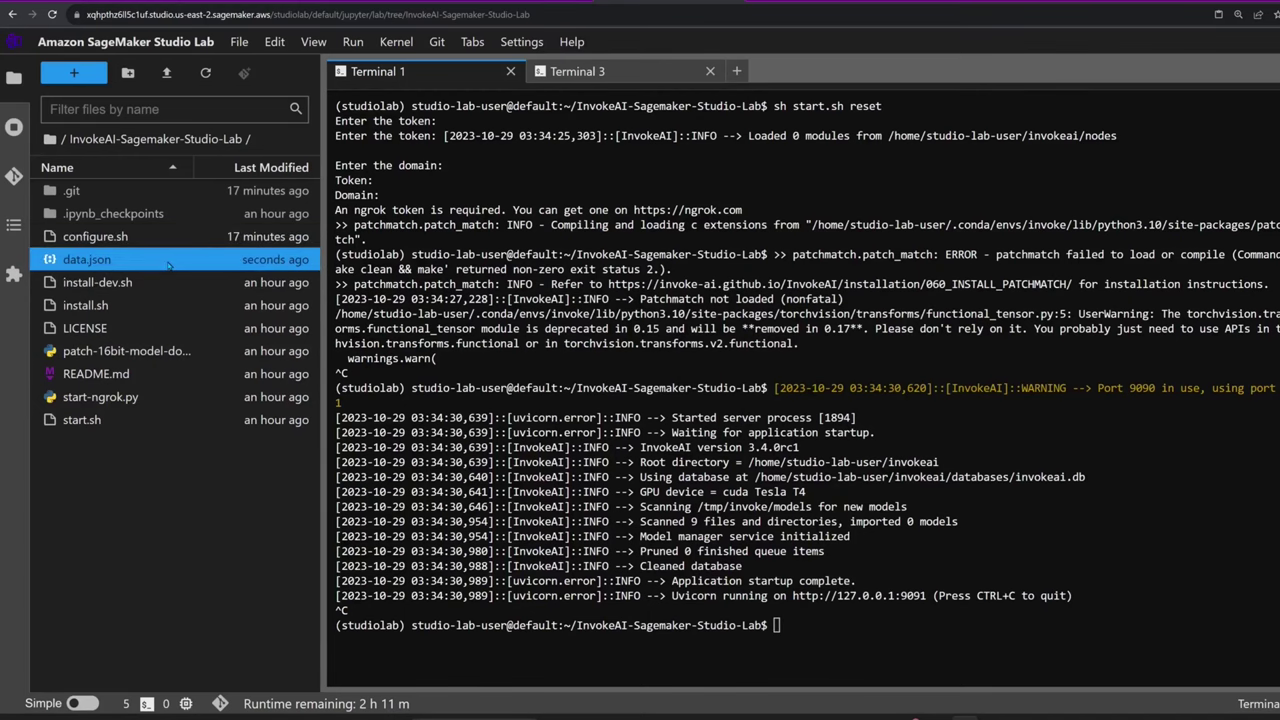
{"action": "right_click", "coordinate": [168, 264]}
{"action": "mouse_move", "coordinate": [312, 298]}
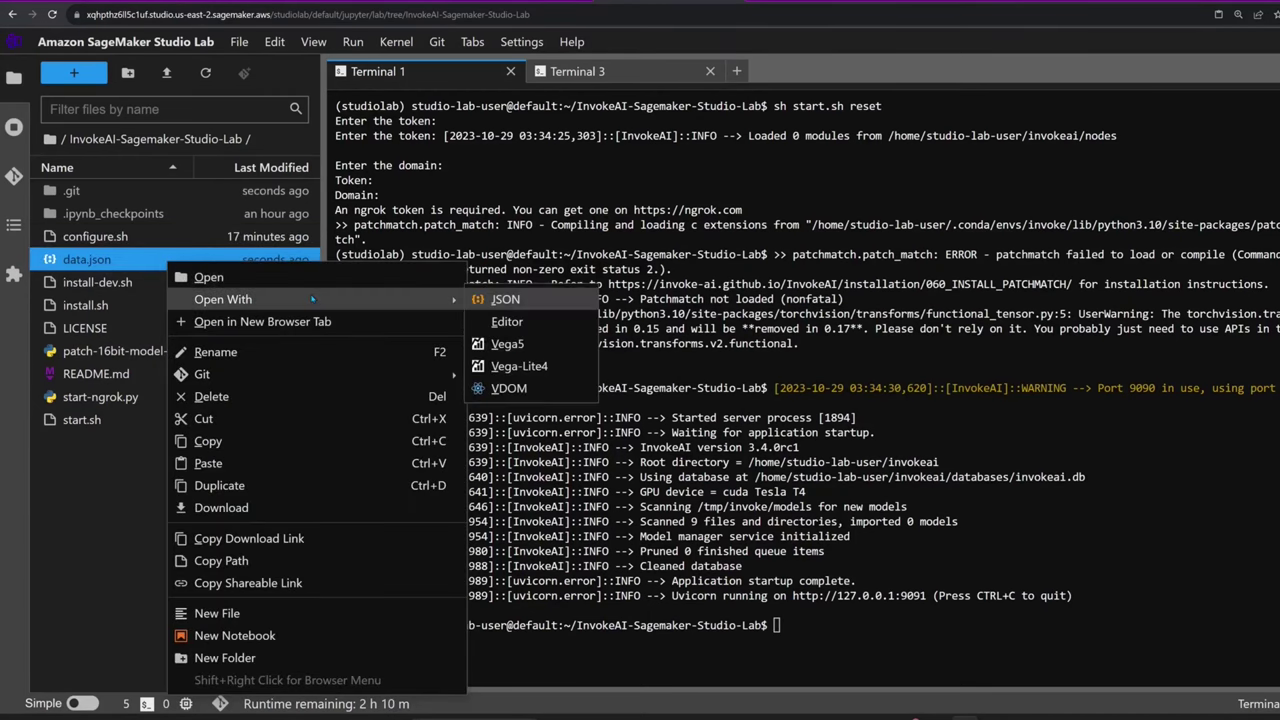
{"action": "left_click", "coordinate": [549, 318]}
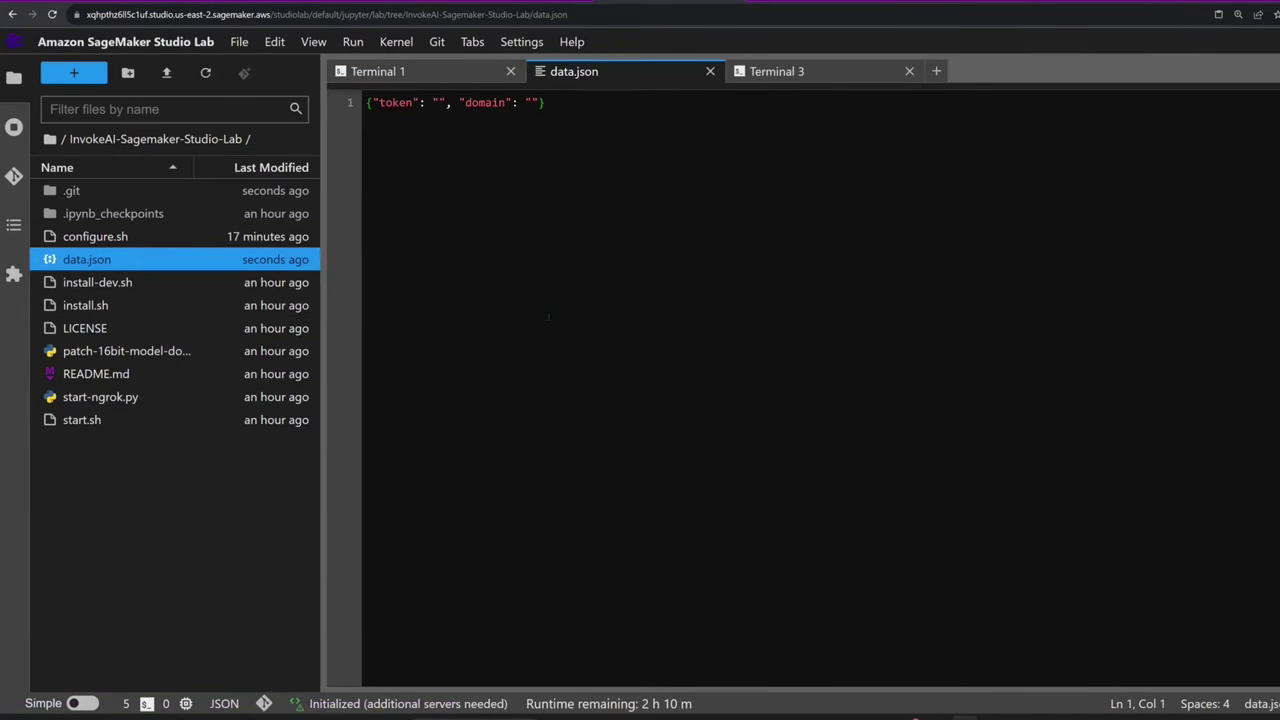
{"action": "left_click", "coordinate": [439, 102]}
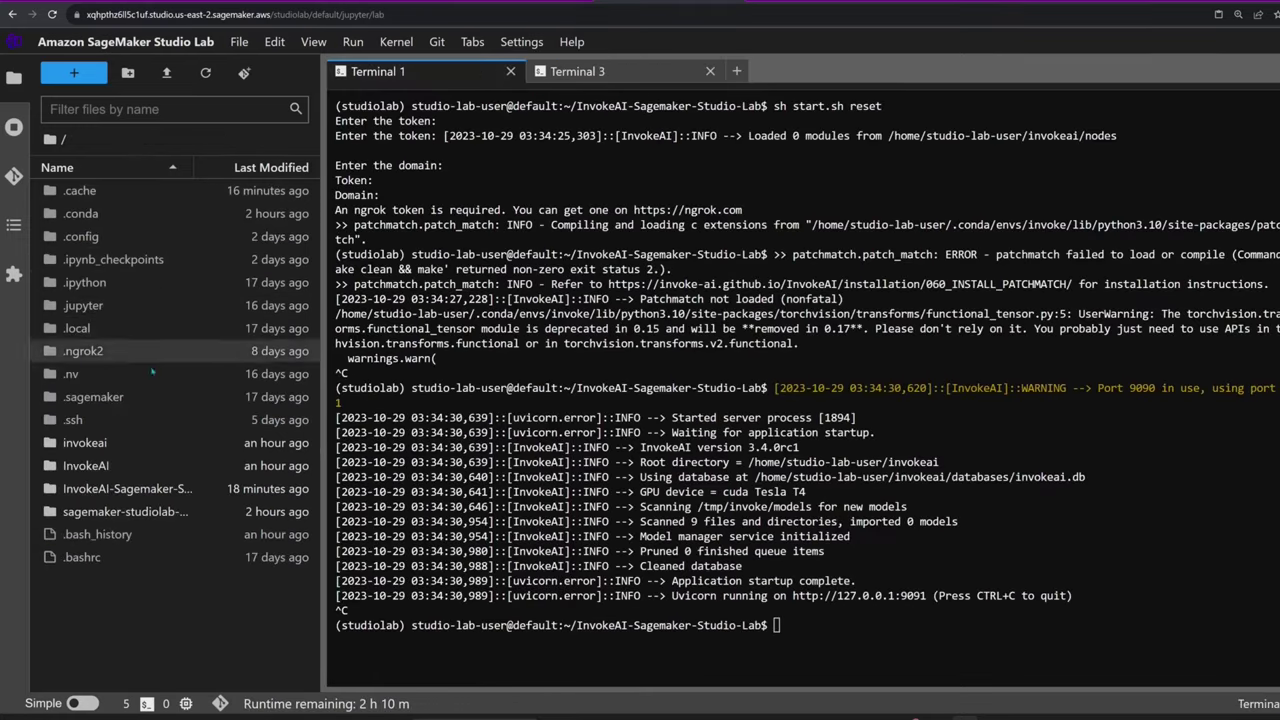
- Open generated Halloween pumpkin images from invokeai/outputs/images, then close their tabs
{"action": "double_click", "coordinate": [90, 358]}
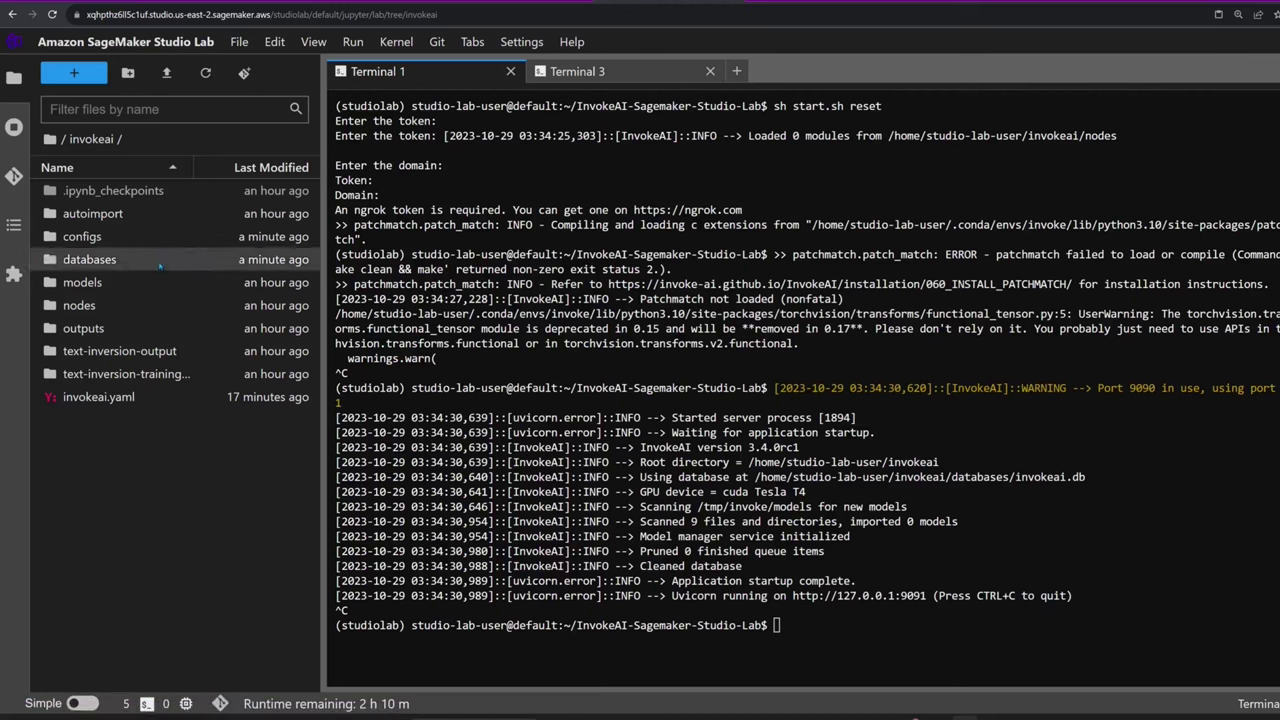
{"action": "left_click", "coordinate": [163, 329]}
{"action": "double_click", "coordinate": [163, 329]}
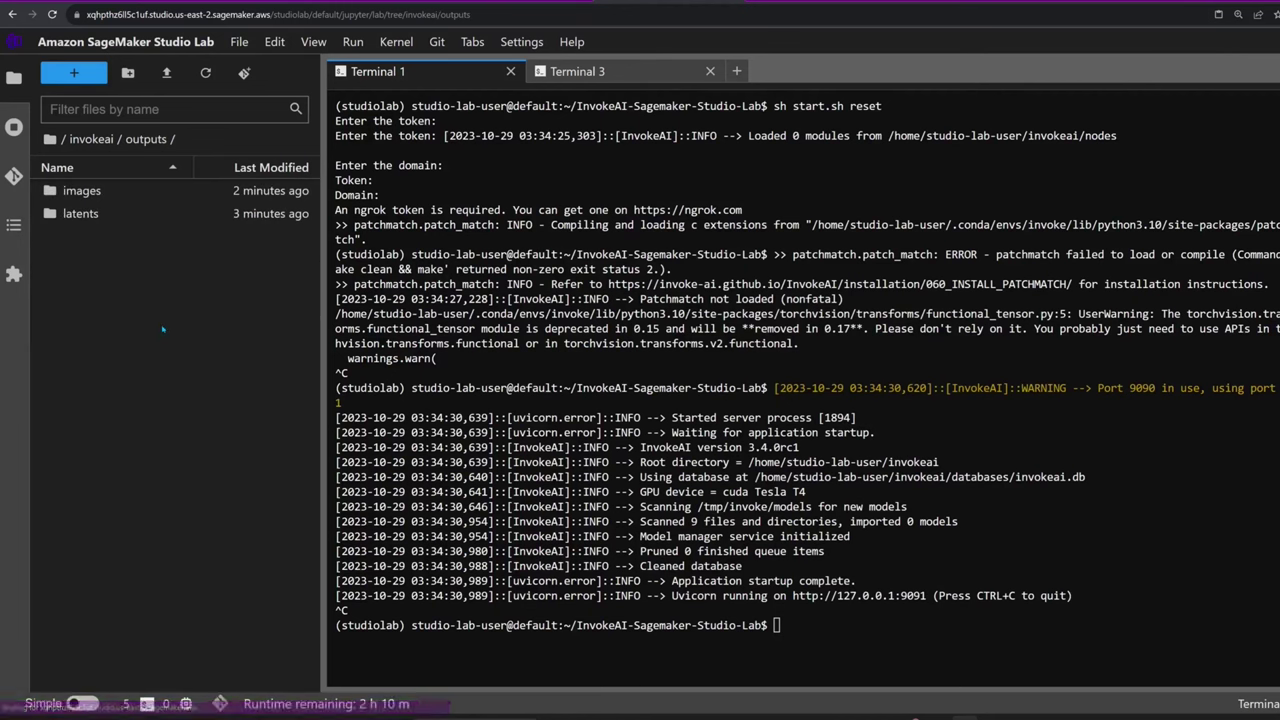
{"action": "double_click", "coordinate": [144, 192]}
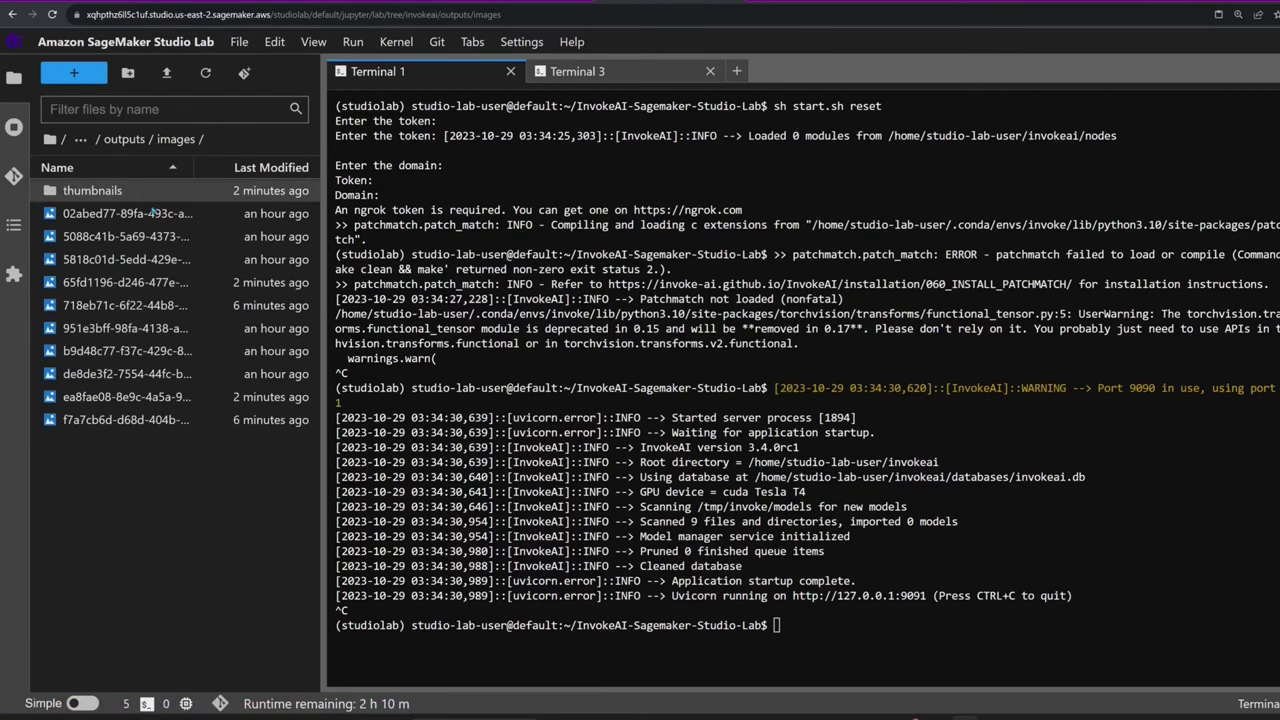
{"action": "double_click", "coordinate": [155, 213]}
{"action": "double_click", "coordinate": [125, 397]}
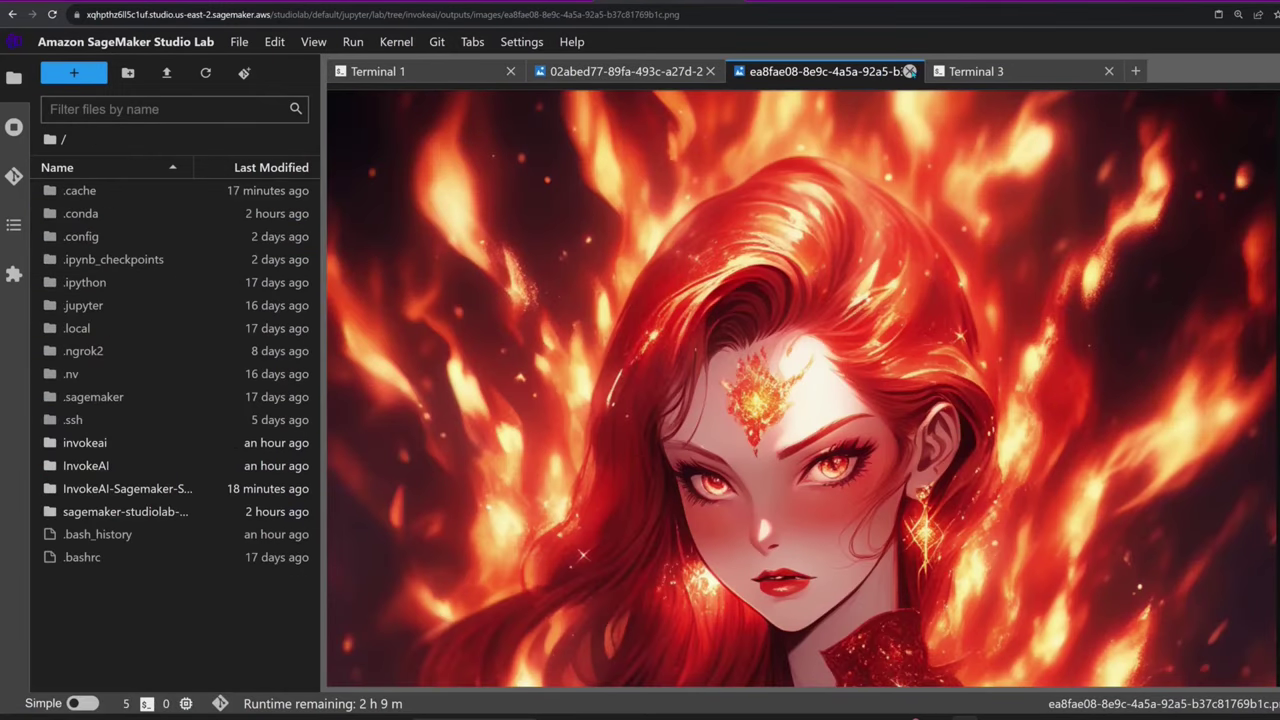
{"action": "left_click", "coordinate": [909, 71]}
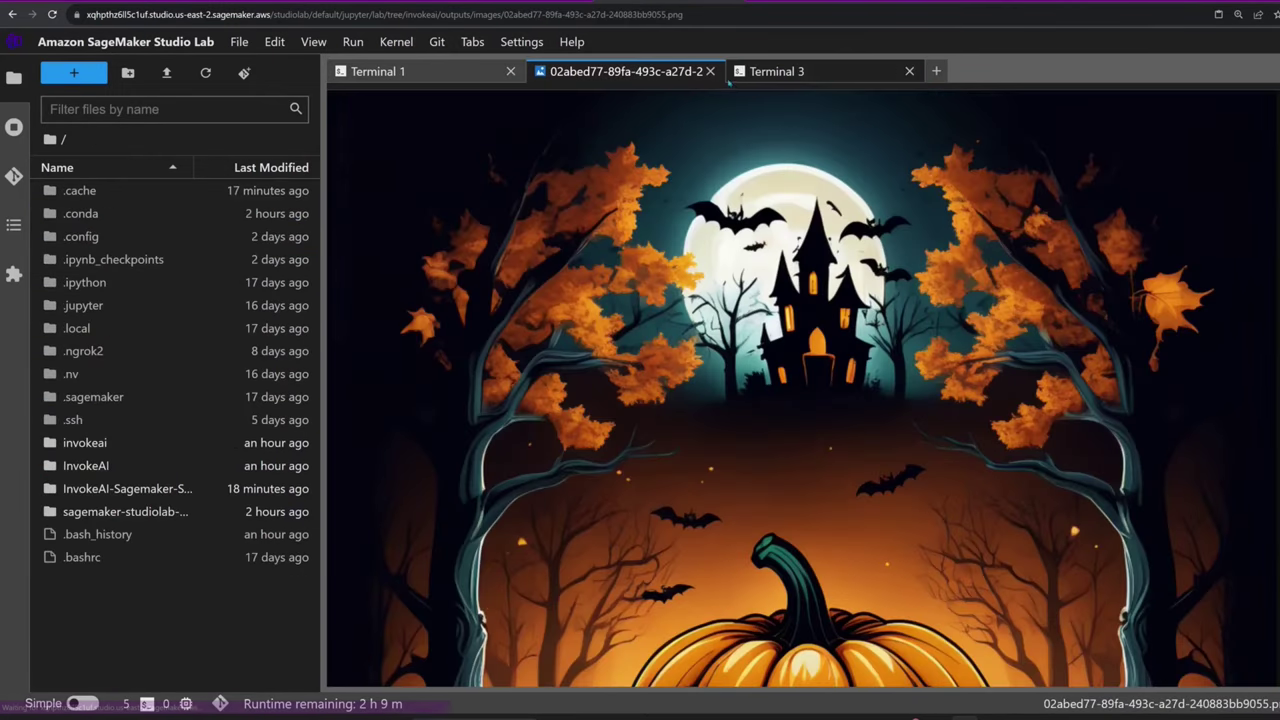
- Close the Halloween image tab and delete the InvokeAI folder from the home directory
{"action": "left_click", "coordinate": [710, 71]}
{"action": "right_click", "coordinate": [119, 467]}
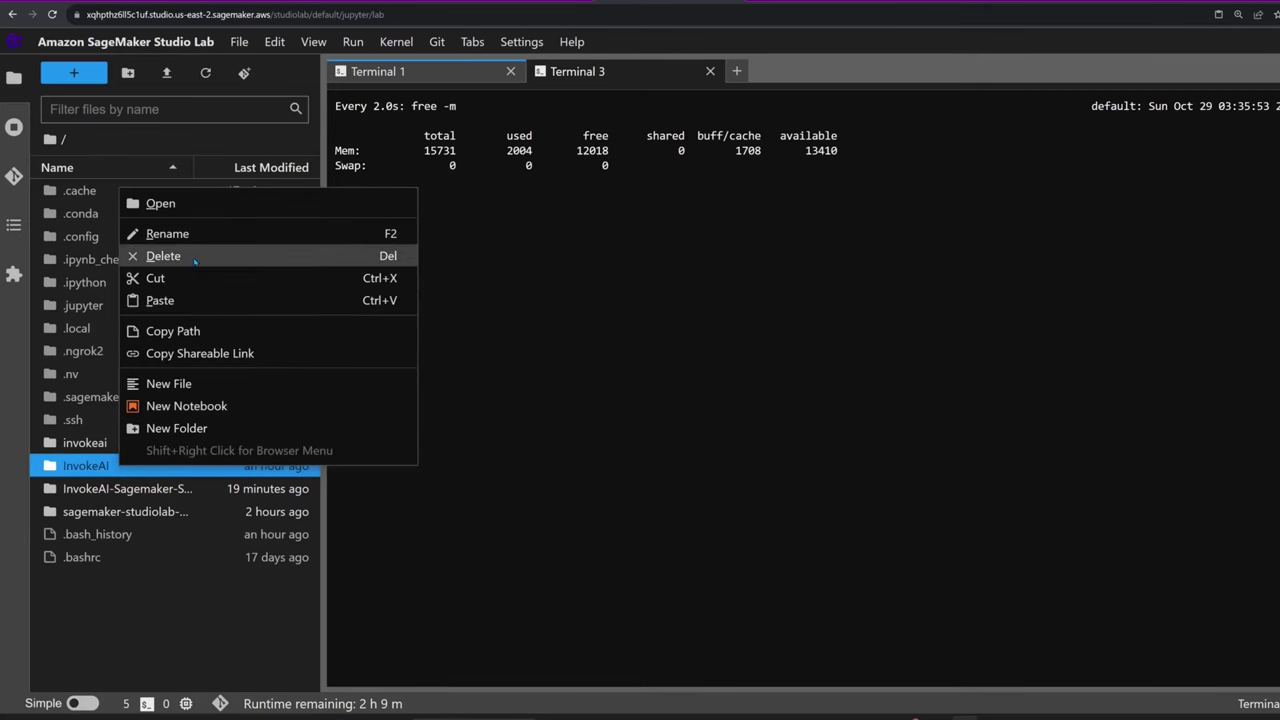
{"action": "left_click", "coordinate": [163, 256]}
{"action": "left_click", "coordinate": [812, 401]}
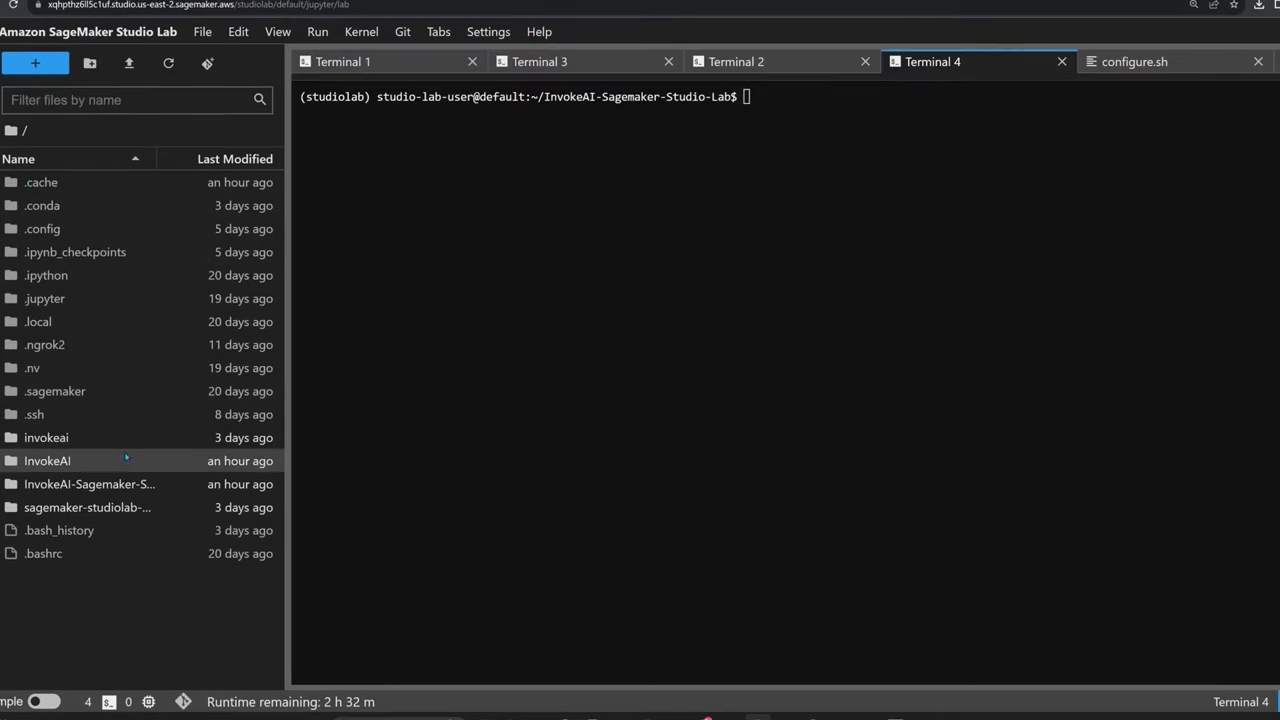
- Open install-dev.sh in InvokeAI-Sagemaker-Studio-Lab and change the clone branch to v3.3.0
{"action": "right_click", "coordinate": [128, 462]}
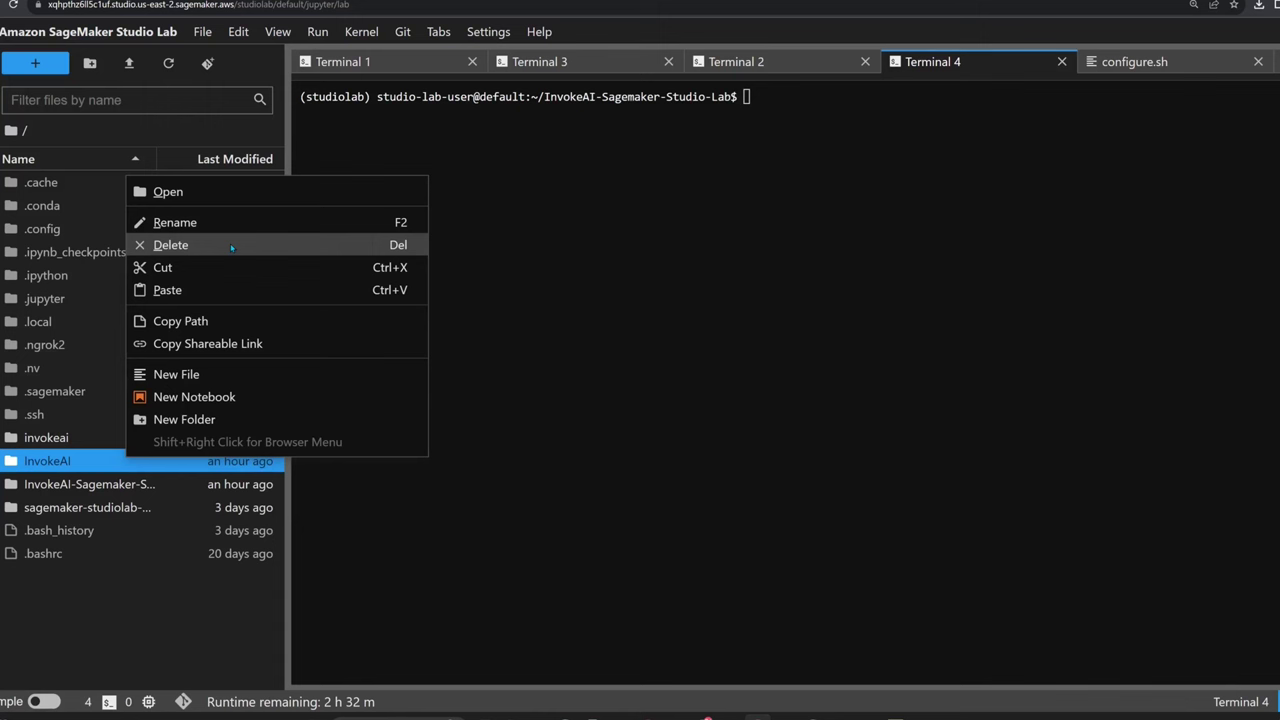
{"action": "double_click", "coordinate": [90, 484]}
{"action": "double_click", "coordinate": [60, 275]}
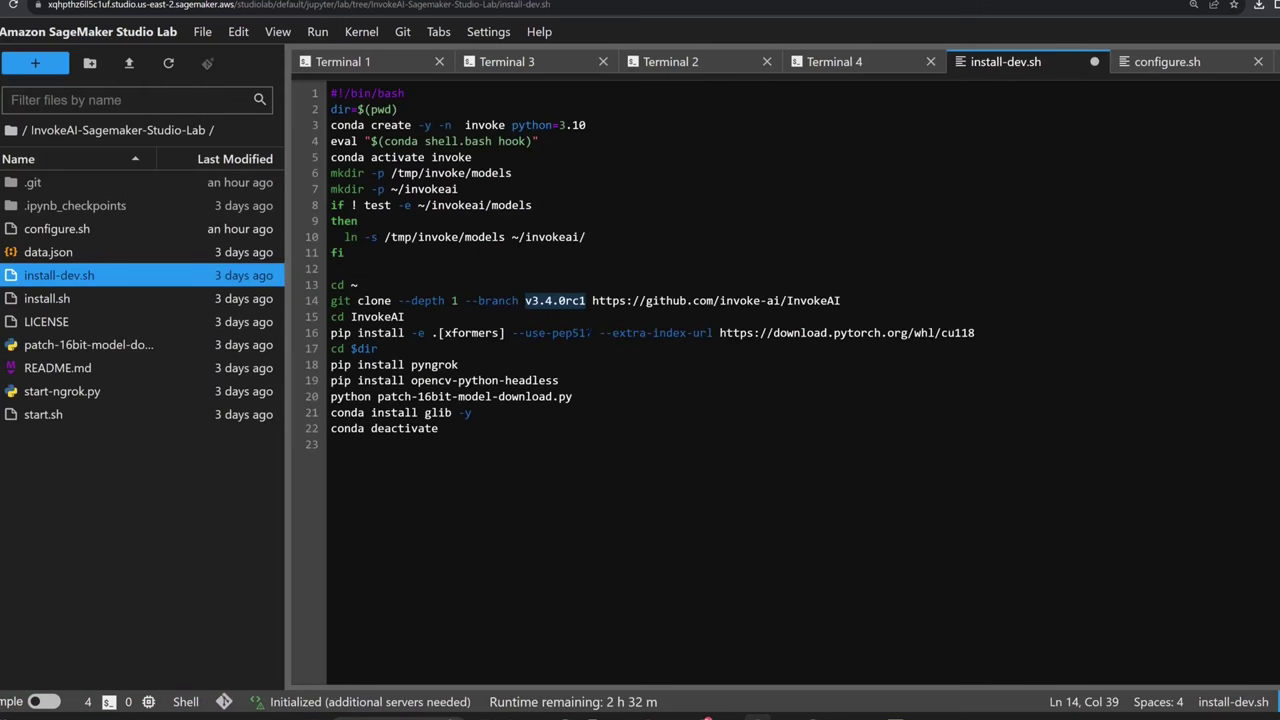
{"action": "type", "text": "v3"}
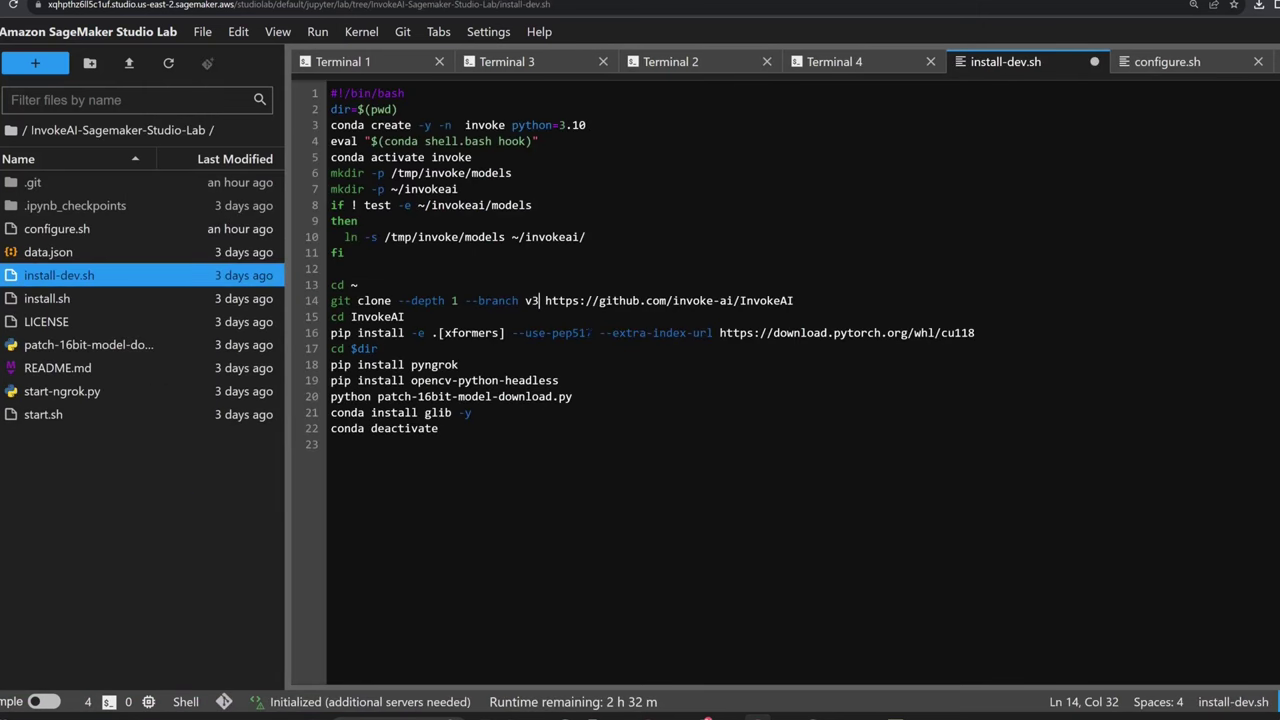
{"action": "type", "text": ".3.0"}
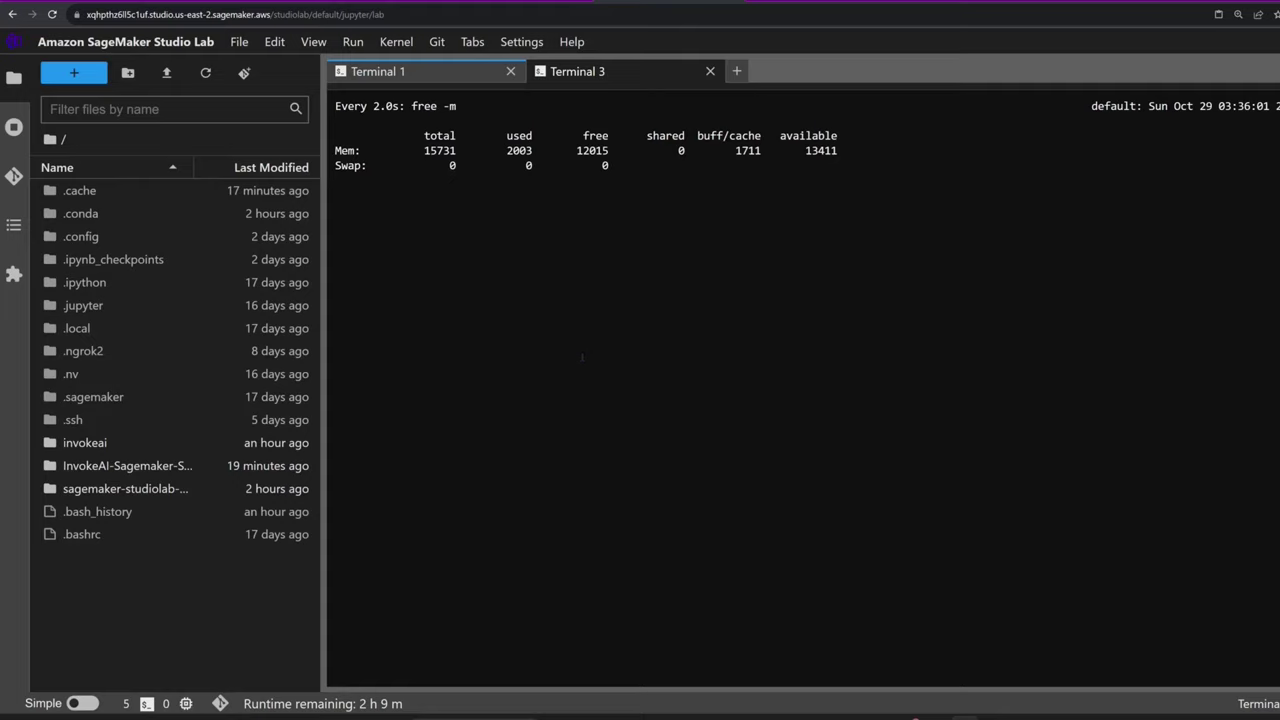
- Measure the sizes of ~/.conda/envs and the invoke environment with du -sh
{"action": "left_click", "coordinate": [168, 213]}
{"action": "double_click", "coordinate": [168, 213]}
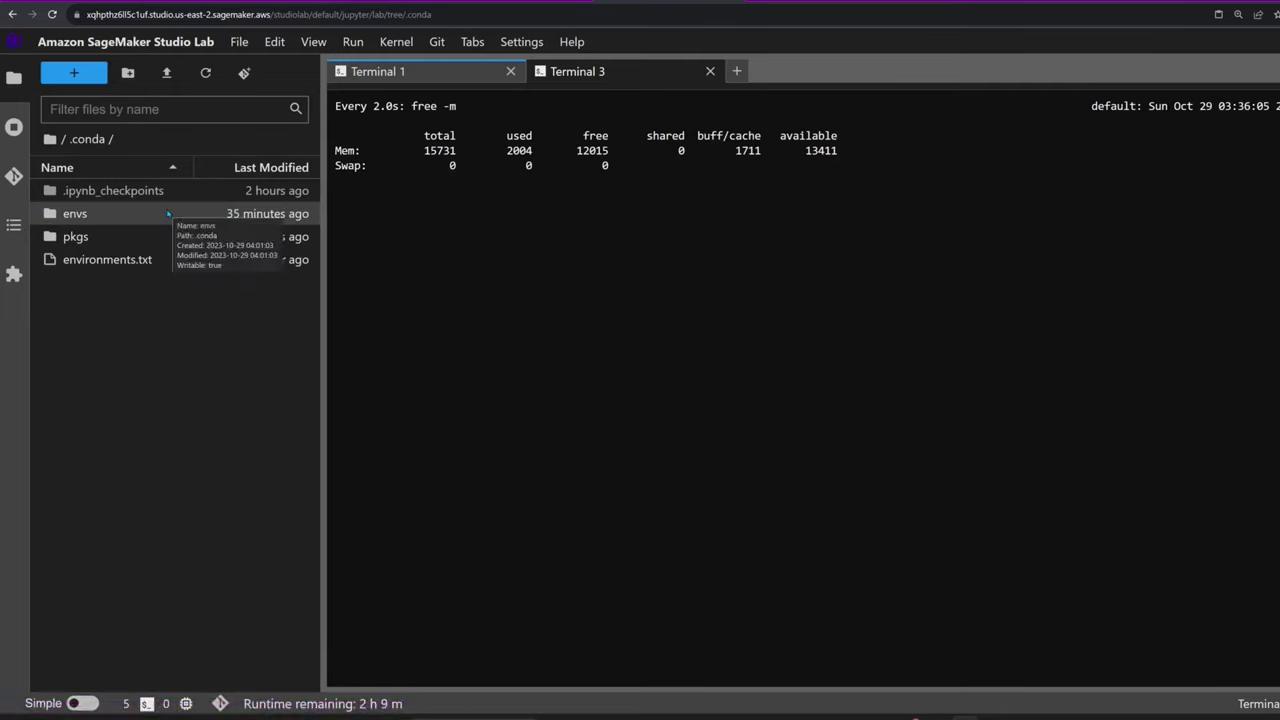
{"action": "double_click", "coordinate": [168, 213]}
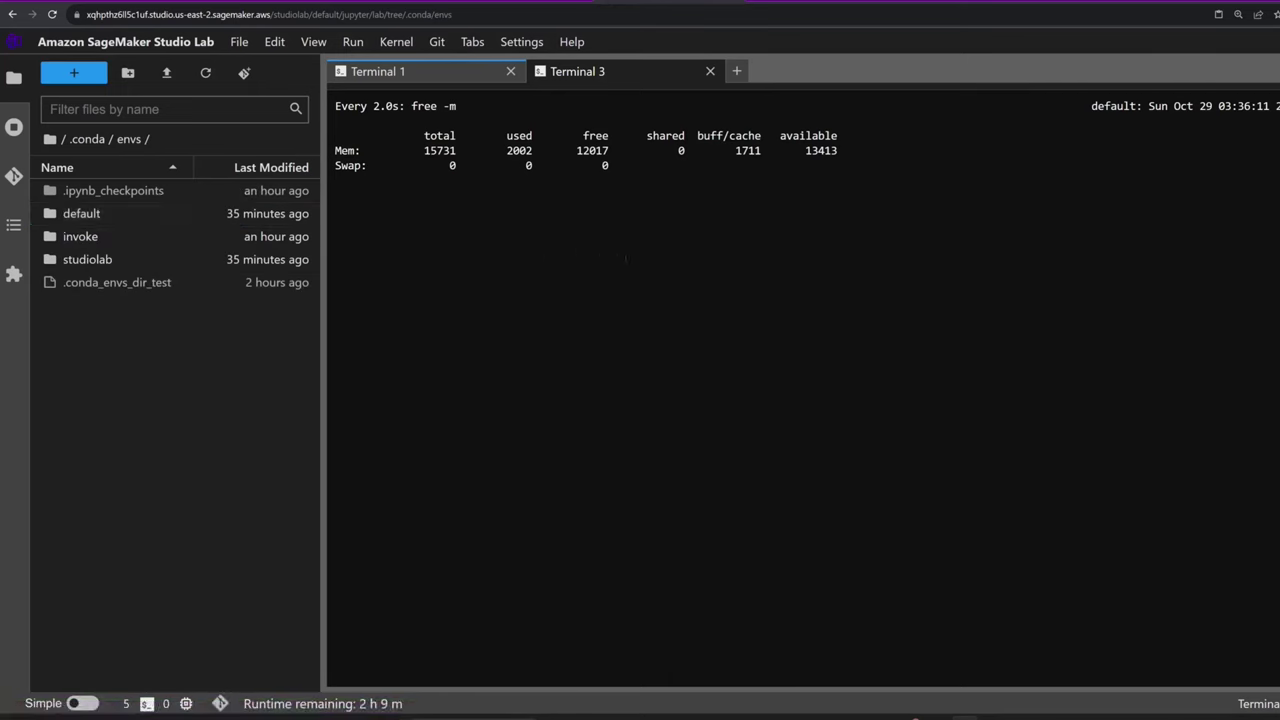
{"action": "left_click", "coordinate": [314, 42]}
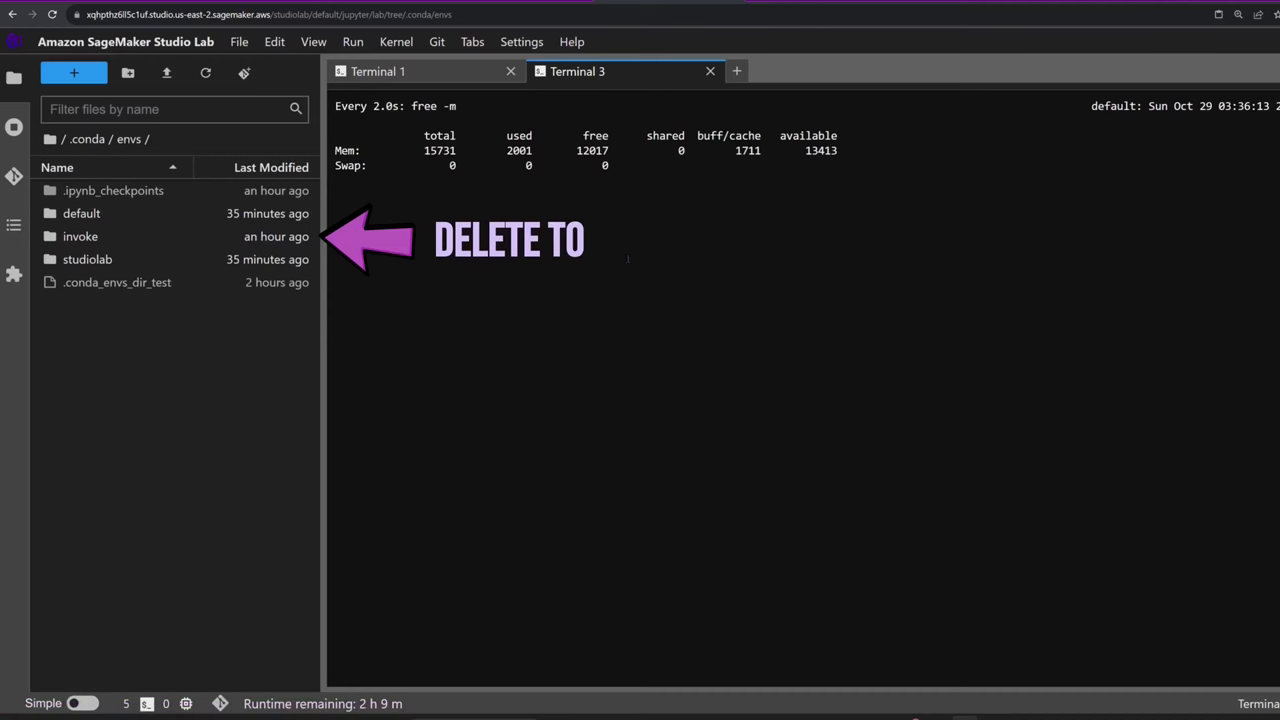
{"action": "key", "text": "ctrl+c"}
{"action": "type", "text": "du -sh ~/"}
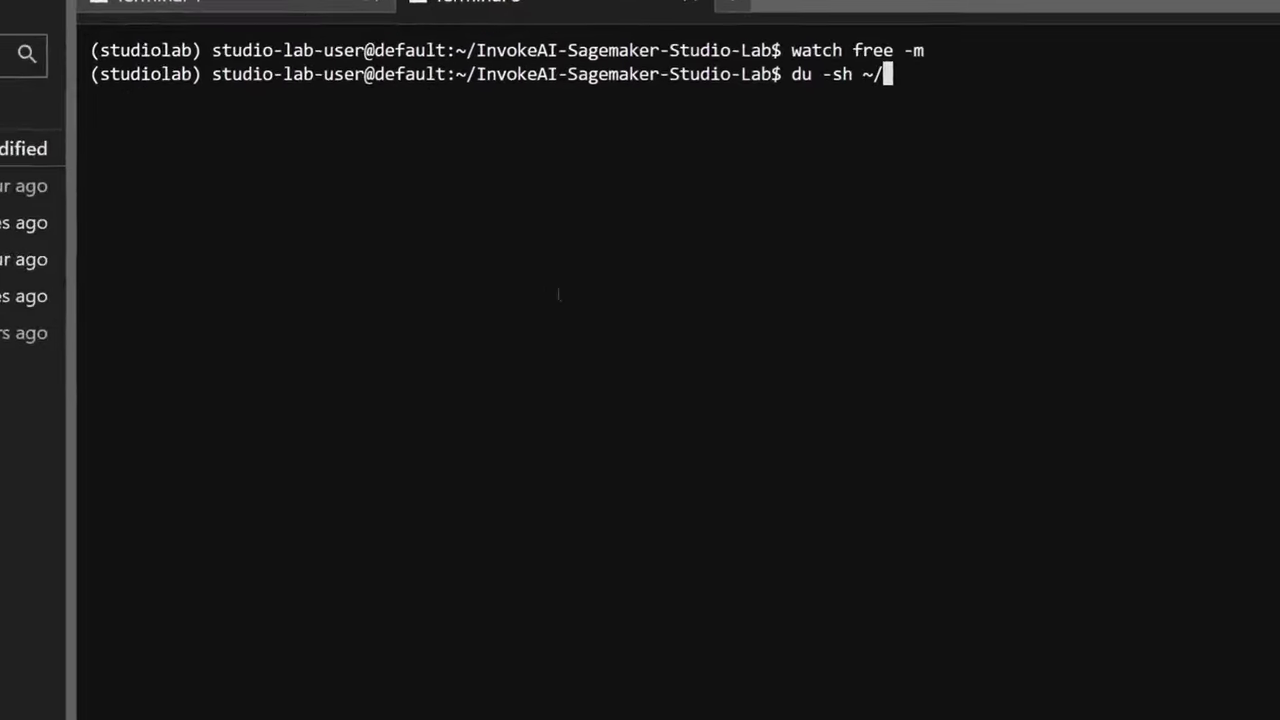
{"action": "type", "text": ".conda/envs"}
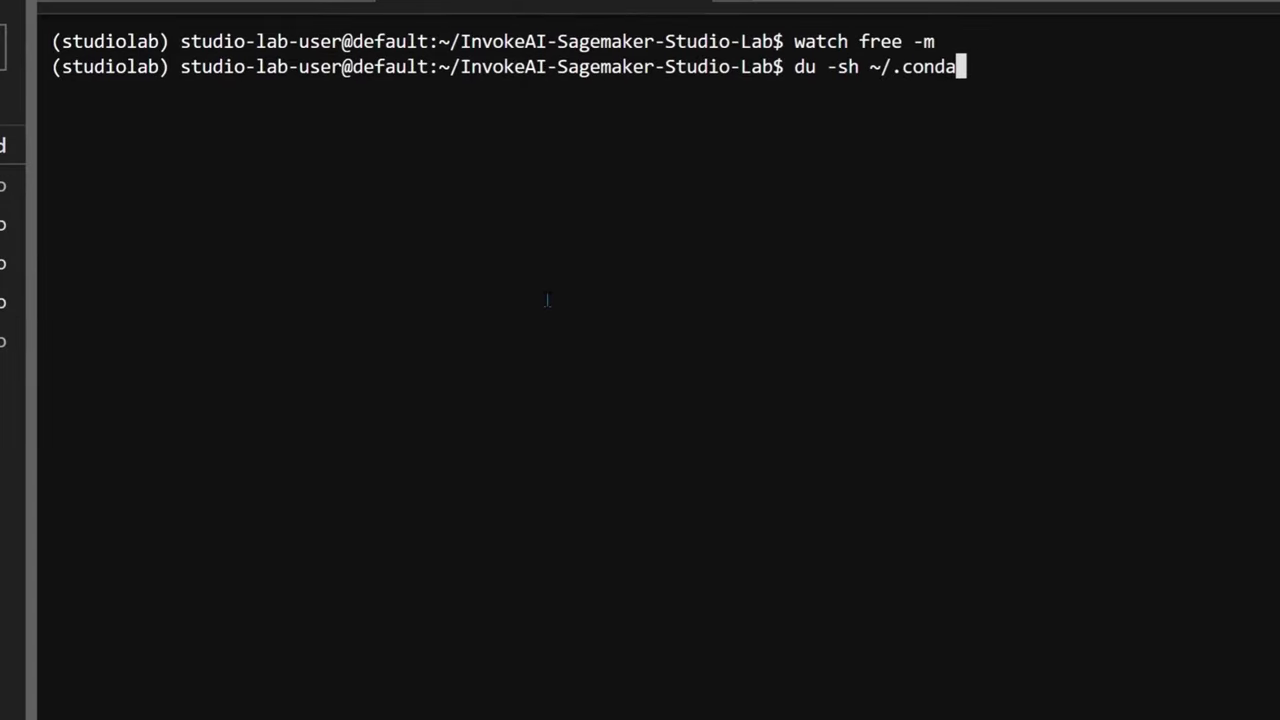
{"action": "key", "text": "Return"}
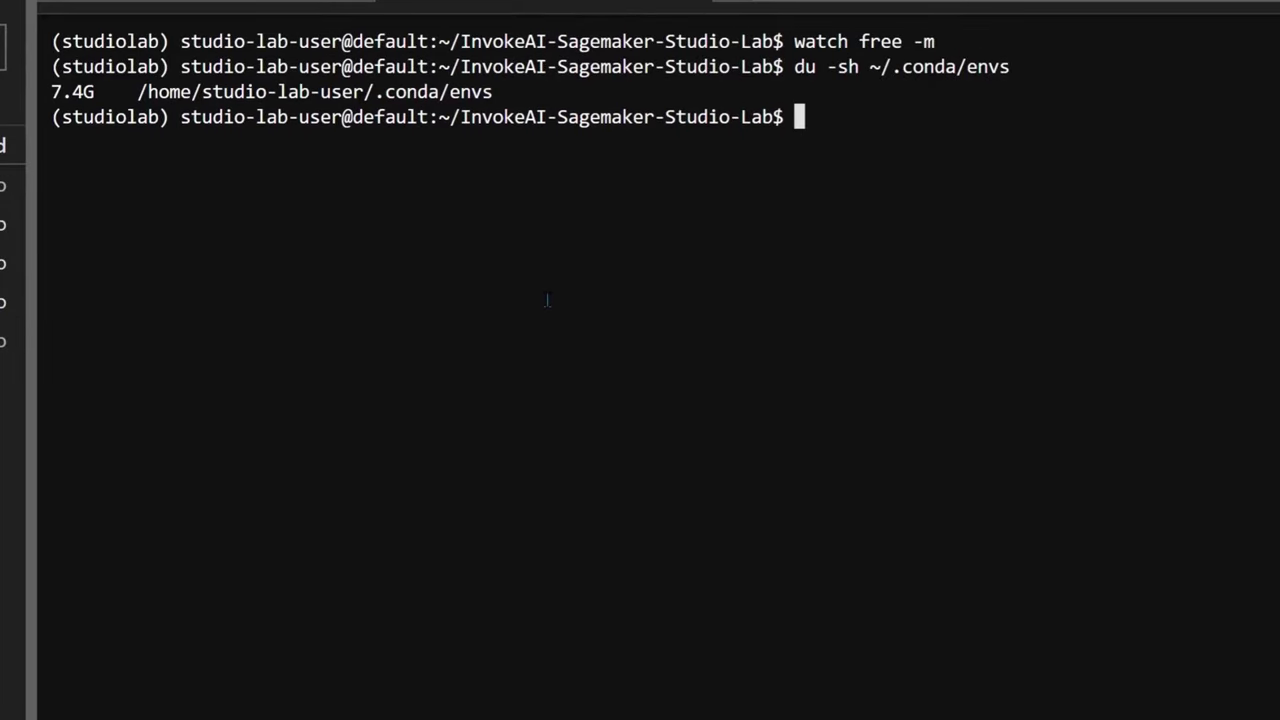
{"action": "key", "text": "Up"}
{"action": "type", "text": "/invoke"}
{"action": "key", "text": "Return"}
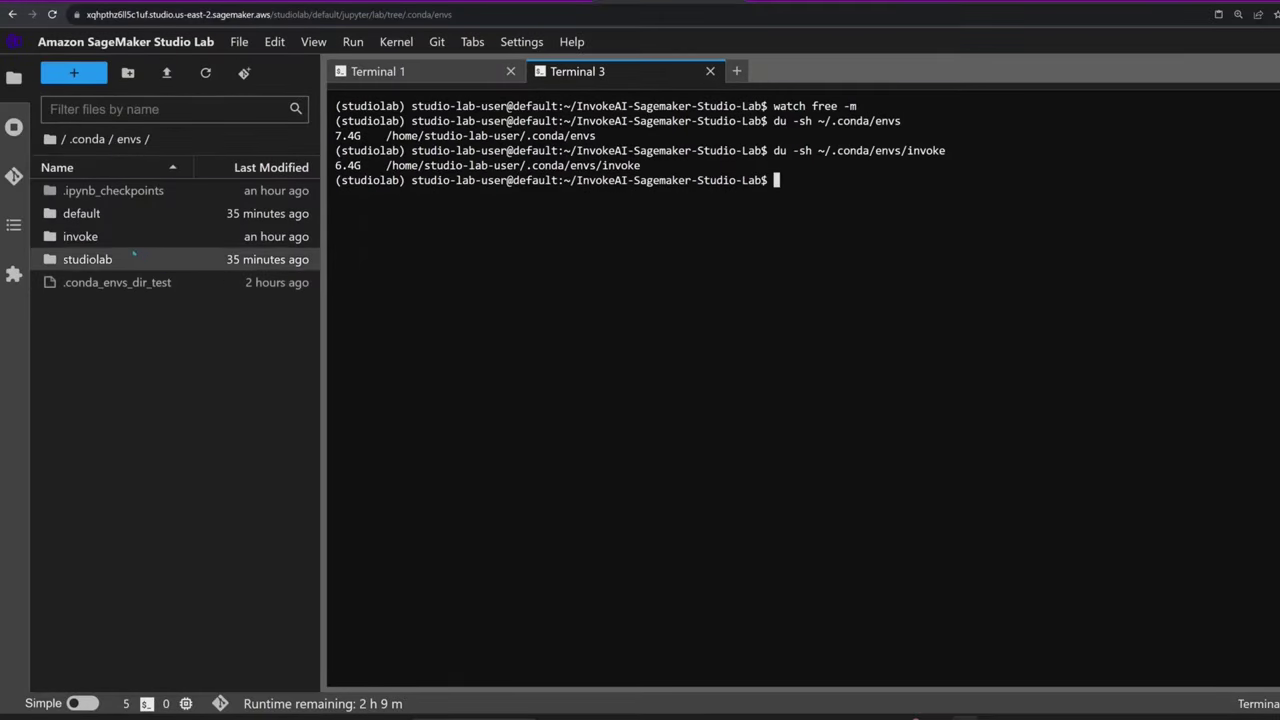
- Delete the invoke conda environment, then check disk space and list files over 1 GB
{"action": "right_click", "coordinate": [118, 237]}
{"action": "left_click", "coordinate": [194, 314]}
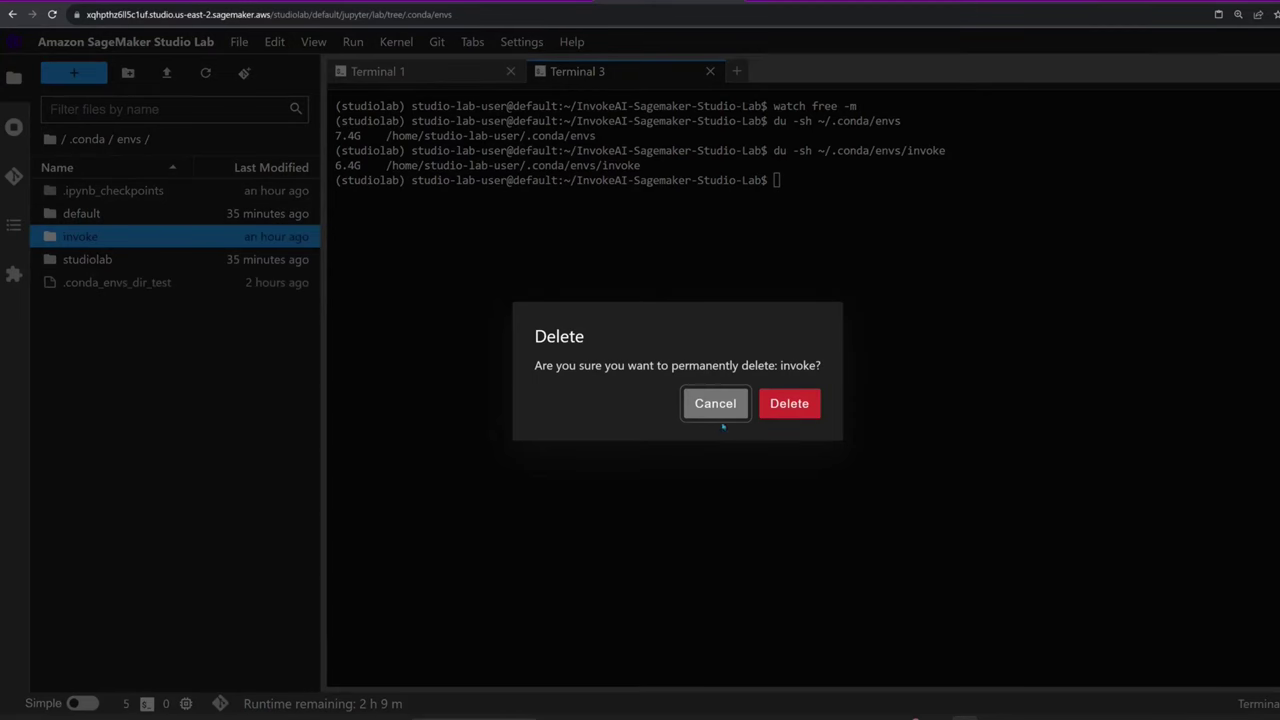
{"action": "left_click", "coordinate": [789, 403]}
{"action": "type", "text": "df -h"}
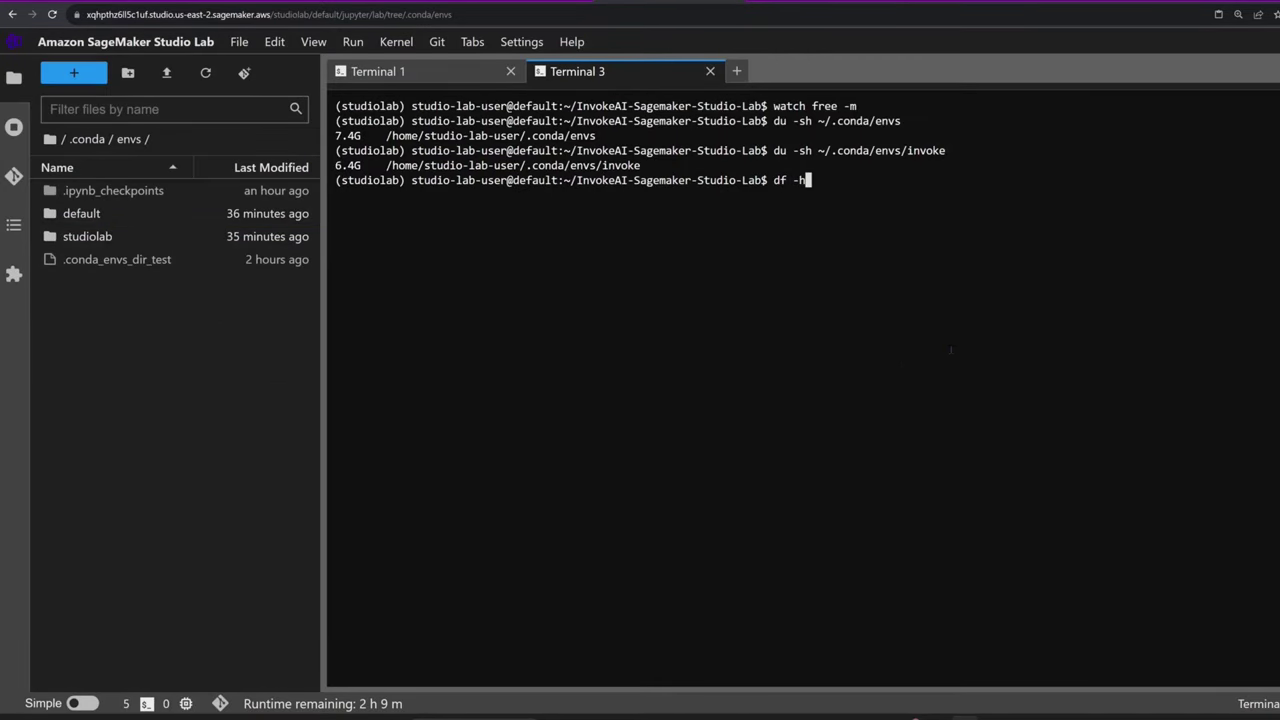
{"action": "key", "text": "Return"}
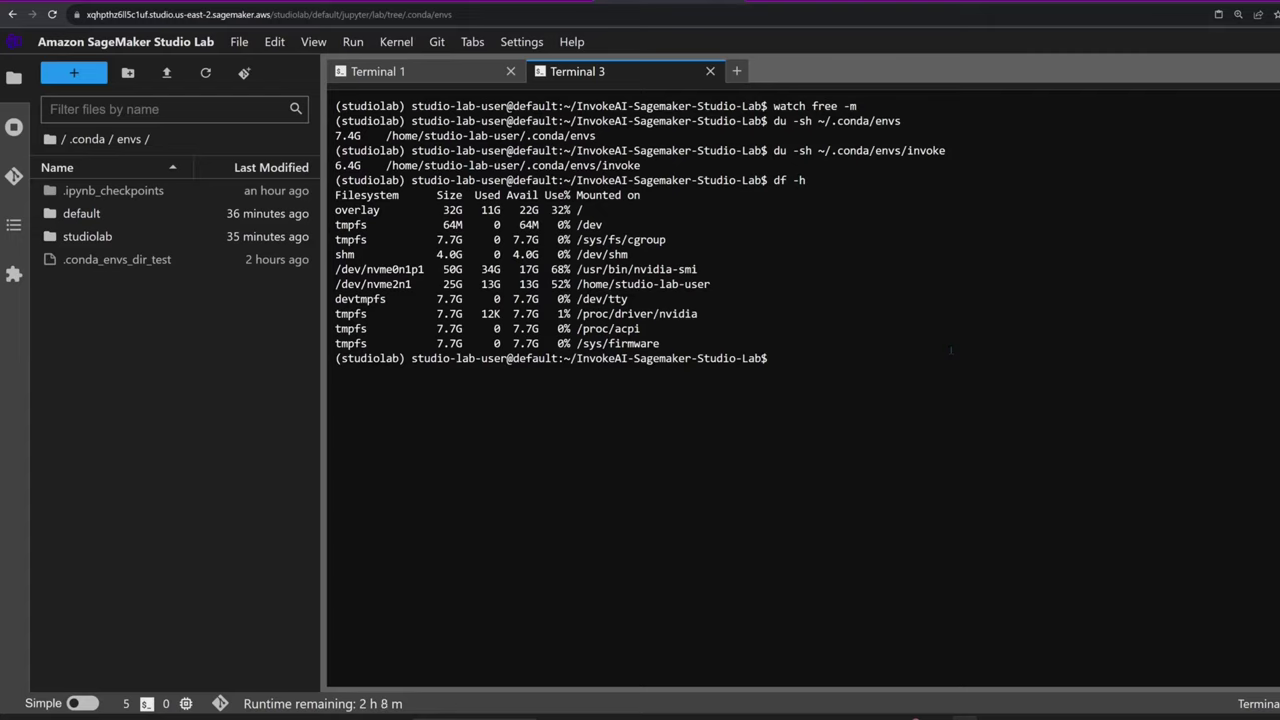
{"action": "type", "text": "find ~/ -size +1G"}
{"action": "key", "text": "Return"}
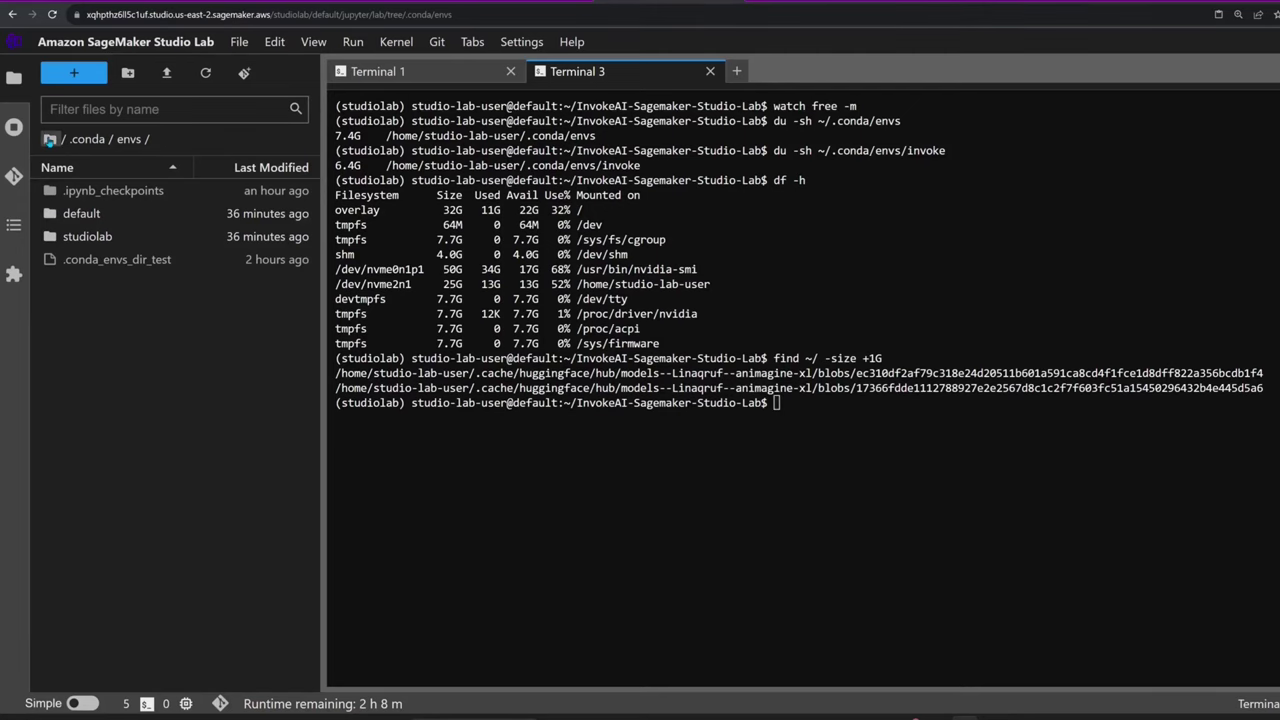
- Delete the .cache/huggingface/hub folder and recheck disk space, now 19G free at 26% used
{"action": "left_click", "coordinate": [49, 139]}
{"action": "double_click", "coordinate": [100, 190]}
{"action": "double_click", "coordinate": [131, 216]}
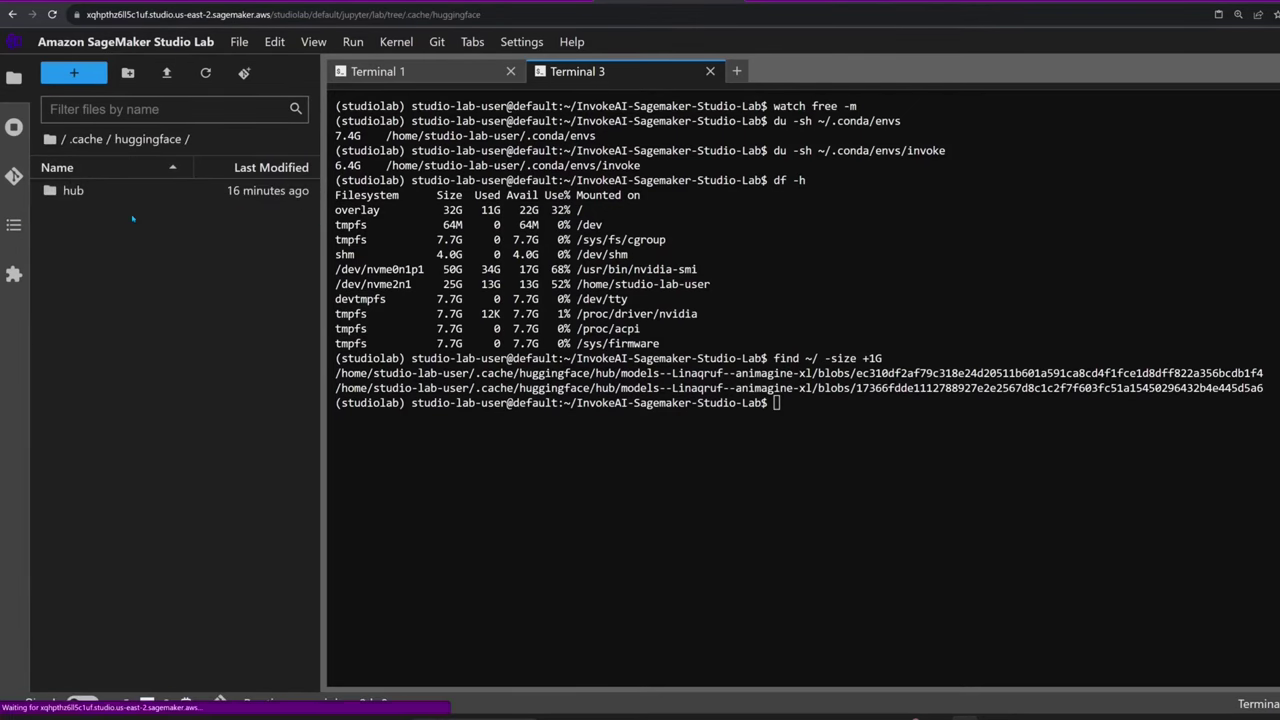
{"action": "left_click", "coordinate": [178, 196]}
{"action": "right_click", "coordinate": [178, 196]}
{"action": "left_click", "coordinate": [240, 263]}
{"action": "left_click", "coordinate": [782, 403]}
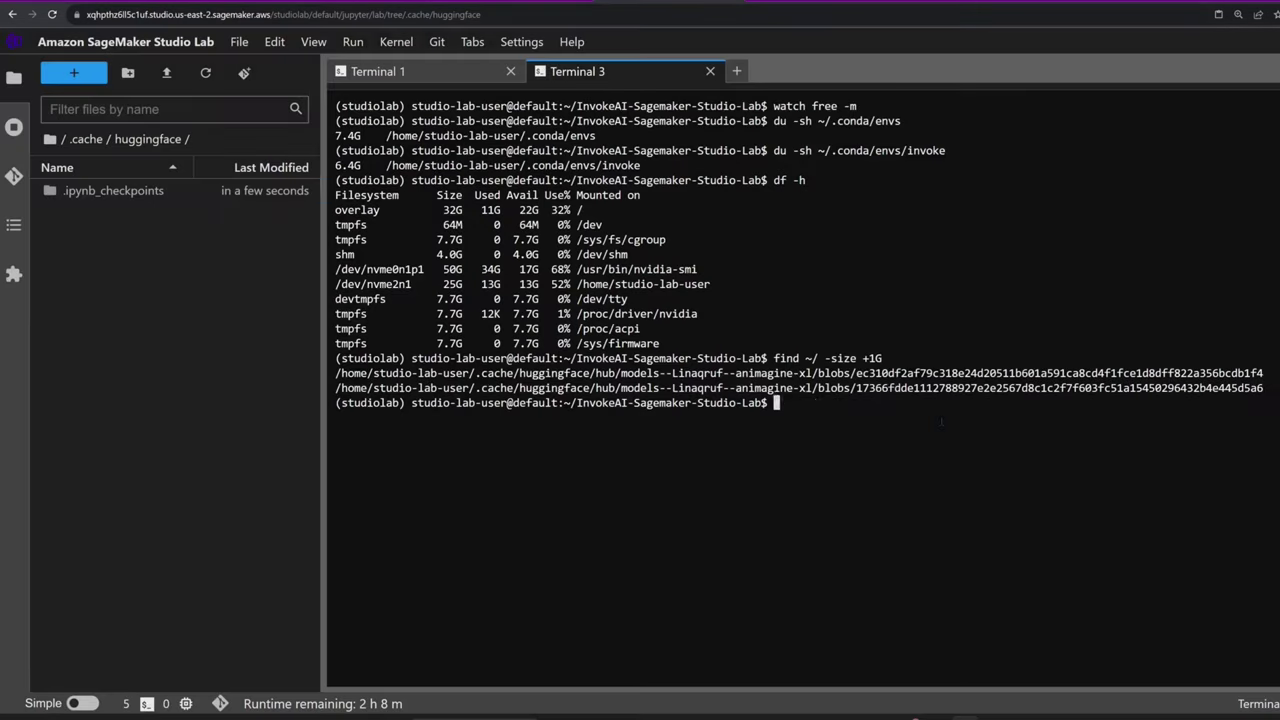
{"action": "key", "text": "Up"}
{"action": "key", "text": "Up"}
{"action": "key", "text": "Return"}
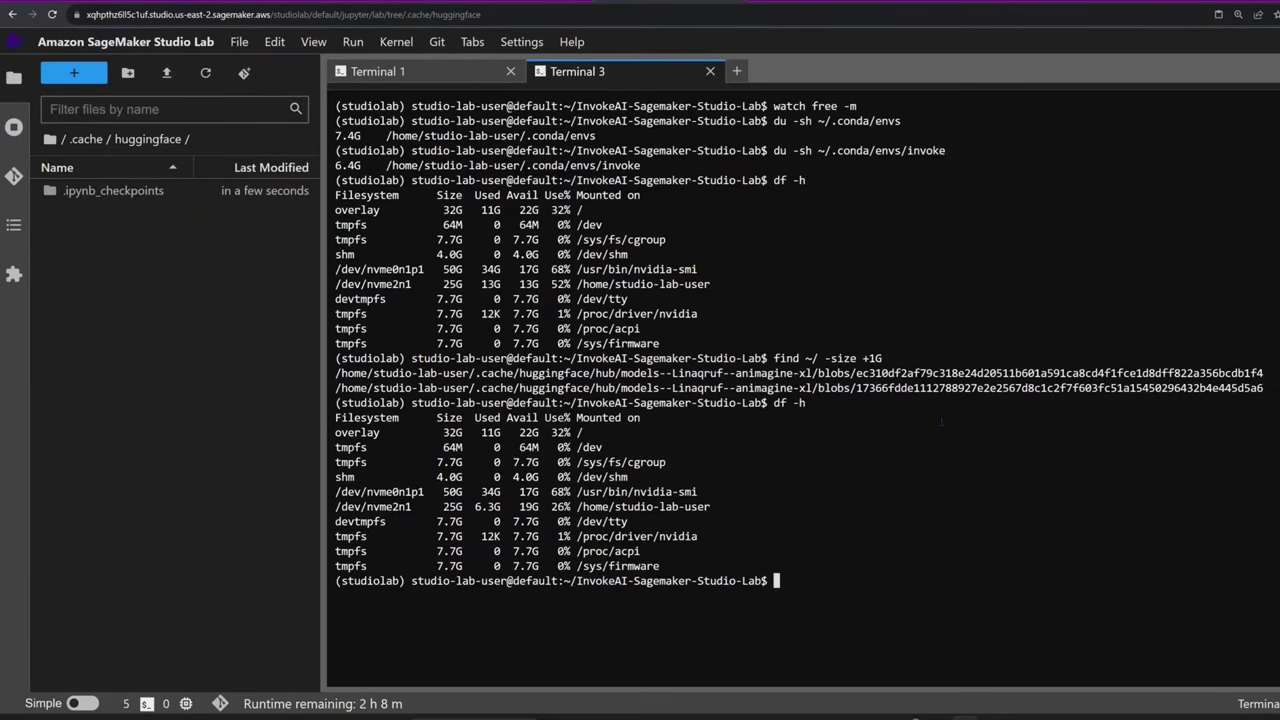